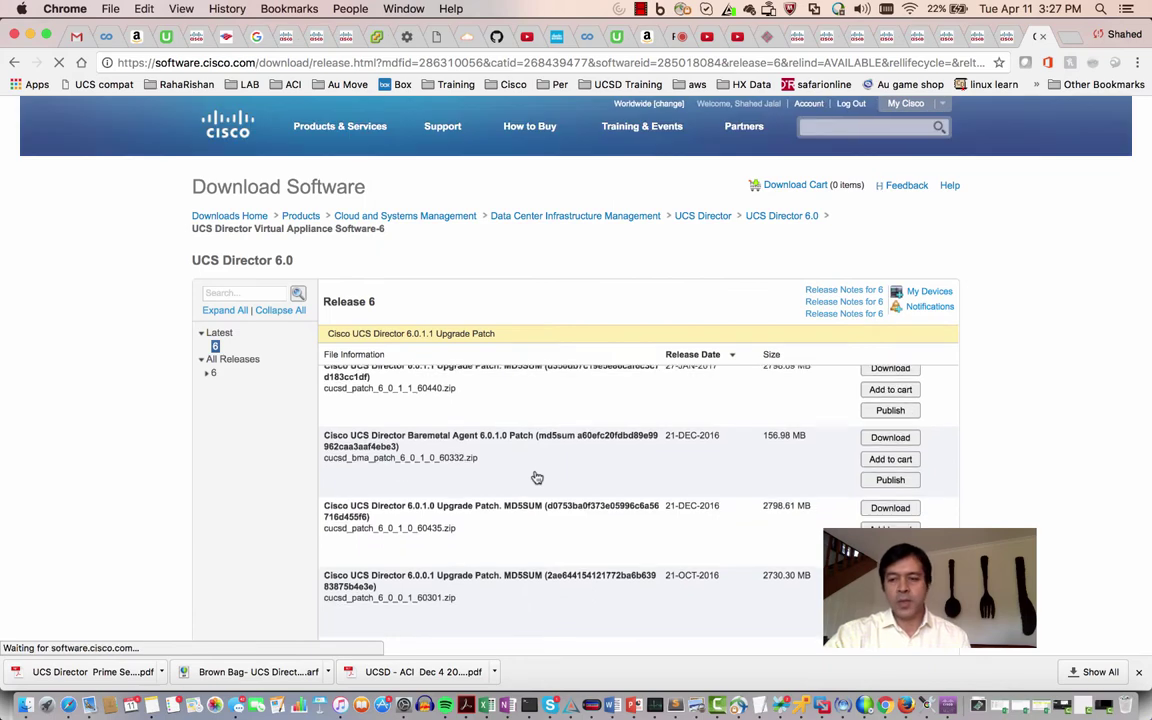
pyautogui.scroll(2, 537, 478)
pyautogui.scroll(-1, 537, 478)
pyautogui.scroll(1, 537, 478)
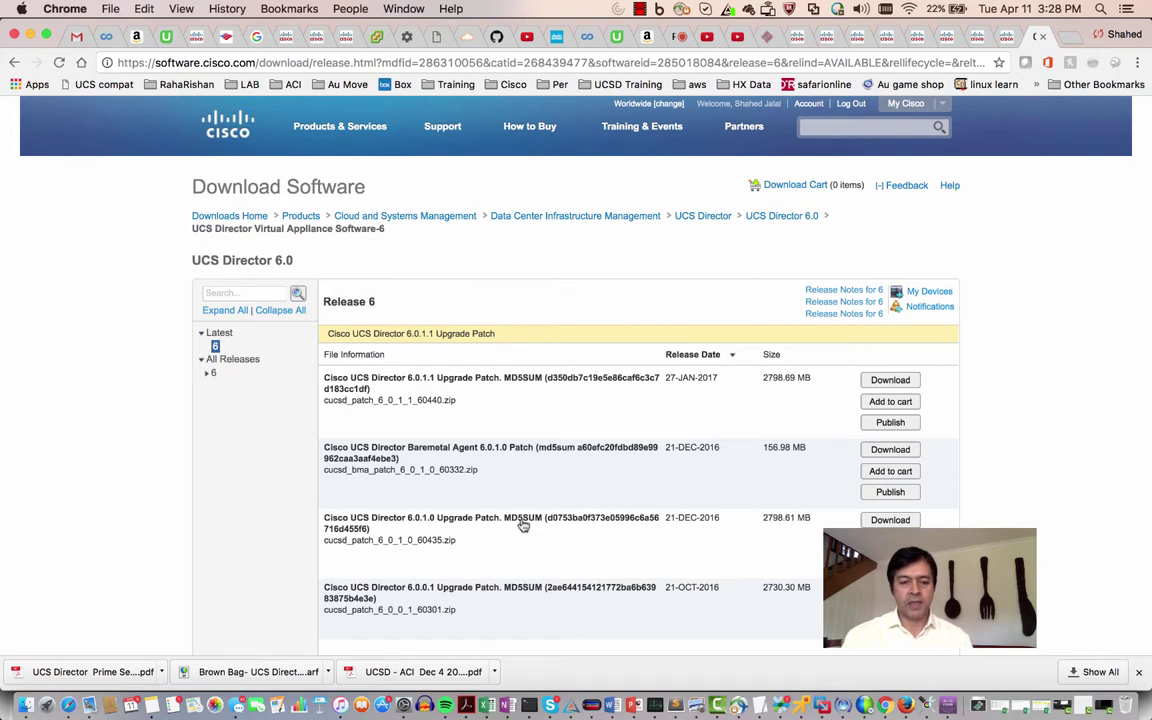
pyautogui.moveTo(527, 519)
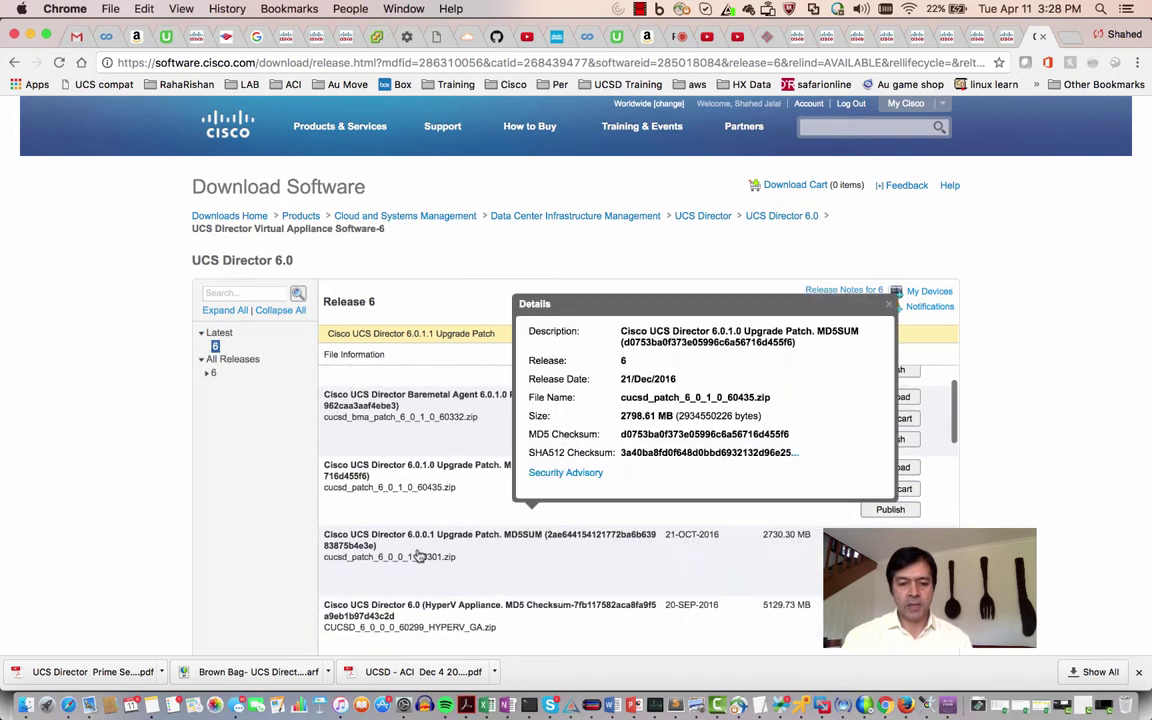
pyautogui.scroll(-1, 515, 550)
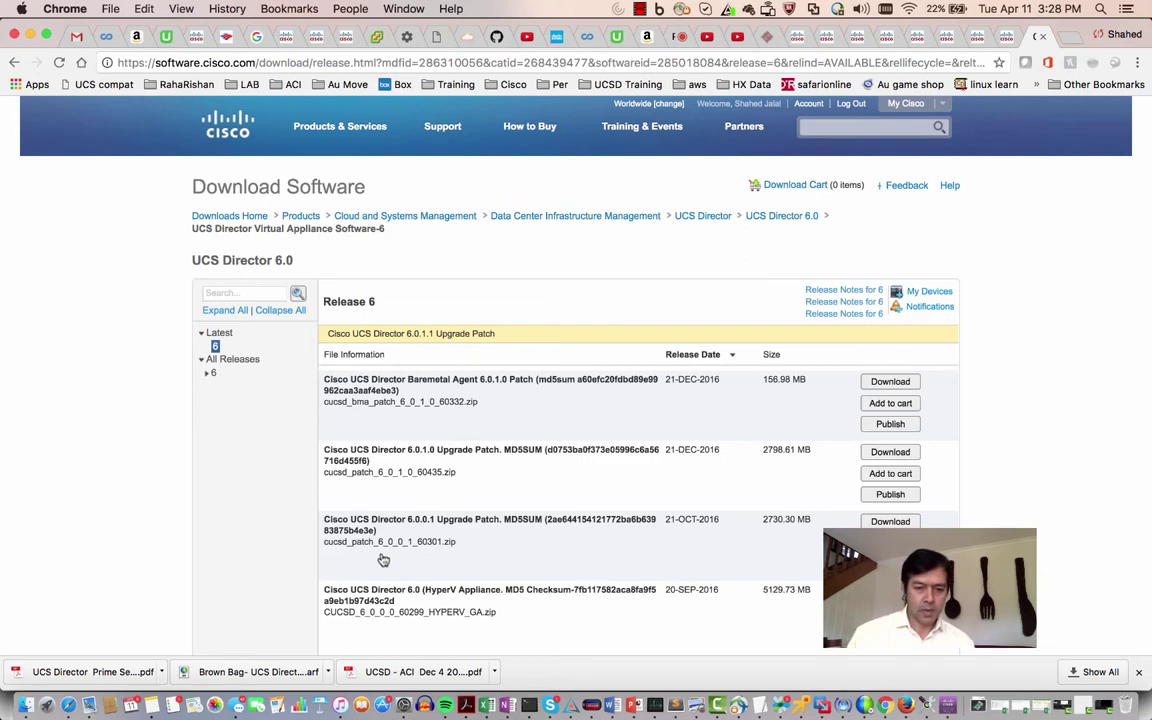
pyautogui.scroll(-1, 390, 558)
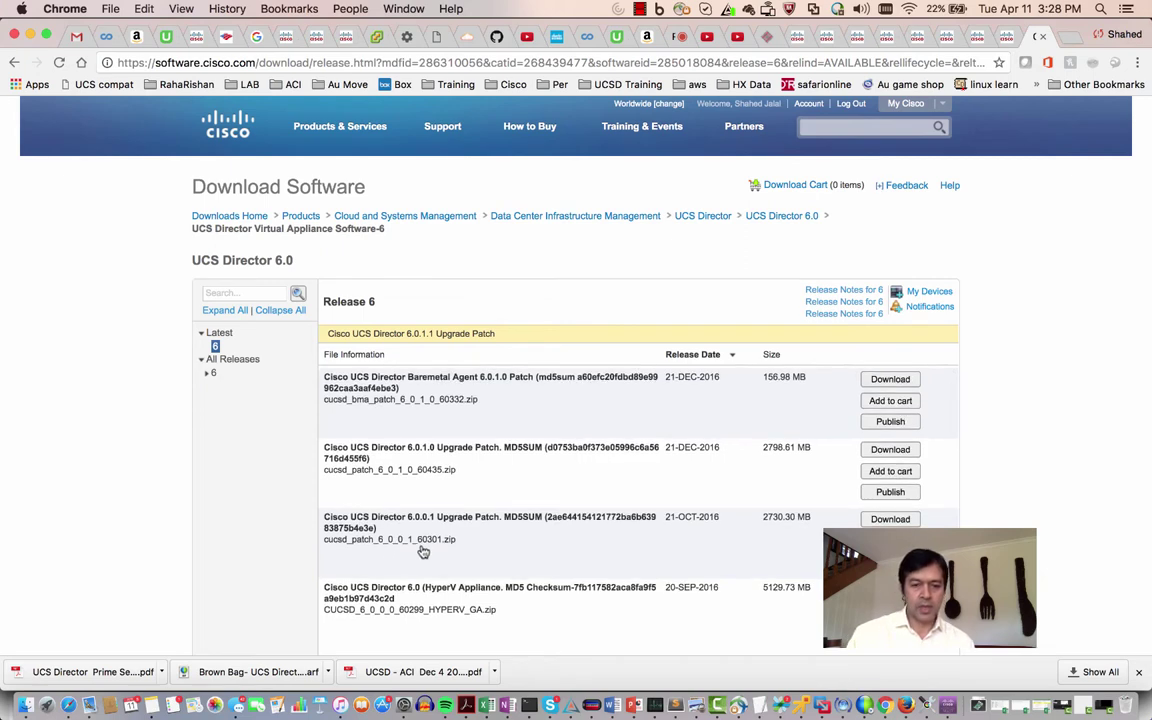
pyautogui.scroll(-3, 450, 480)
pyautogui.scroll(-3, 450, 482)
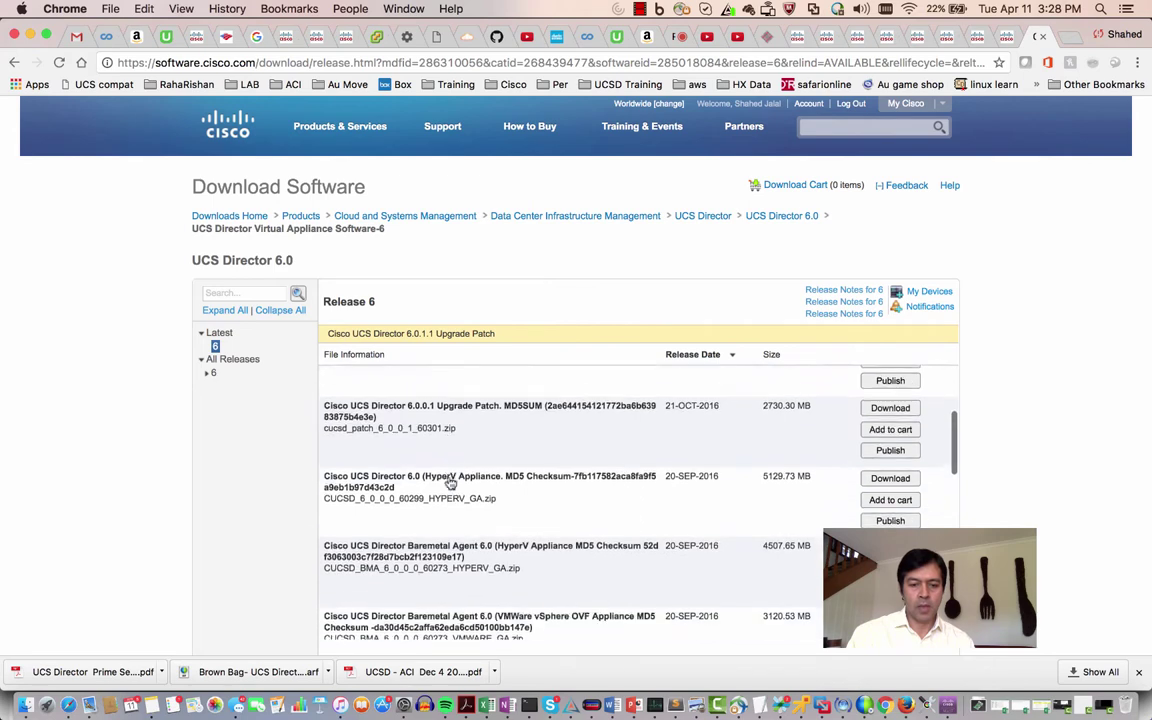
pyautogui.click(450, 479)
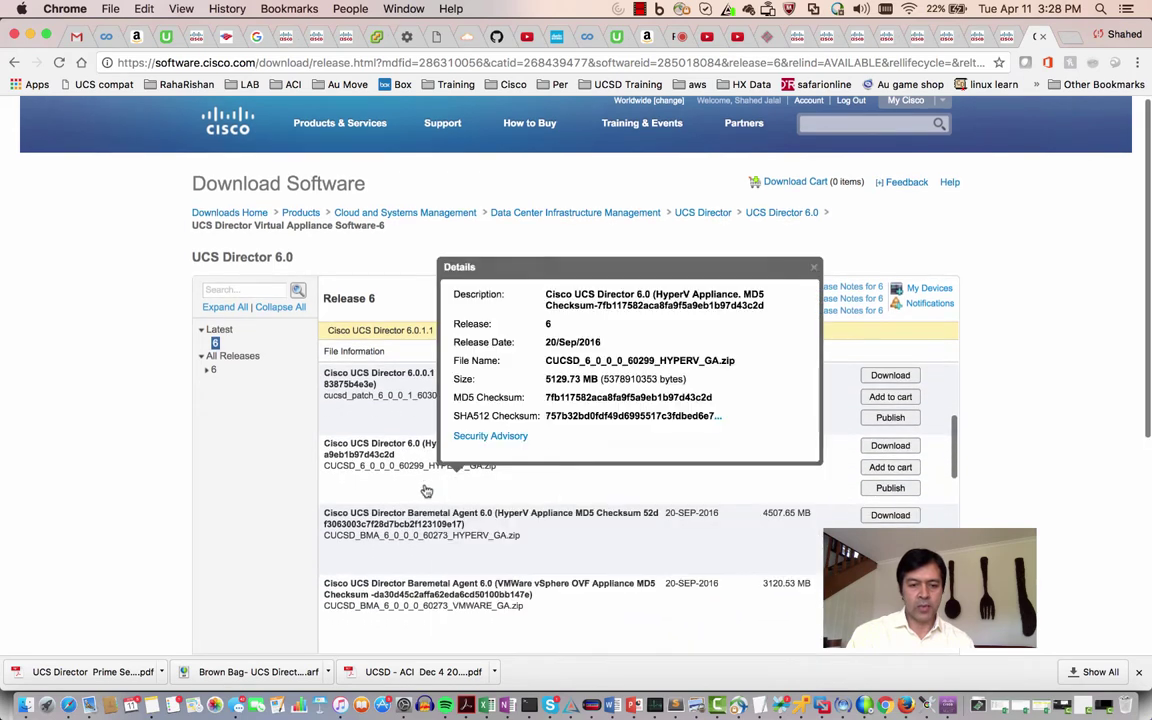
pyautogui.click(427, 489)
pyautogui.scroll(-1, 440, 490)
pyautogui.scroll(-2, 443, 500)
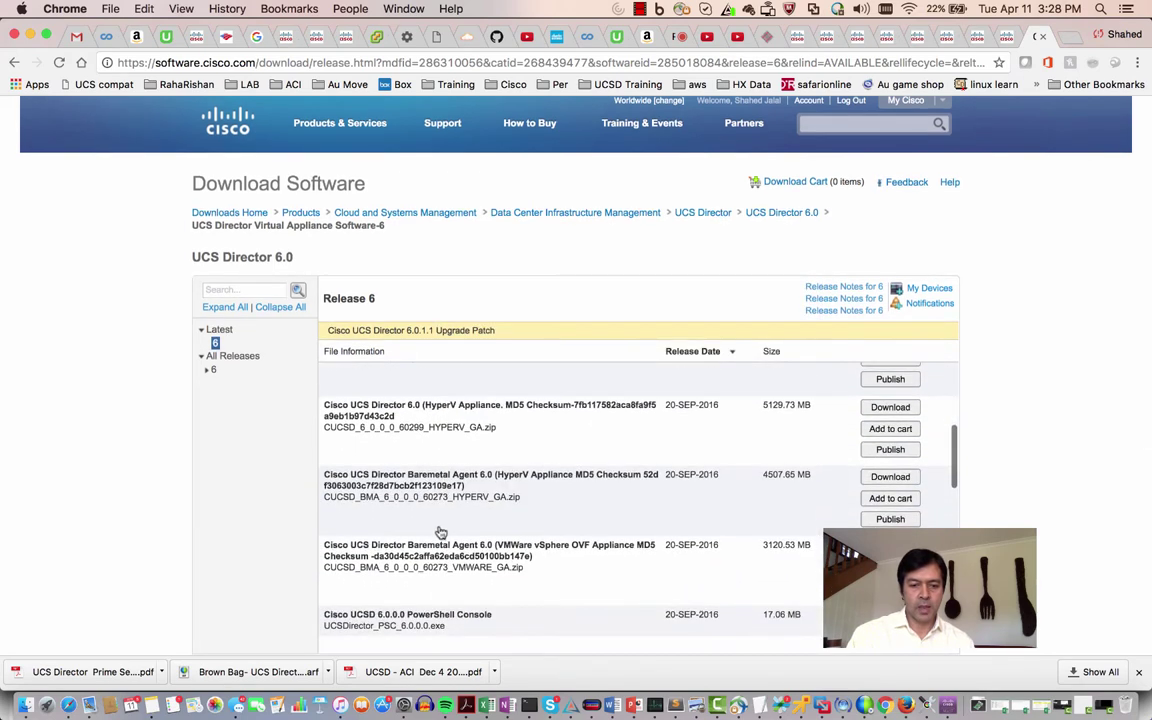
pyautogui.scroll(-2, 440, 530)
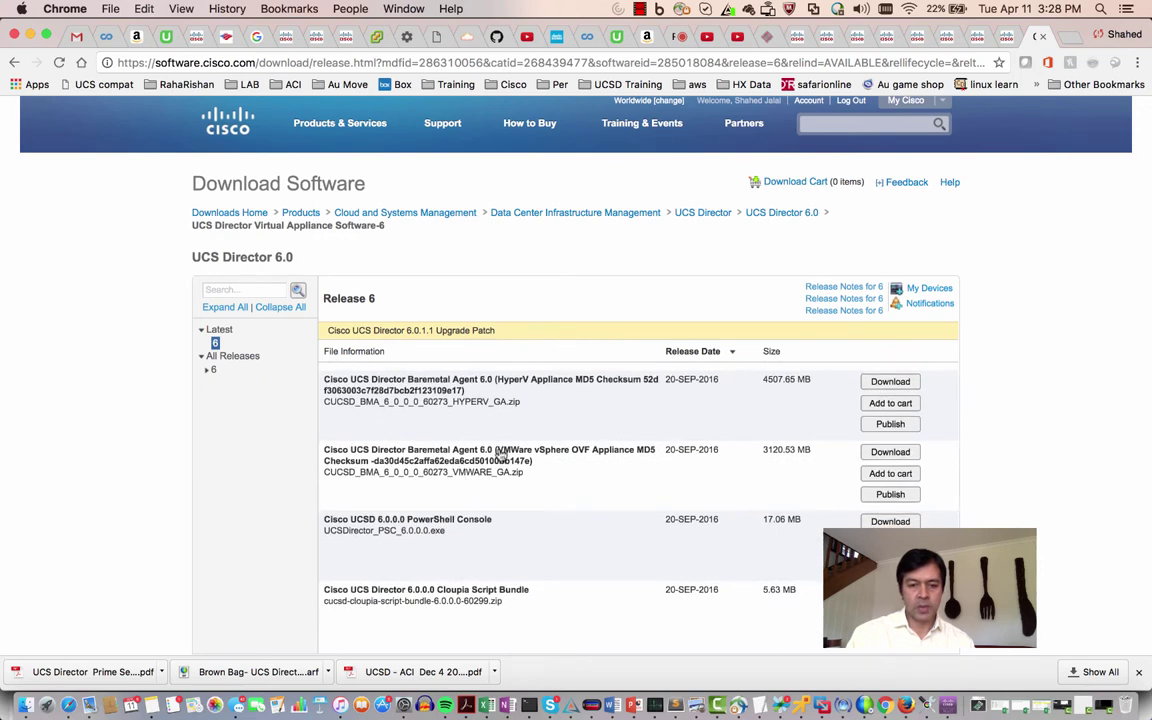
pyautogui.click(489, 450)
pyautogui.click(443, 527)
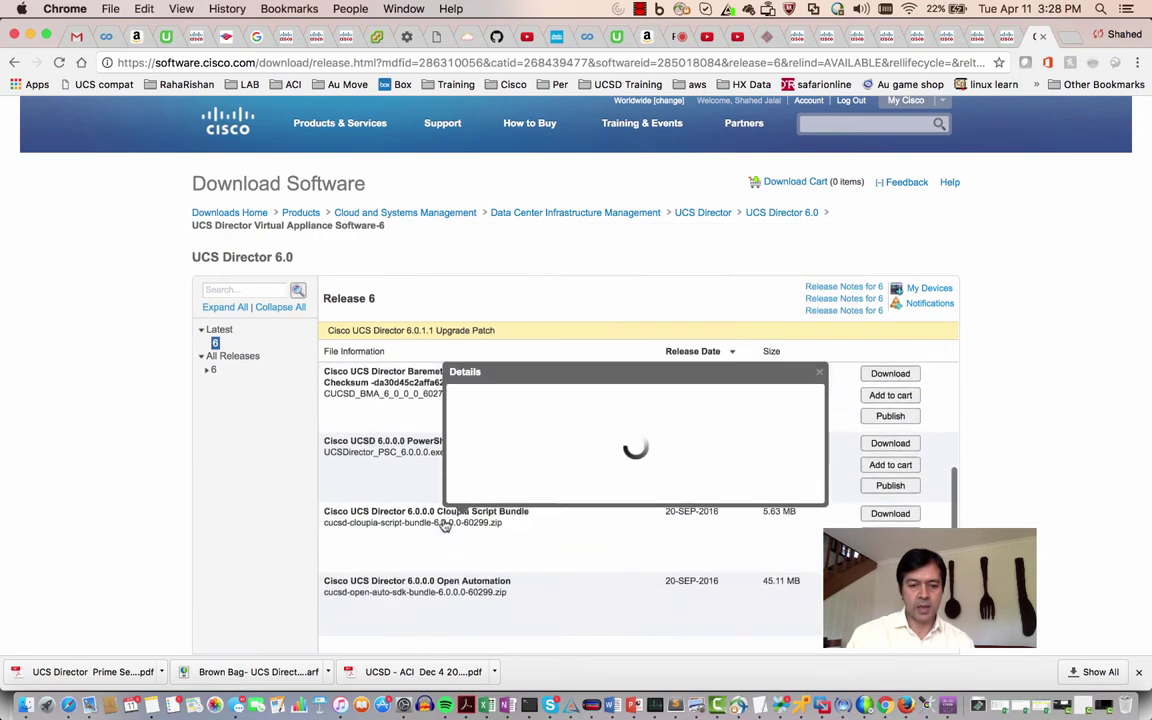
pyautogui.click(388, 485)
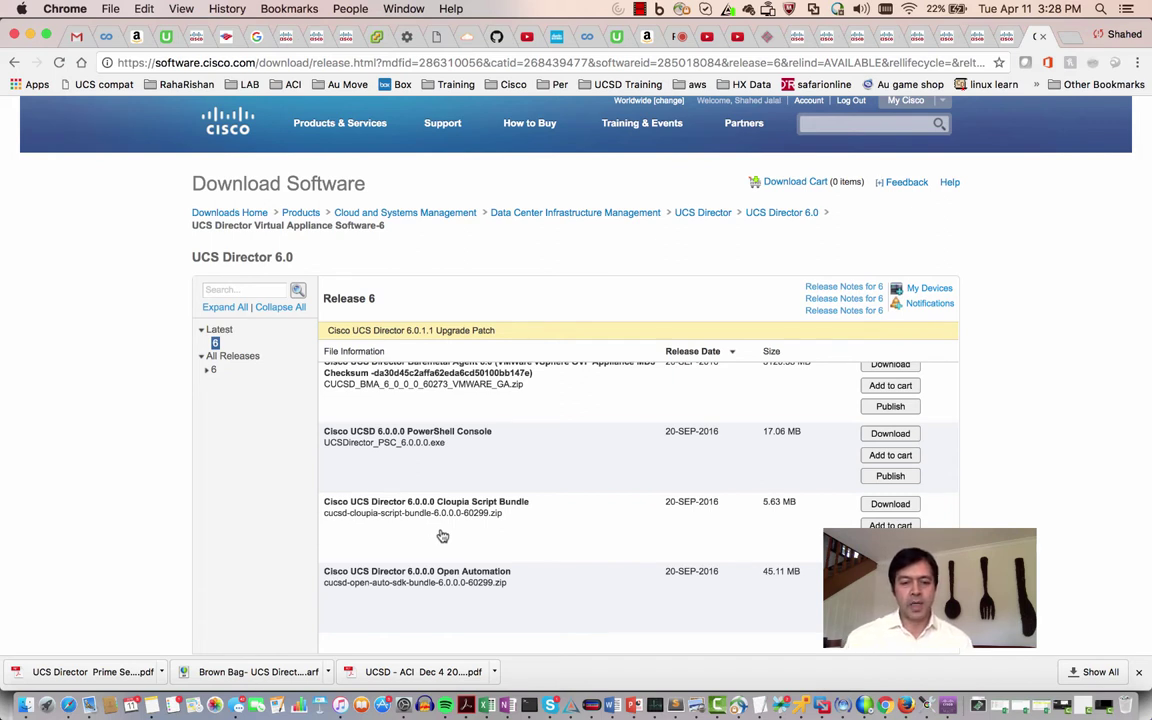
pyautogui.scroll(-1, 440, 534)
pyautogui.scroll(-1, 550, 522)
pyautogui.scroll(-5, 550, 522)
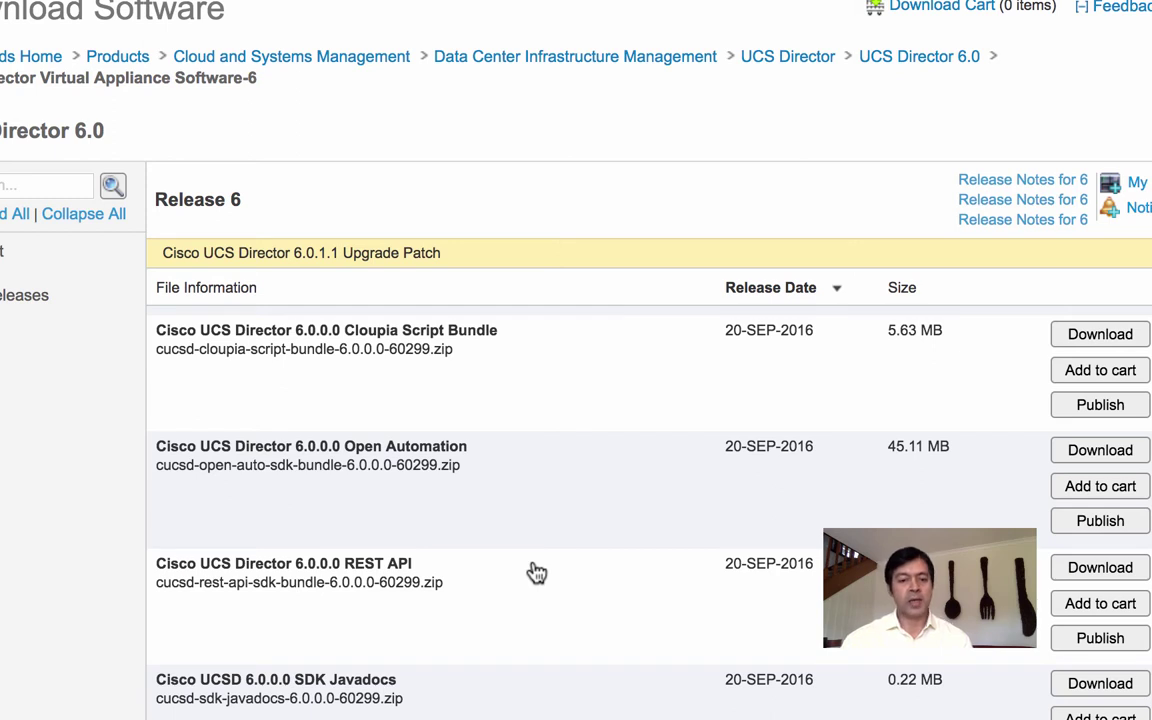
pyautogui.scroll(-1, 537, 572)
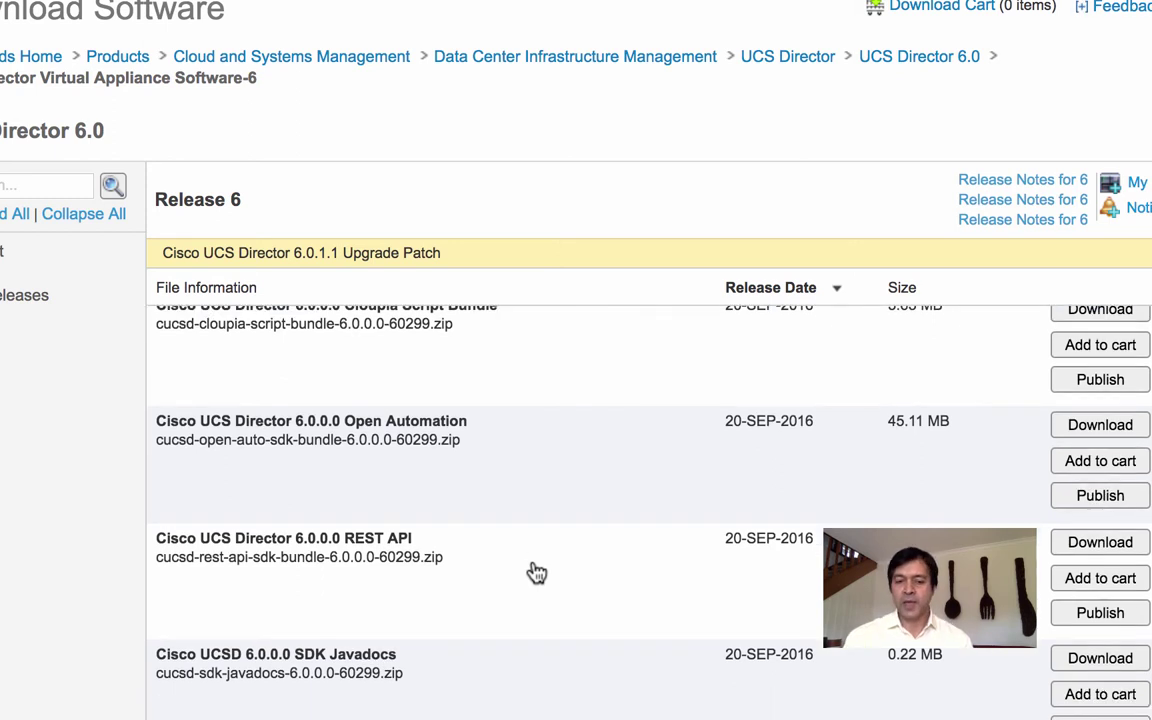
pyautogui.scroll(-4, 537, 572)
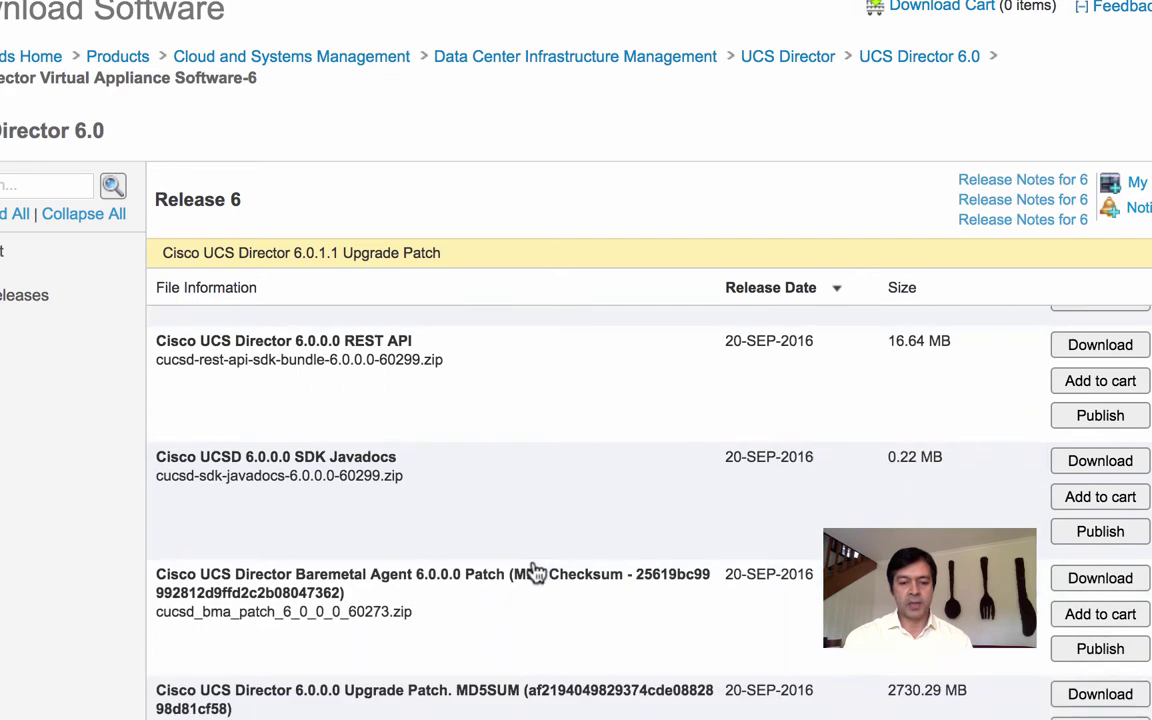
pyautogui.scroll(-1, 537, 572)
pyautogui.scroll(-3, 537, 572)
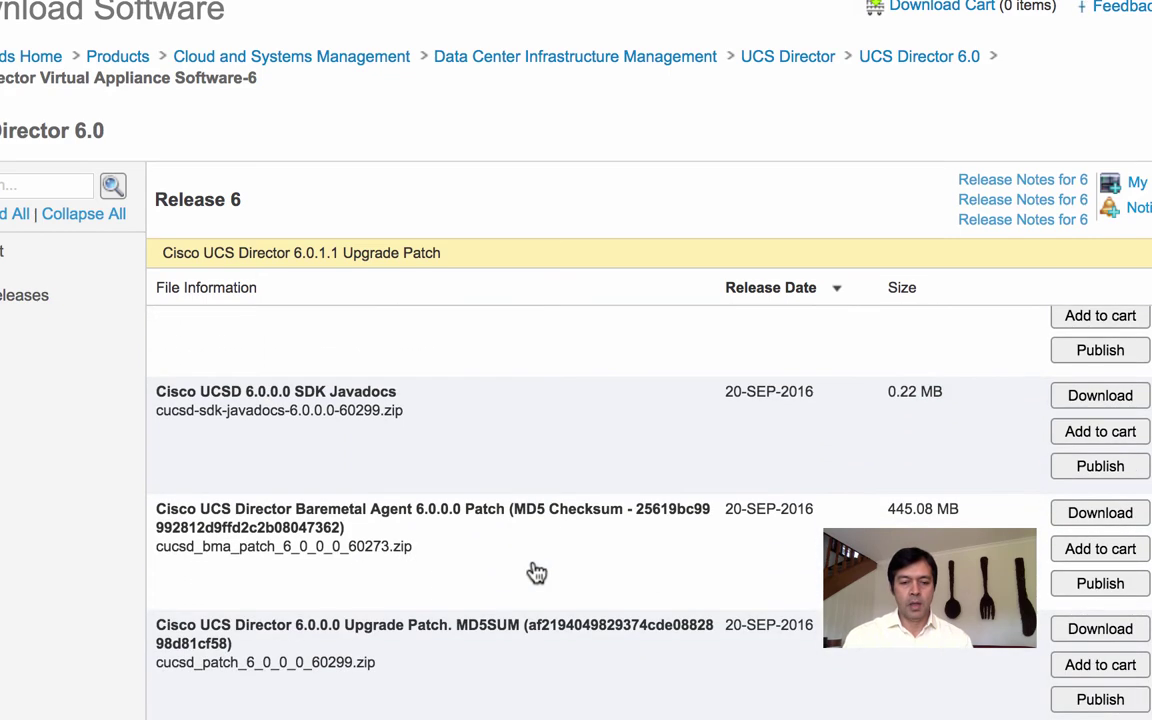
pyautogui.scroll(-3, 537, 572)
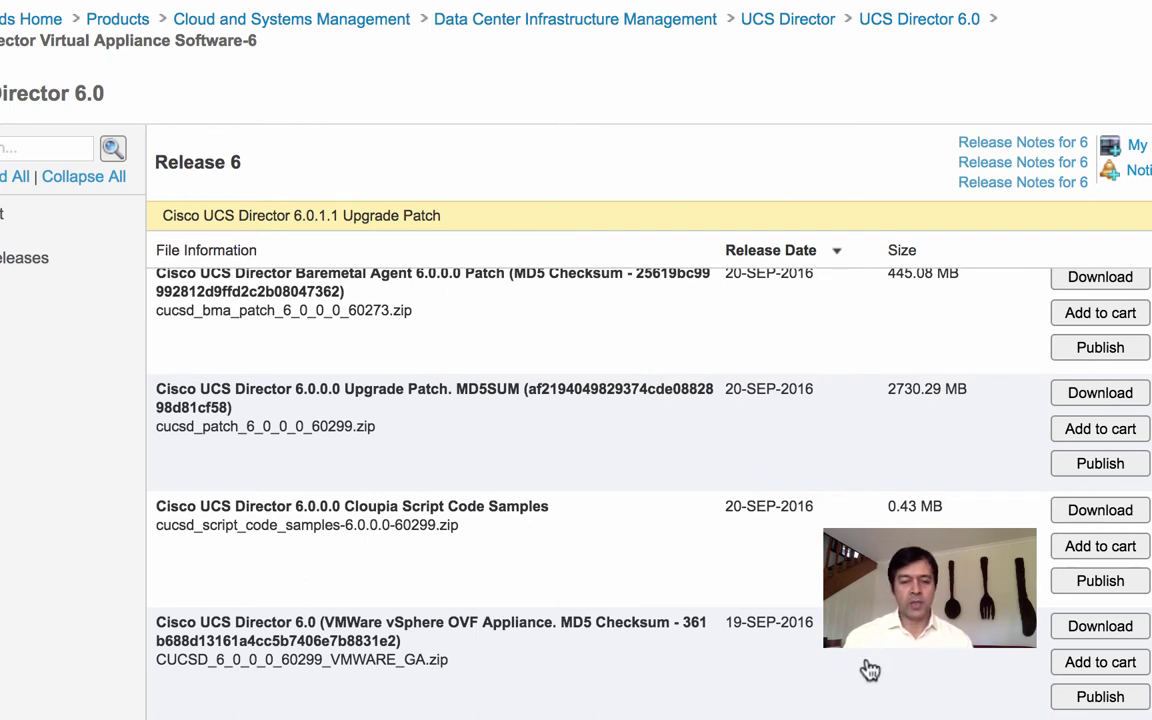
pyautogui.scroll(5, 590, 588)
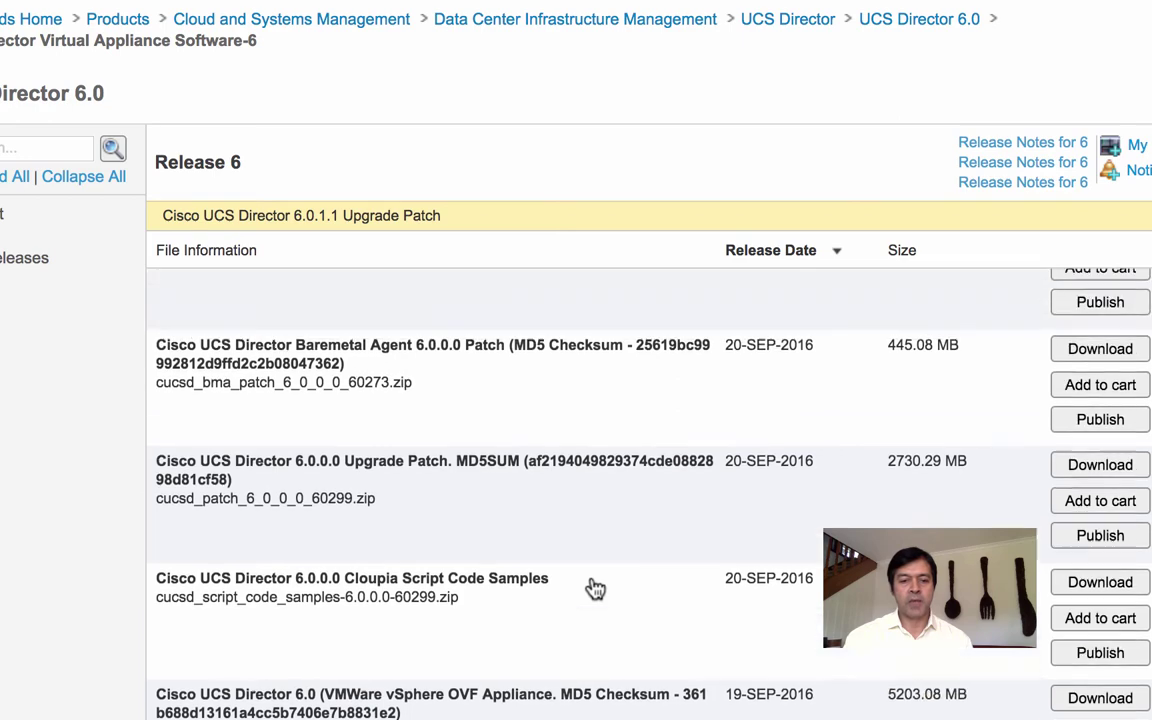
pyautogui.scroll(4, 534, 423)
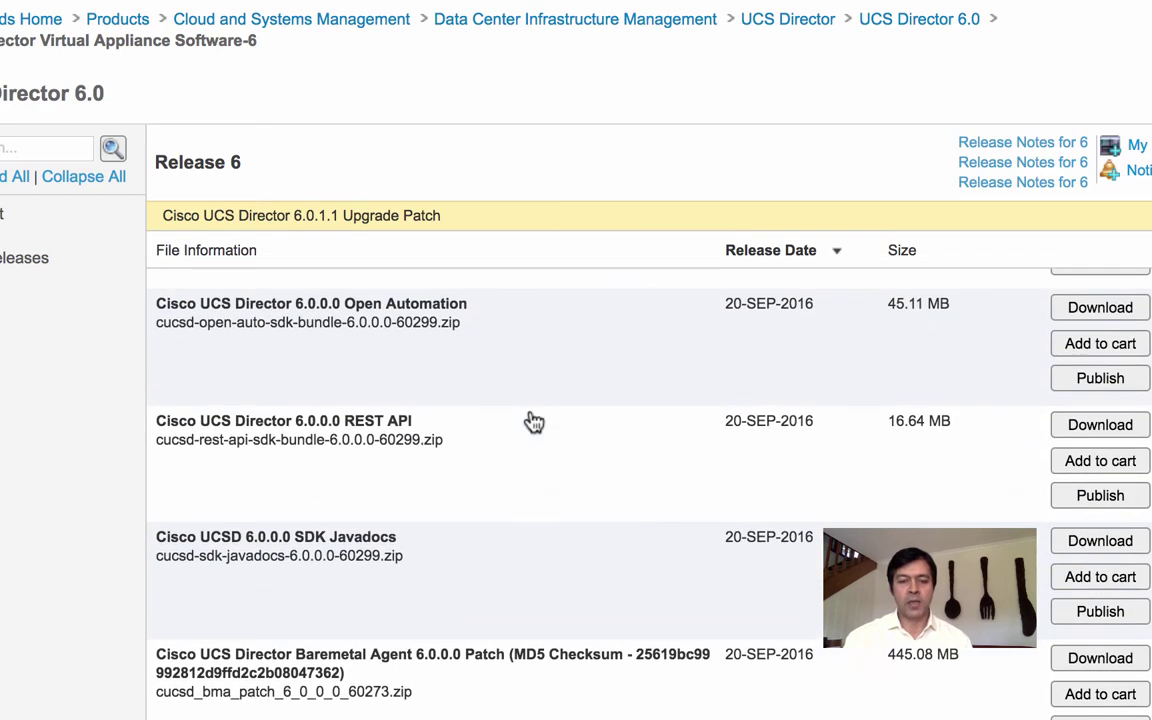
pyautogui.scroll(-6, 568, 470)
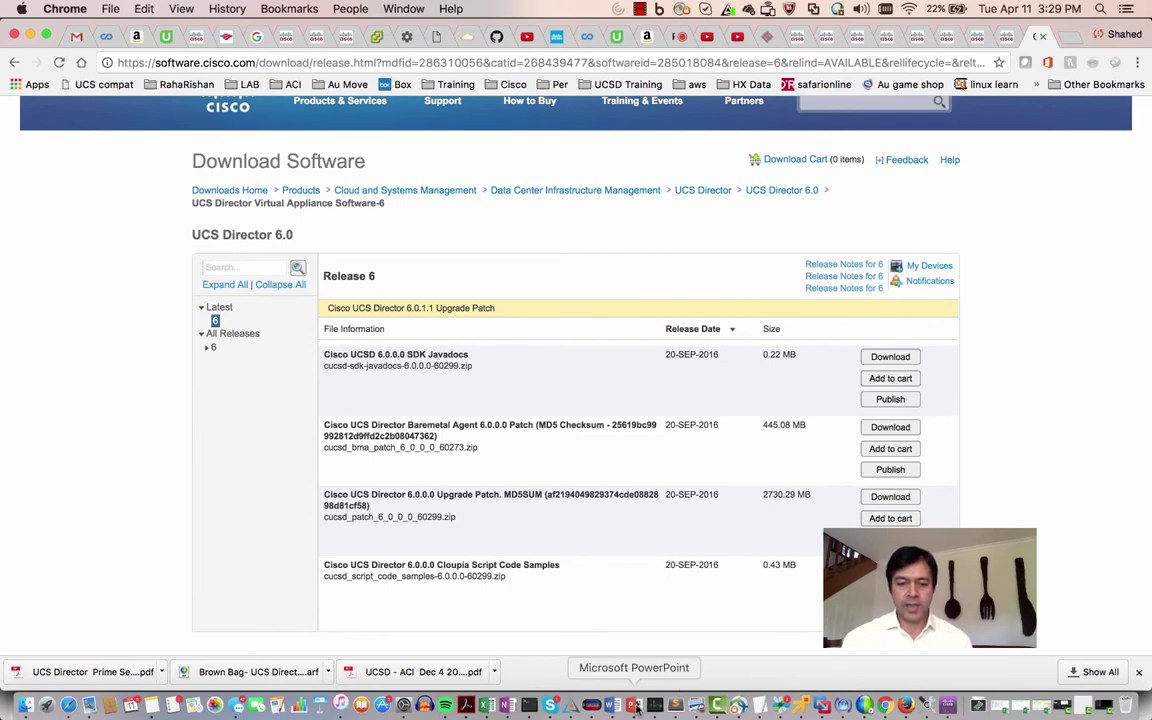
# Show slide 4, Build UCSD from scratch (Administration), as a full-screen slide show, then go to Terminal
pyautogui.click(633, 705)
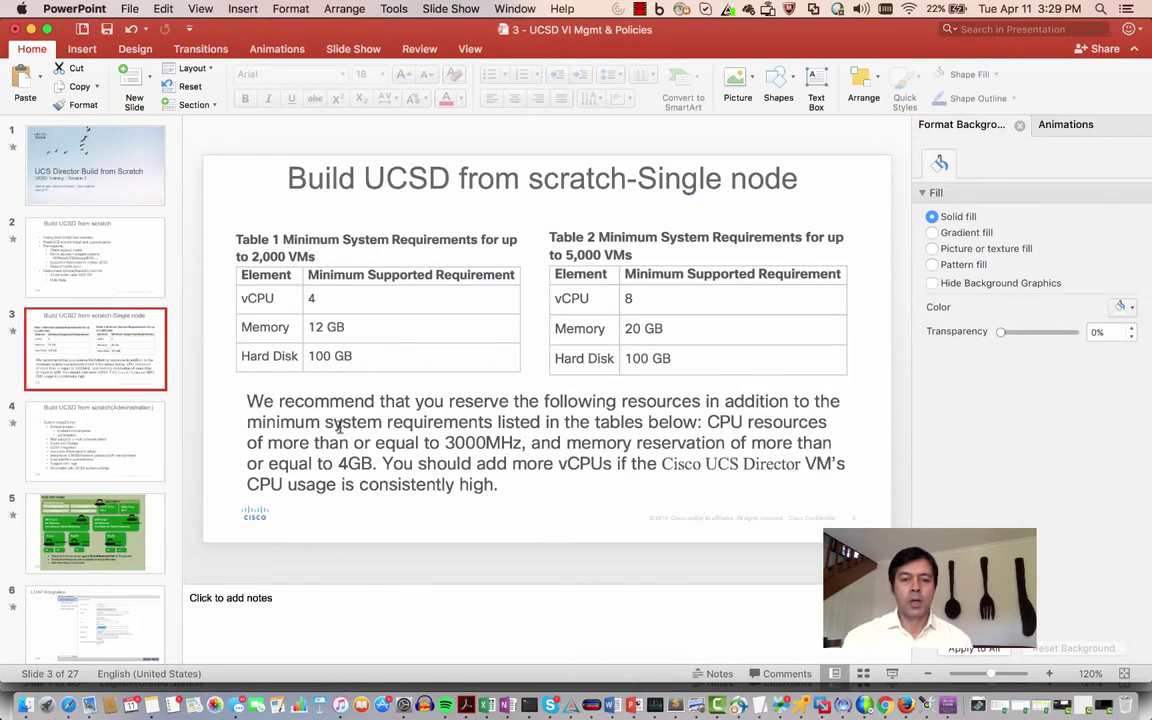
pyautogui.click(127, 437)
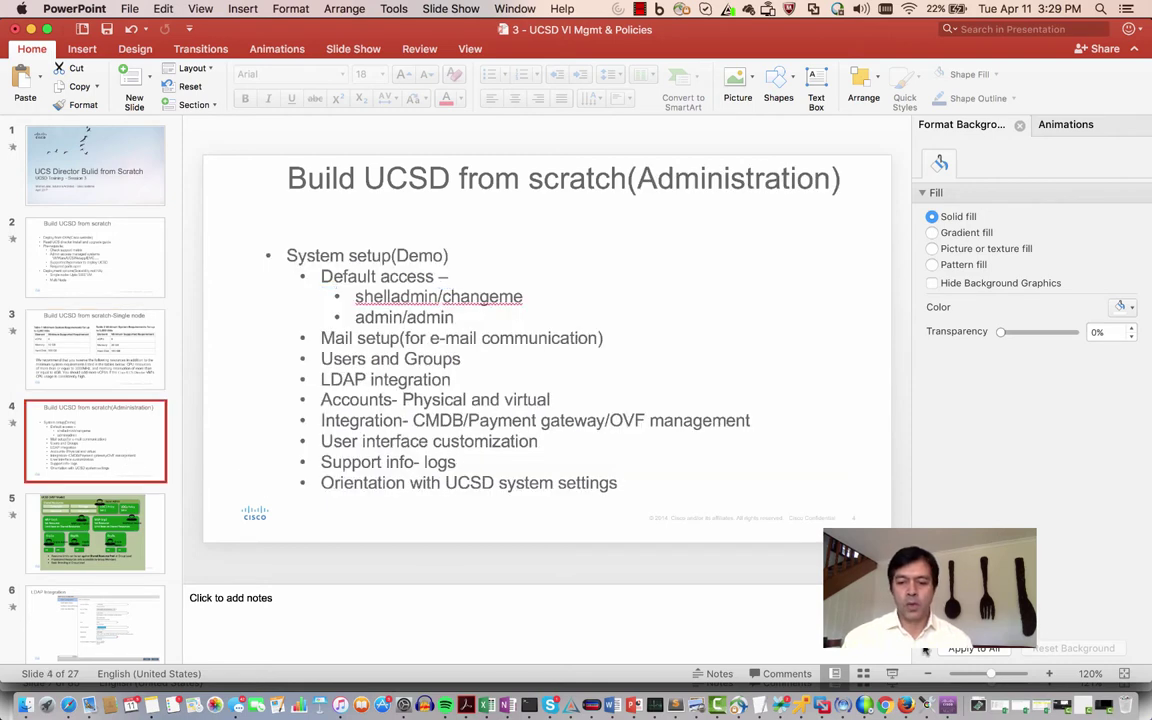
pyautogui.press('super+shift+Return')
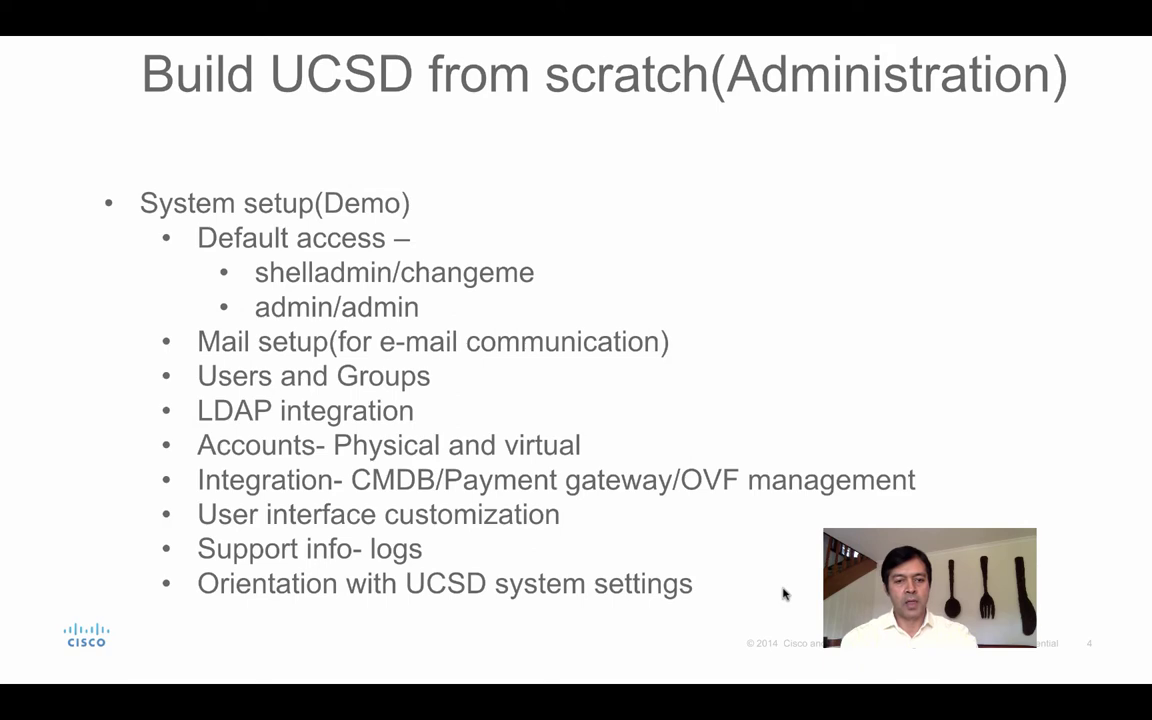
pyautogui.press('Escape')
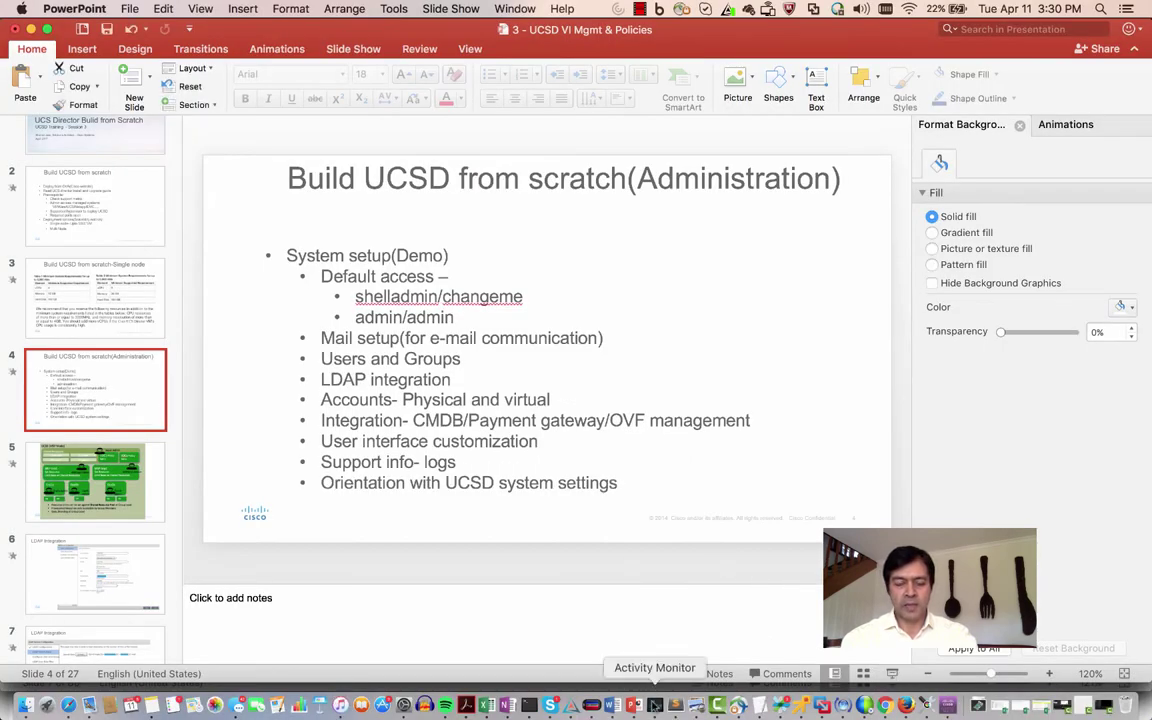
pyautogui.click(529, 705)
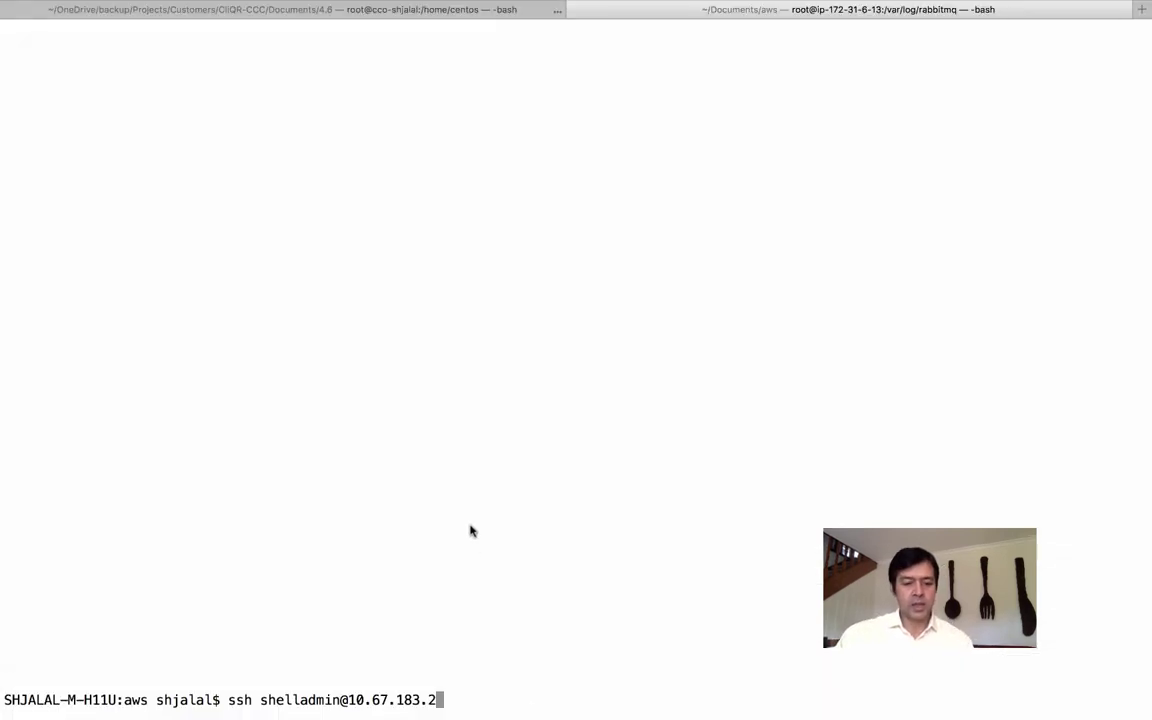
# Connect to 10.67.183.2 as shelladmin over SSH and enter the password to reach the Shell Menu
pyautogui.press('Return')
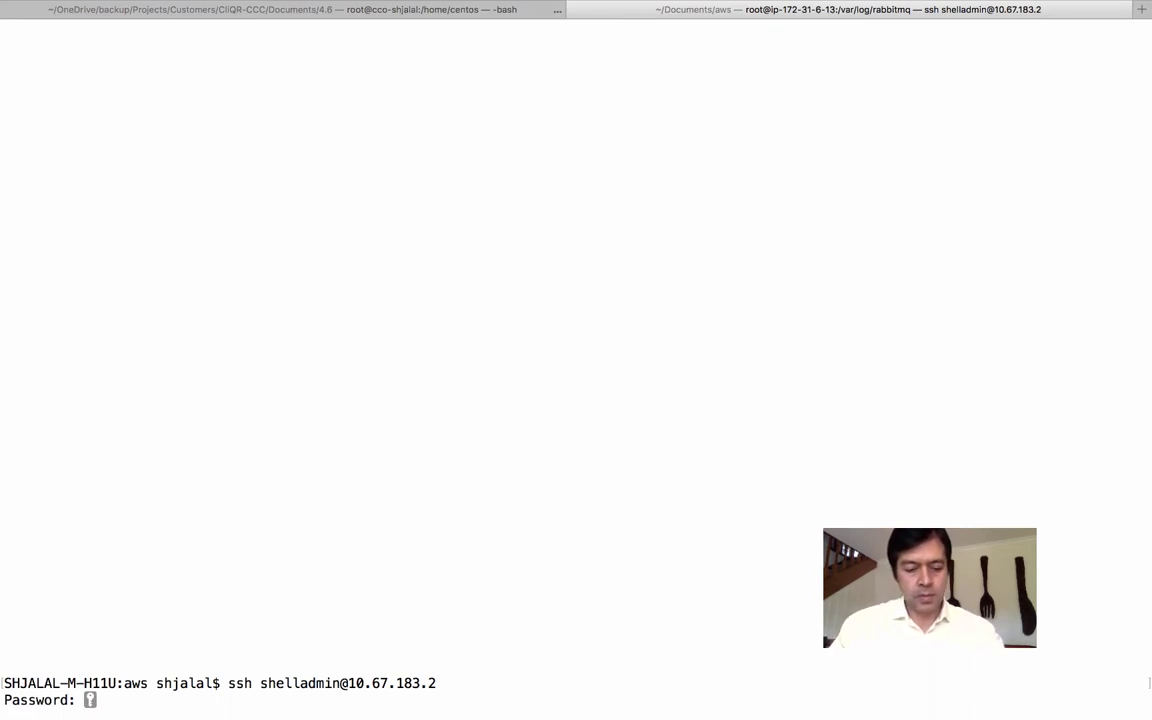
pyautogui.press('Return')
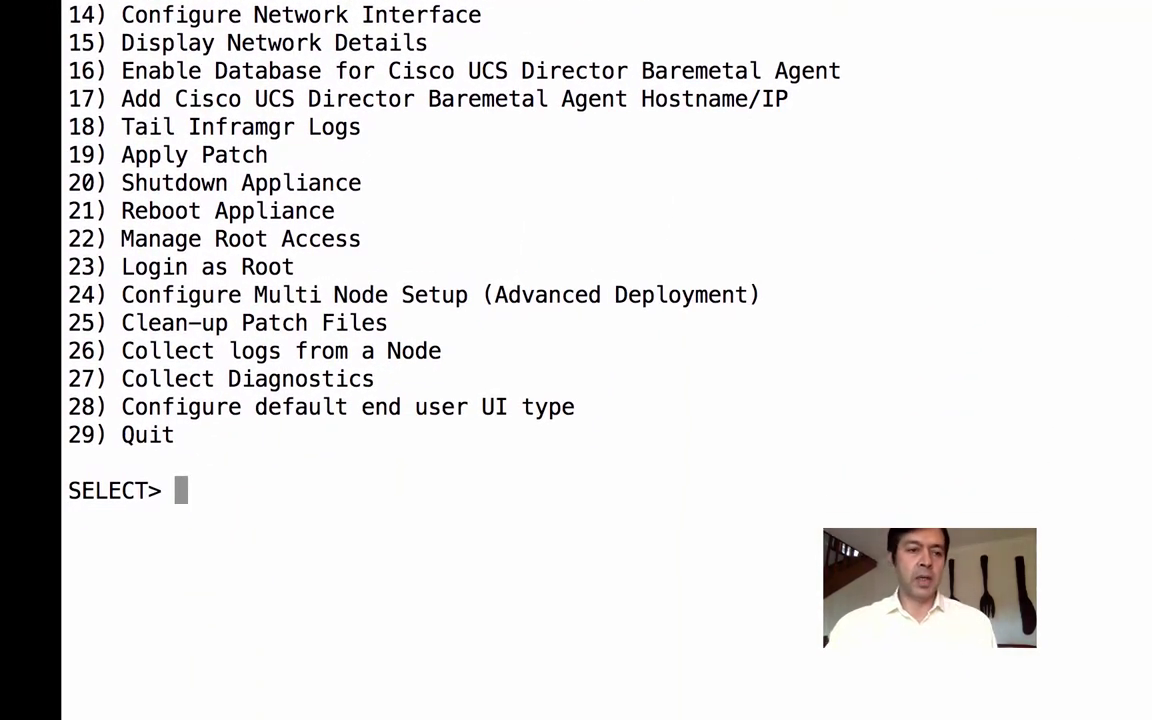
pyautogui.write('2')
pyautogui.press('Return')
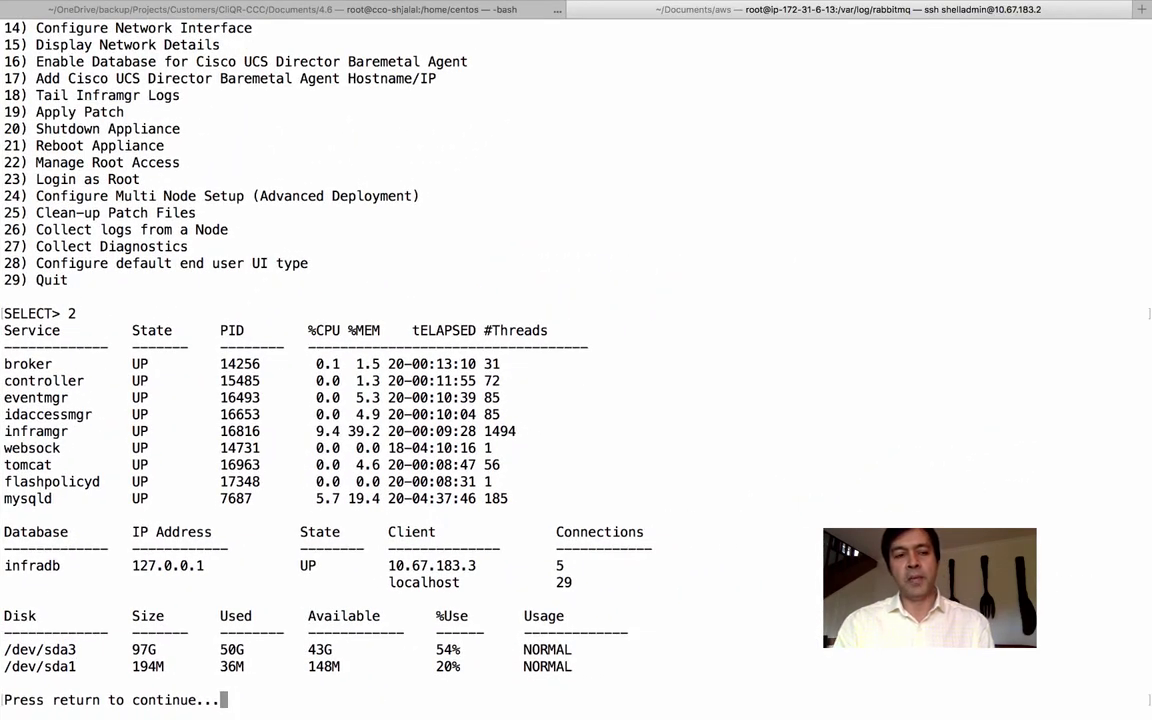
pyautogui.press('Return')
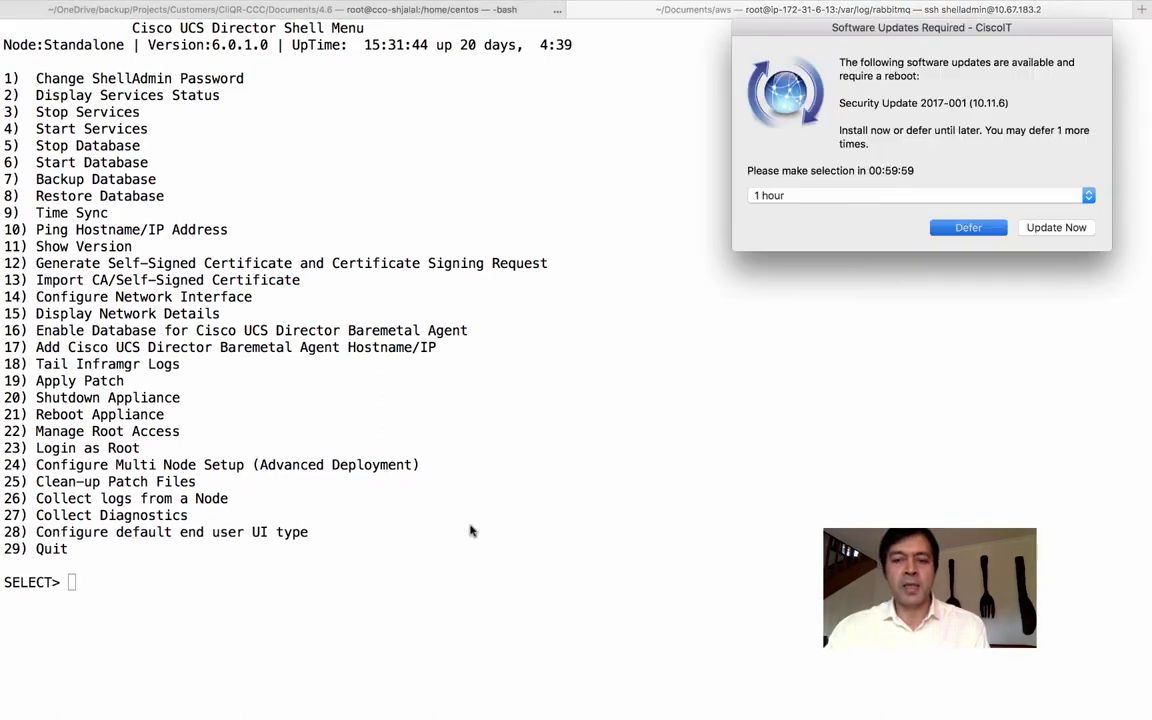
# Defer the software update, run Show Version (11) for 6.0.1.0 build 60435, and return to the menu
pyautogui.click(975, 227)
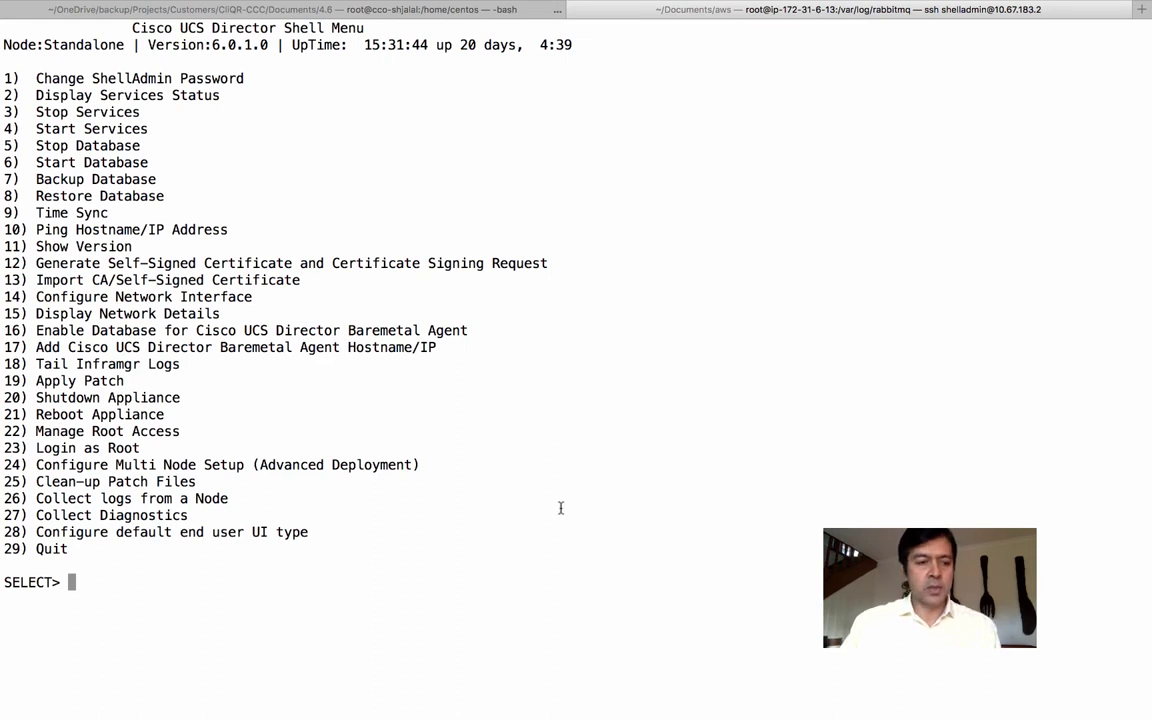
pyautogui.write('11')
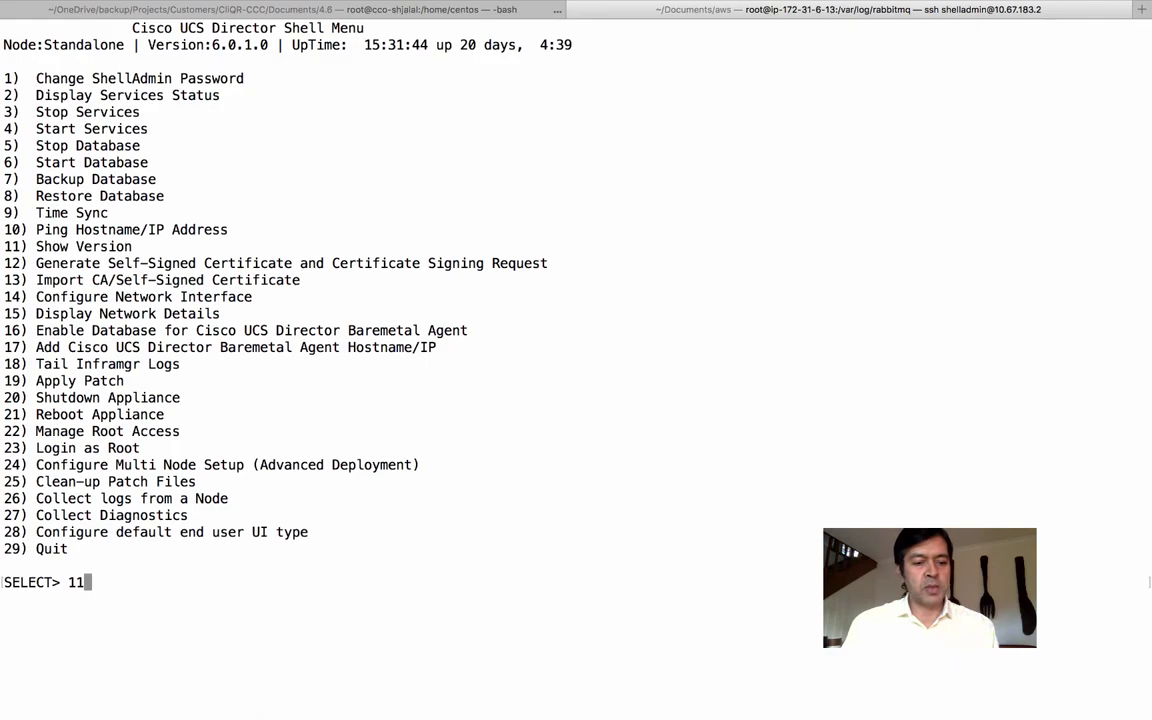
pyautogui.press('Return')
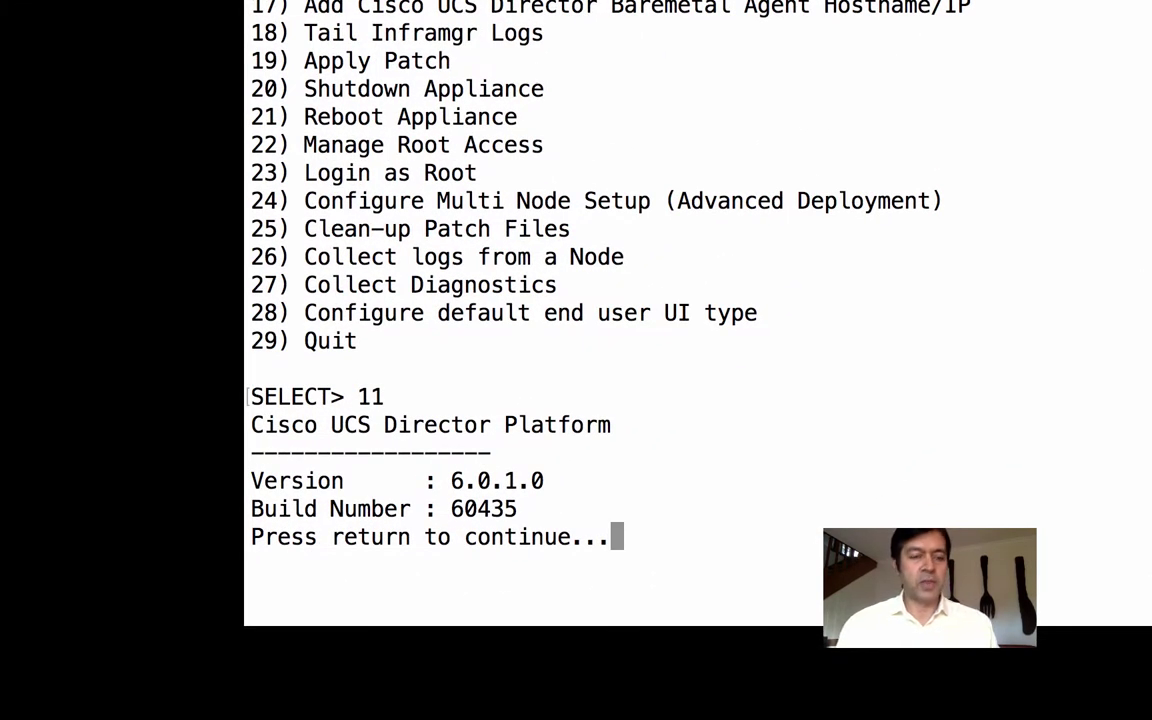
pyautogui.press('Return')
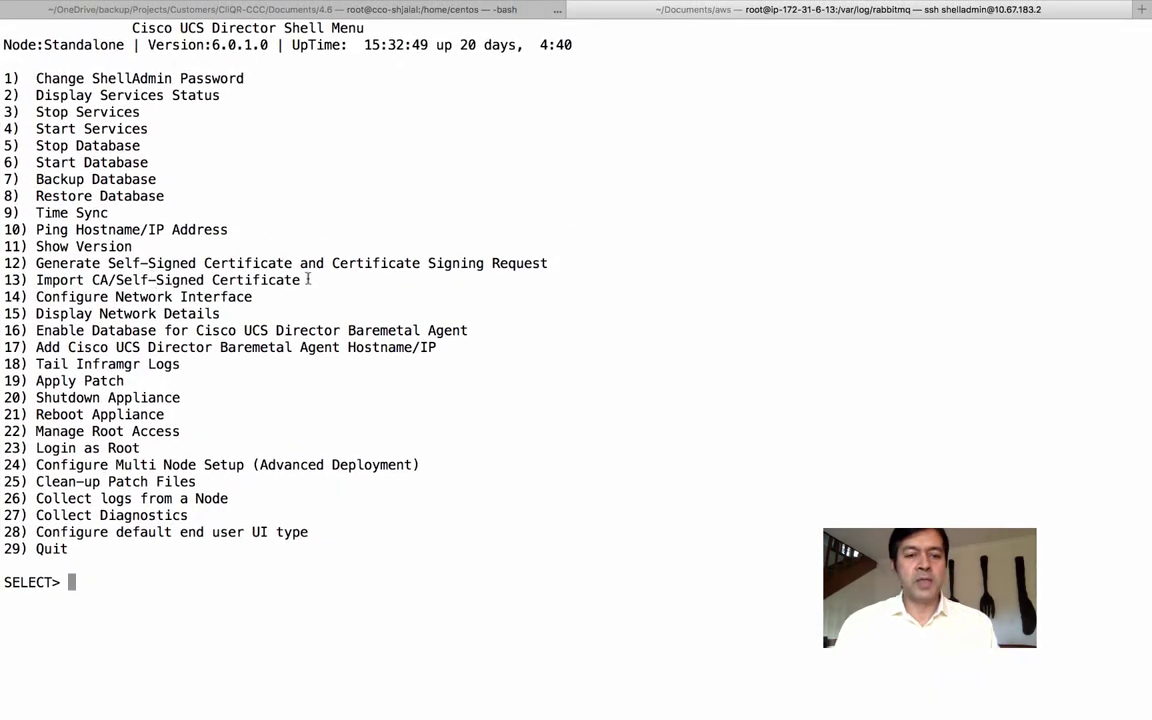
pyautogui.moveTo(305, 280); pyautogui.dragTo(5, 263)
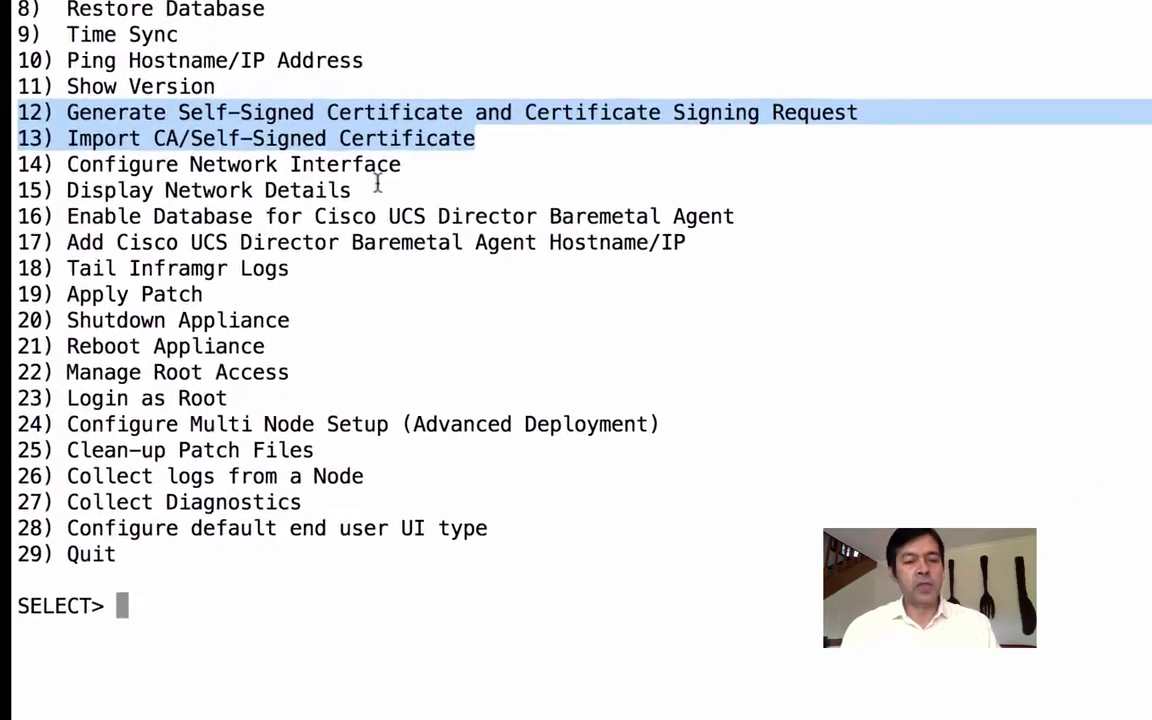
pyautogui.click(408, 157)
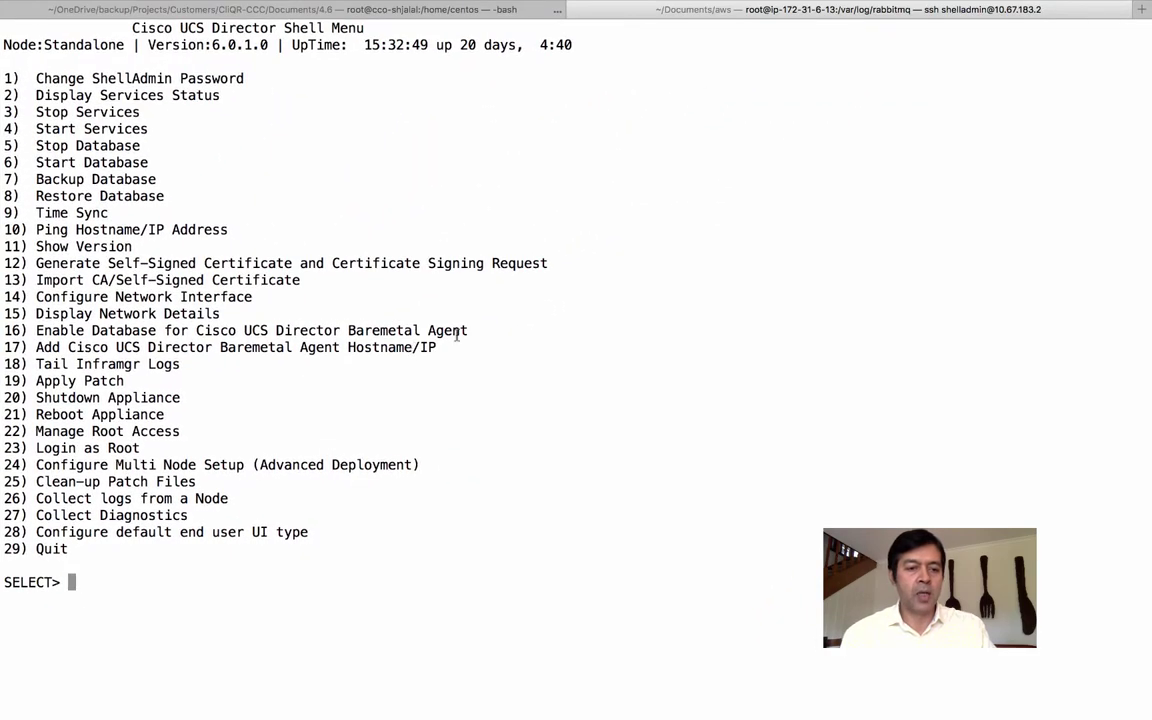
pyautogui.moveTo(465, 330); pyautogui.dragTo(22, 330)
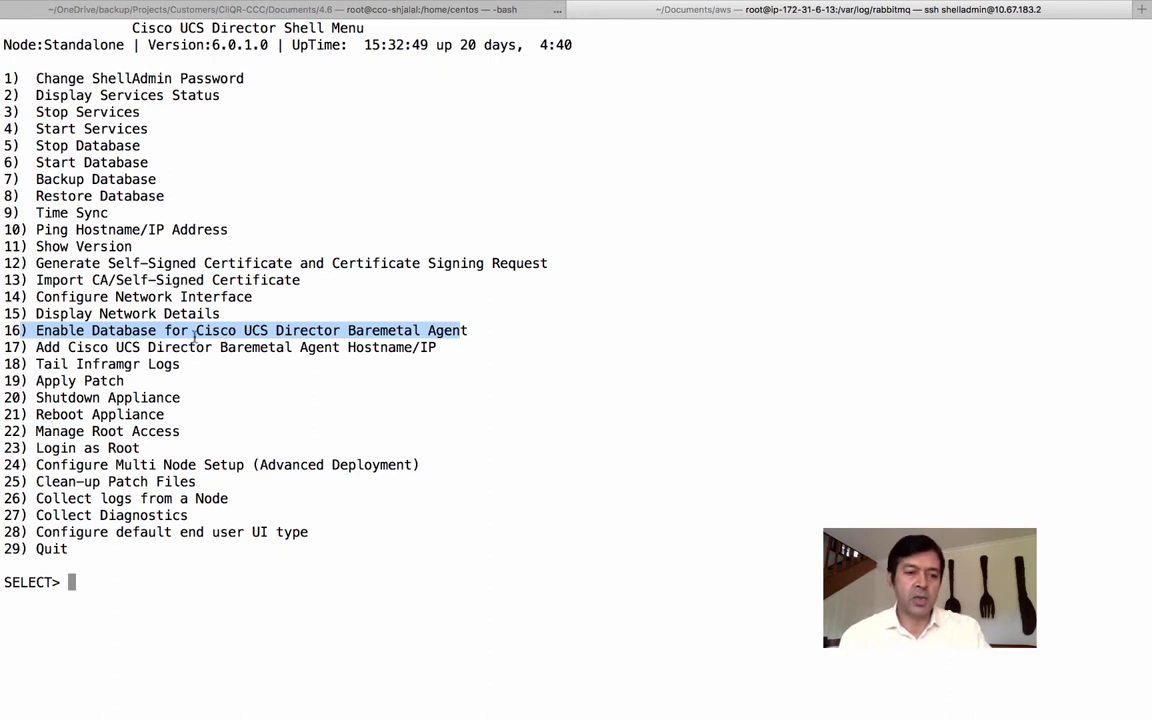
pyautogui.click(223, 363)
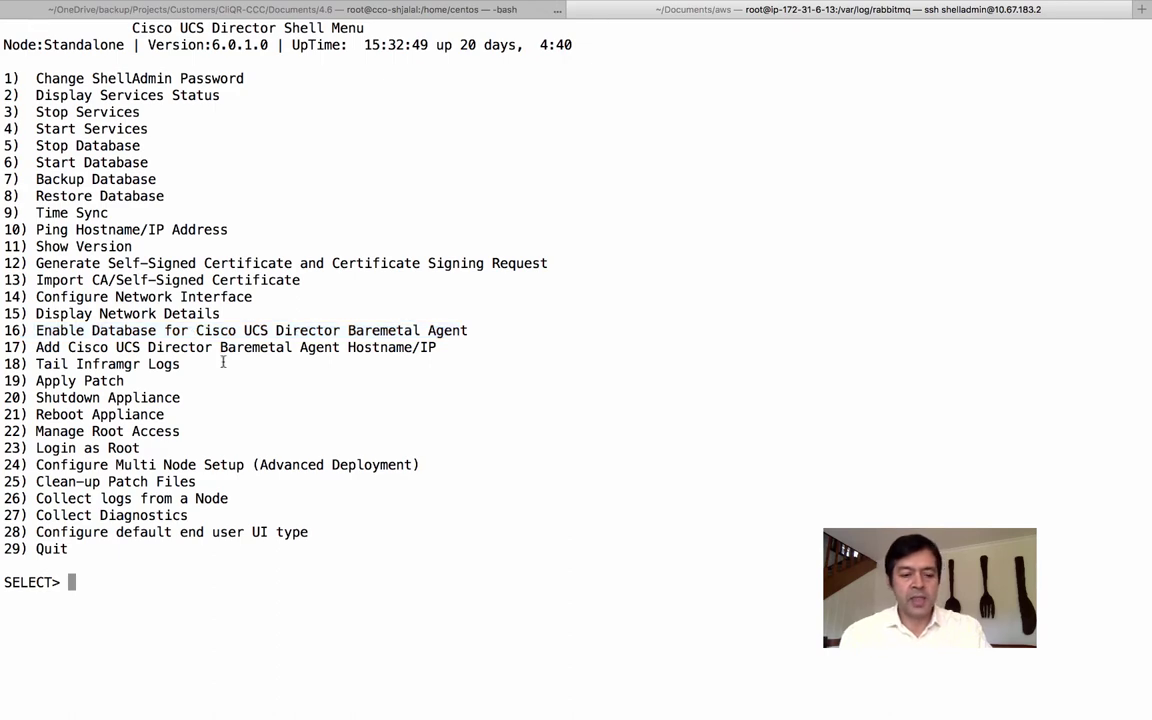
pyautogui.write('18')
pyautogui.press('Return')
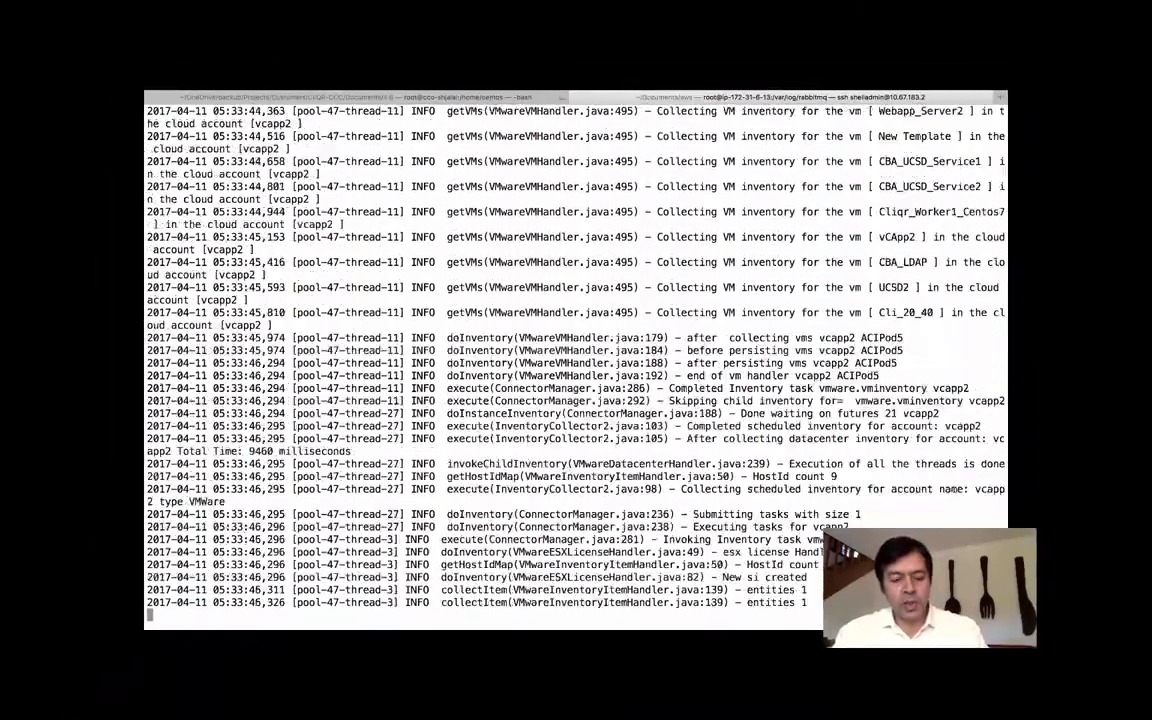
pyautogui.hotkey('ctrl', 'c')
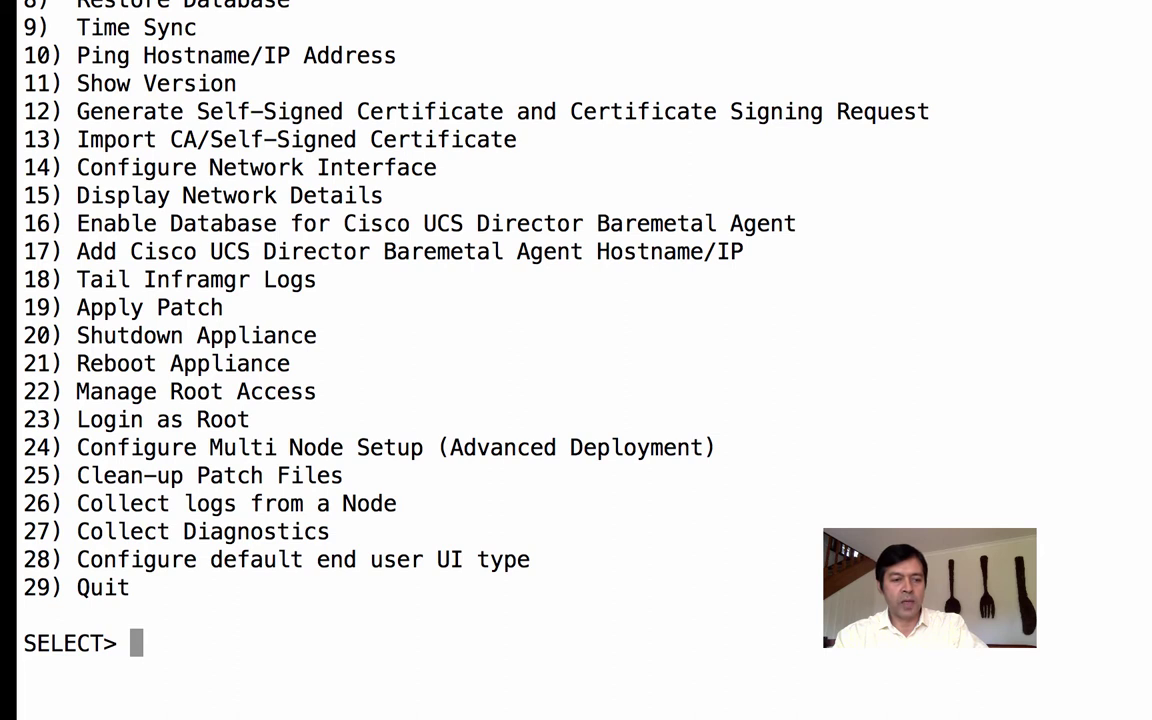
# Choose Login as Root (23), confirm with y, and submit the root password, which is rejected
pyautogui.write('23')
pyautogui.press('Return')
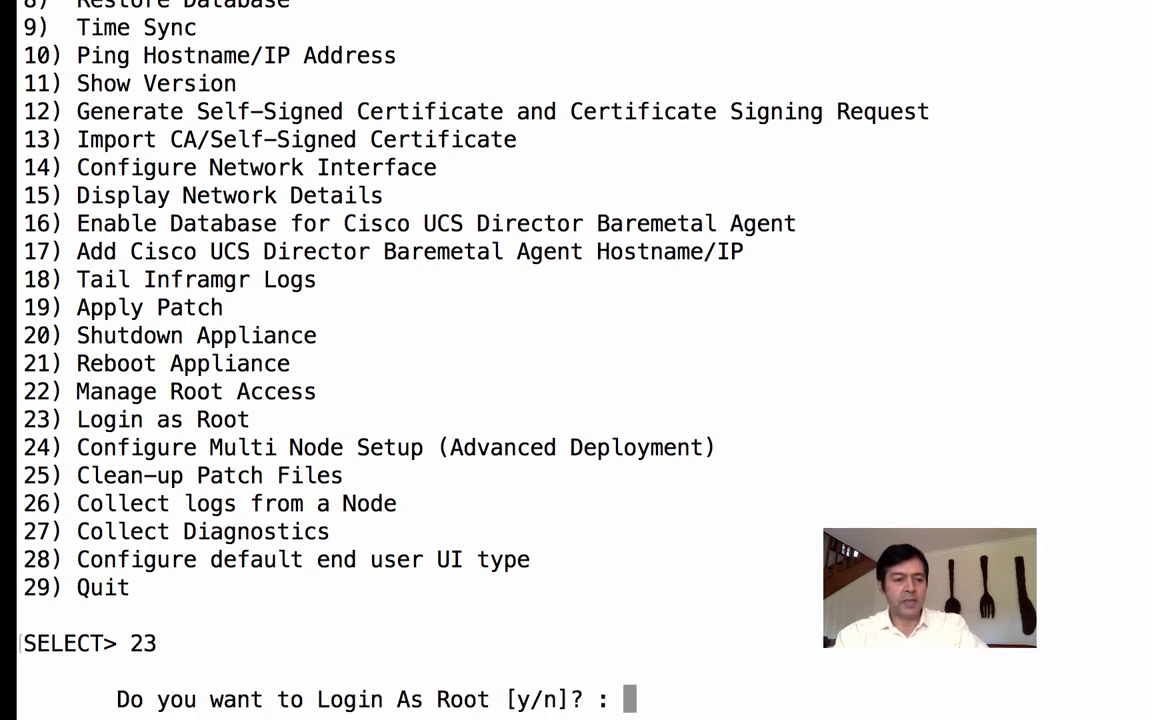
pyautogui.write('y')
pyautogui.press('Return')
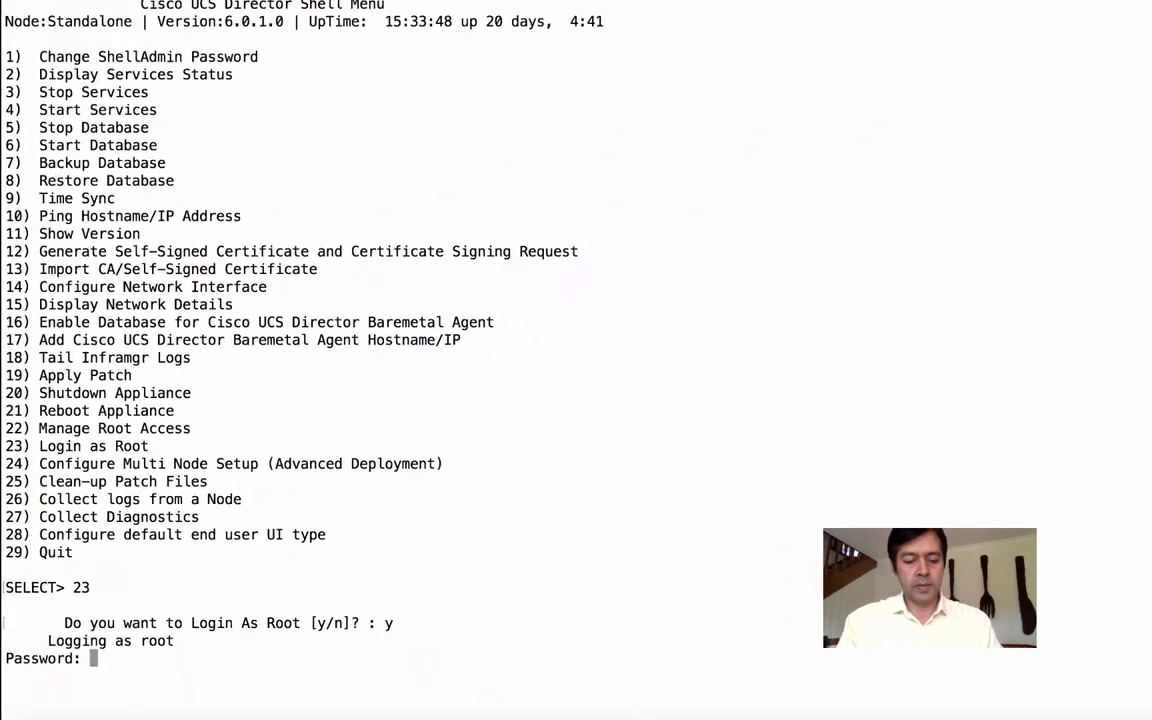
pyautogui.press('Return')
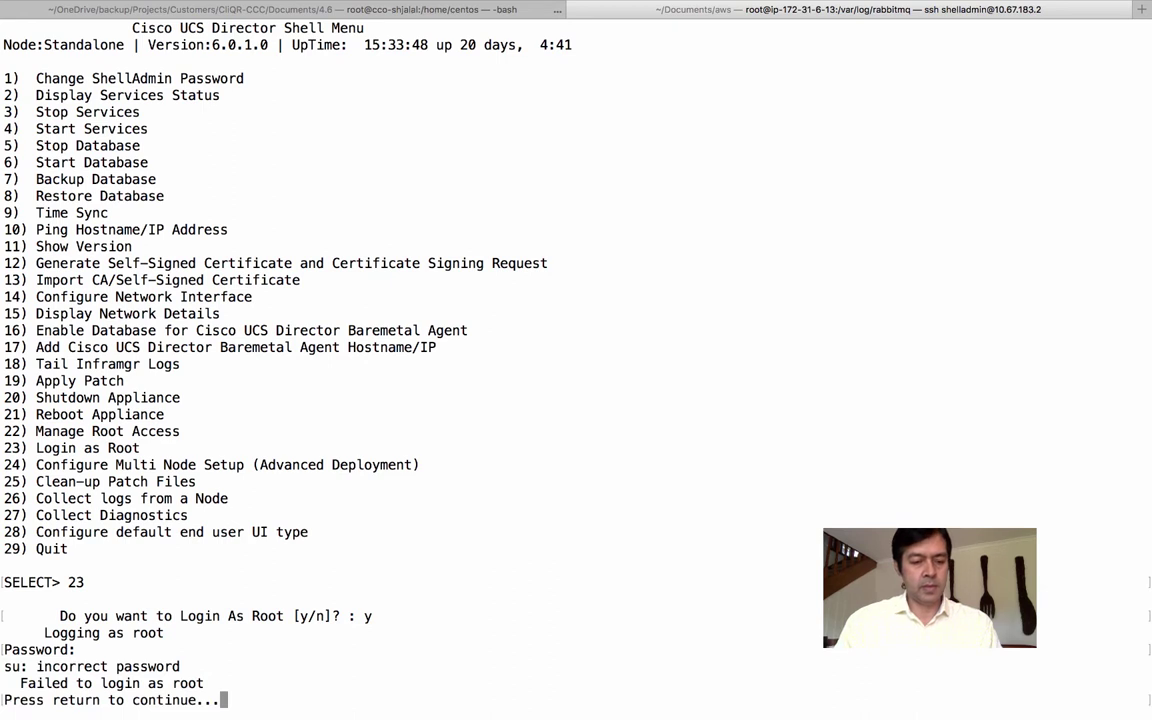
pyautogui.press('Return')
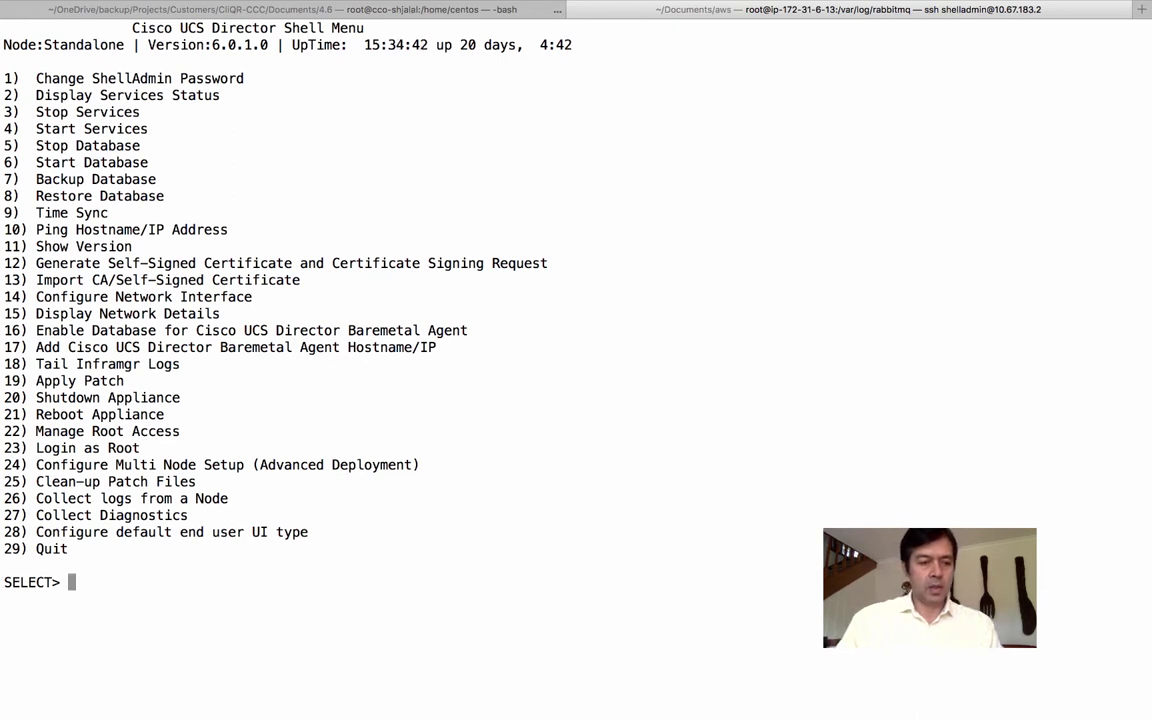
# Retry Login as Root with option 23, confirm with y, and submit the root password again
pyautogui.write('23')
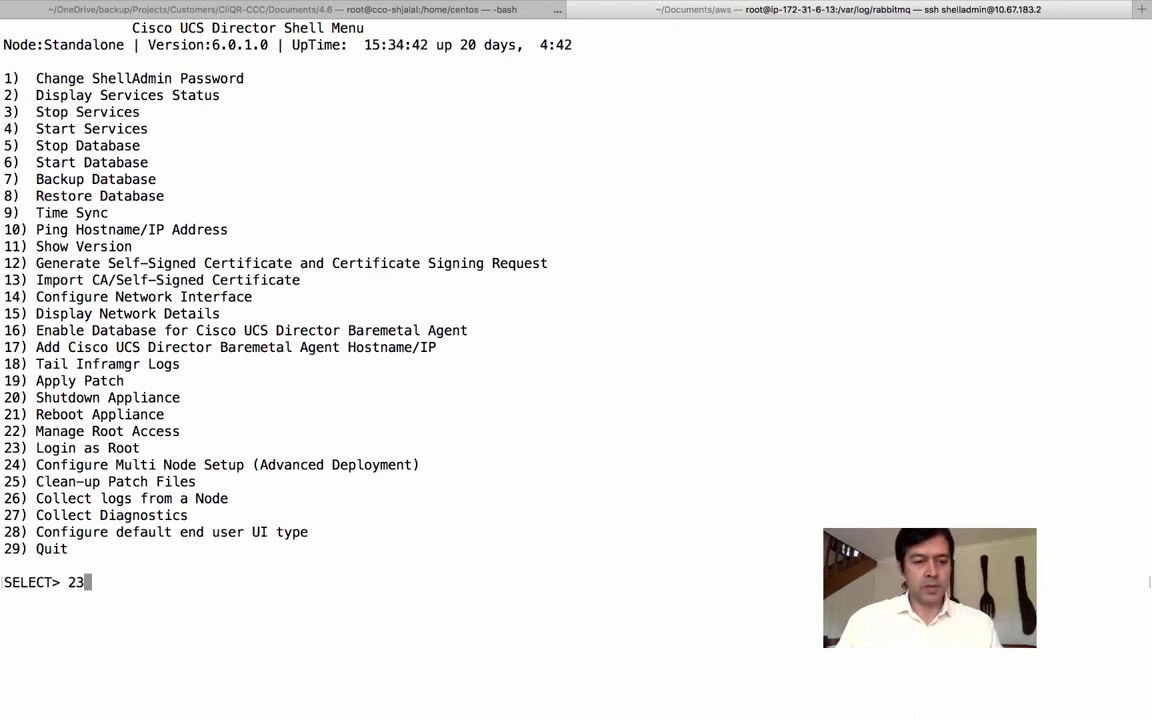
pyautogui.press('Return')
pyautogui.write('y')
pyautogui.press('Return')
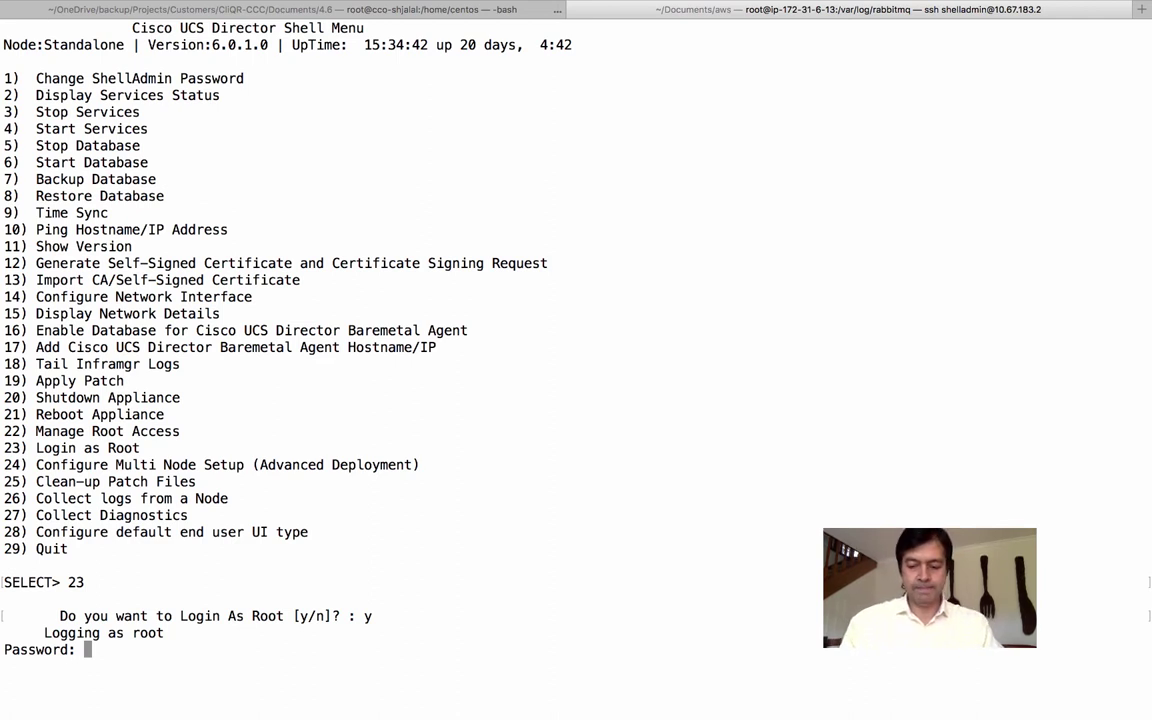
pyautogui.press('Return')
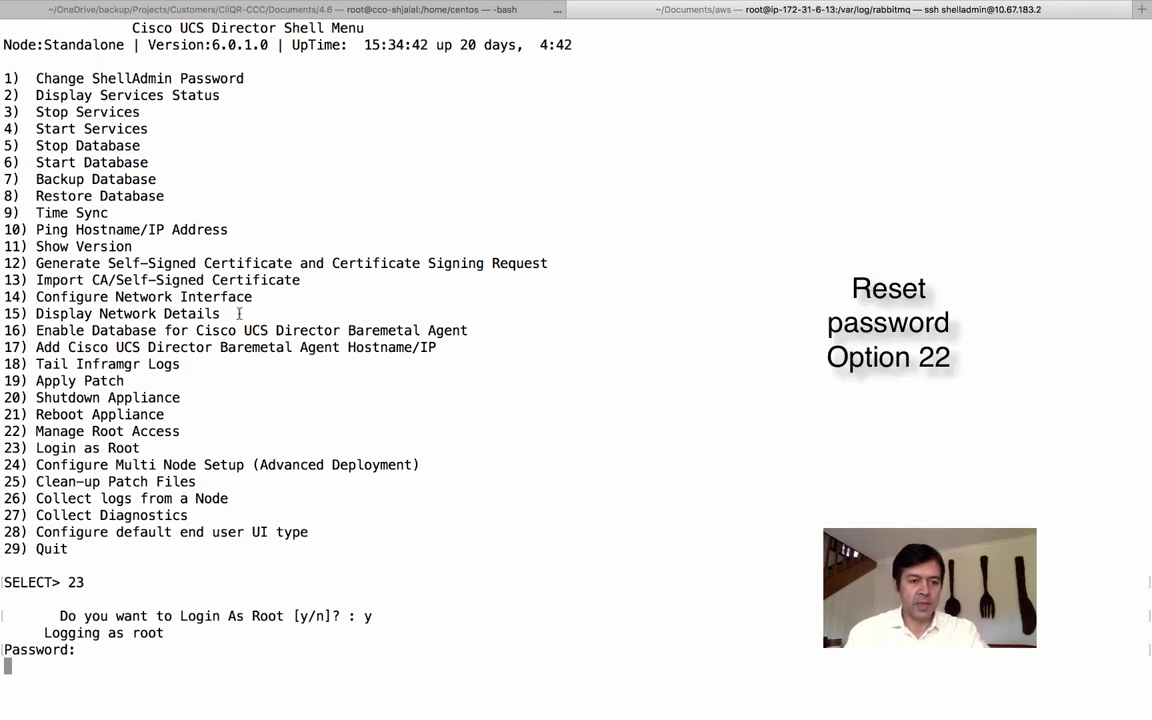
# Run ifconfig in the root session, which shows eth1 at 10.67.183.2, then go back to the shelladmin tab
pyautogui.moveTo(684, 9)
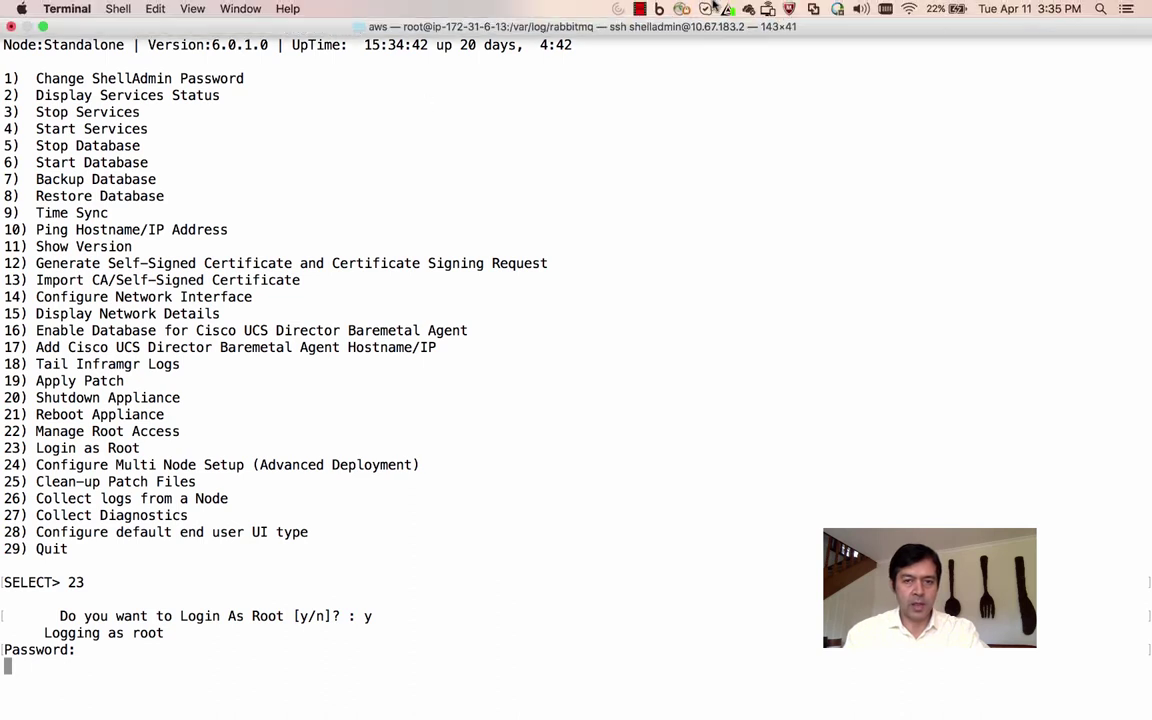
pyautogui.click(639, 9)
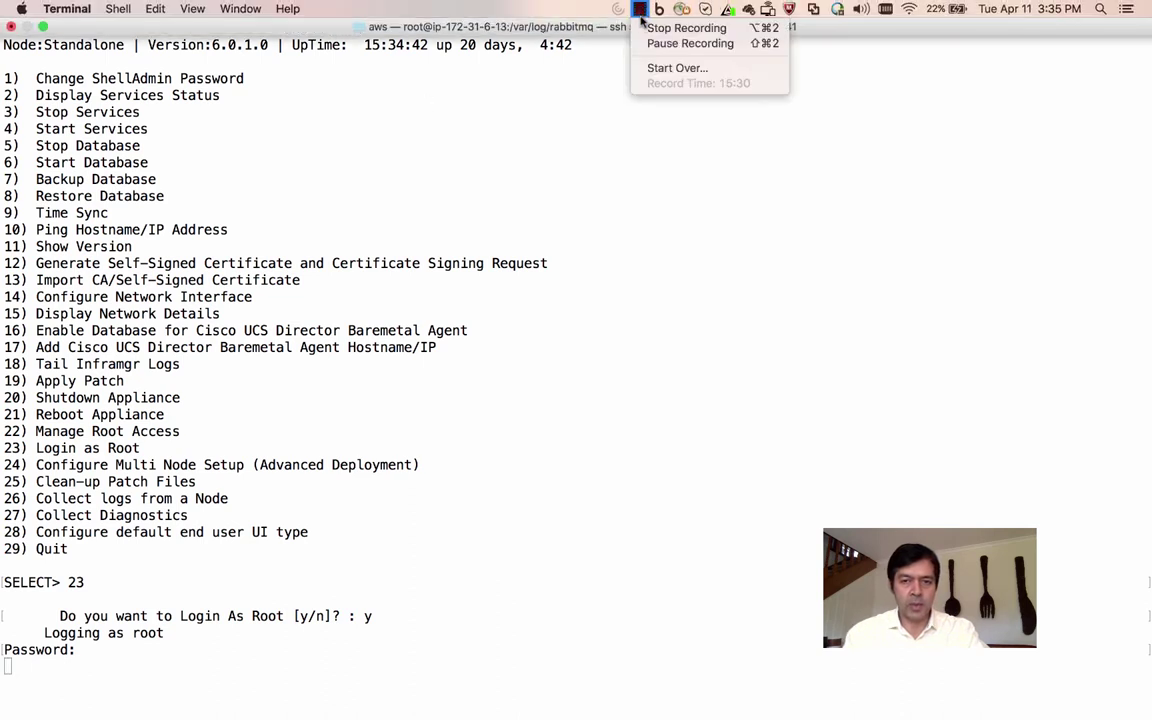
pyautogui.click(661, 44)
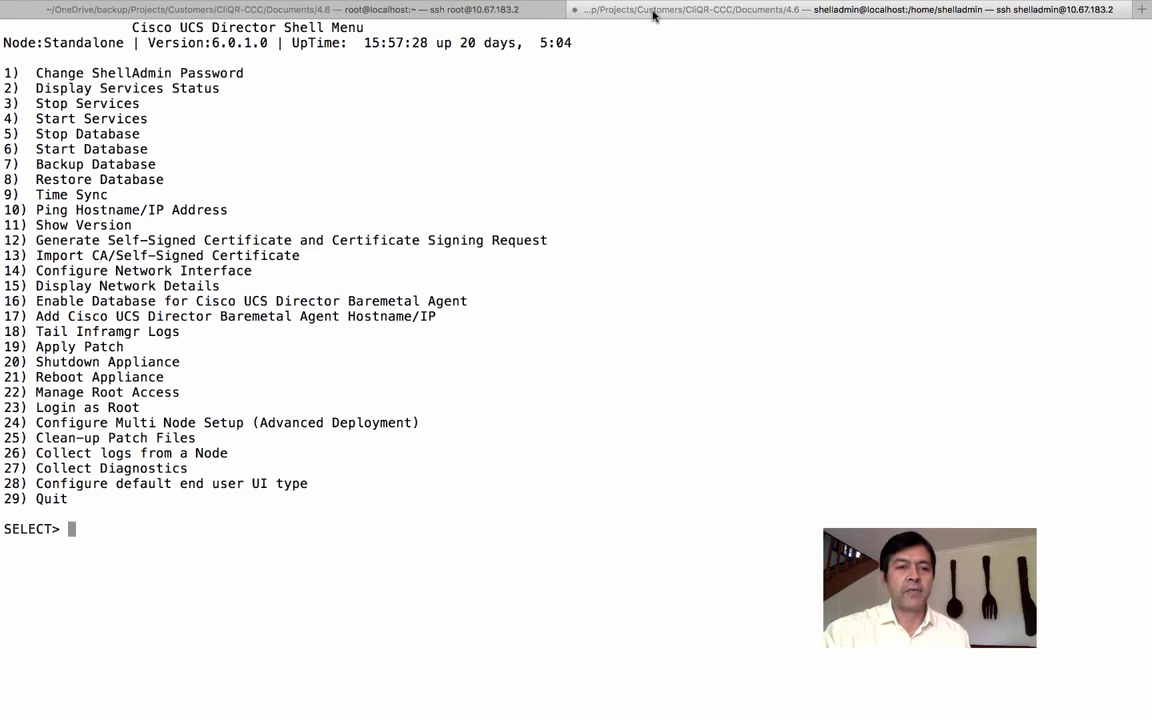
pyautogui.click(478, 14)
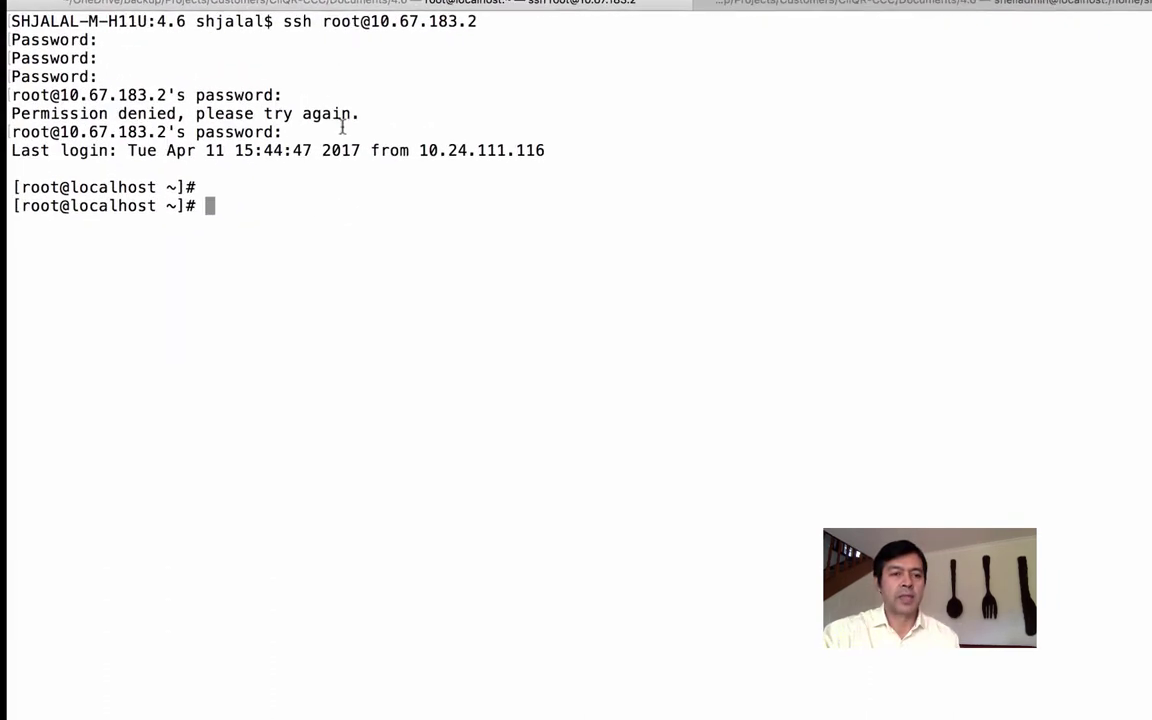
pyautogui.write('ifcon')
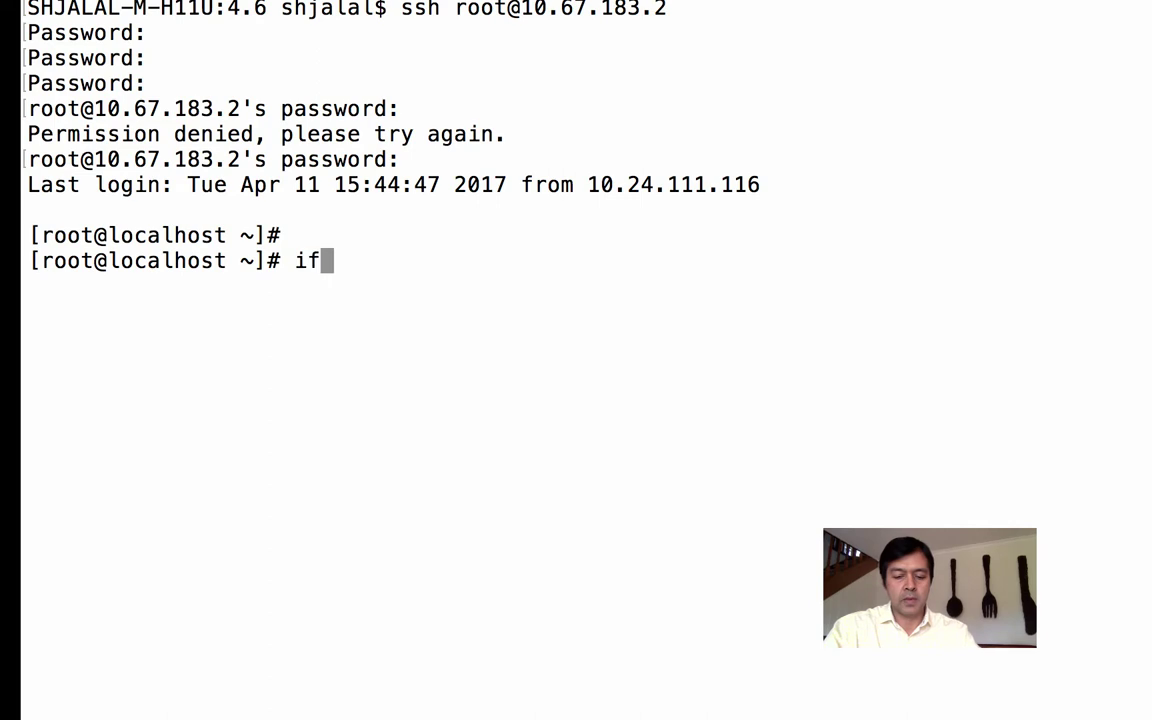
pyautogui.write('fig')
pyautogui.press('Return')
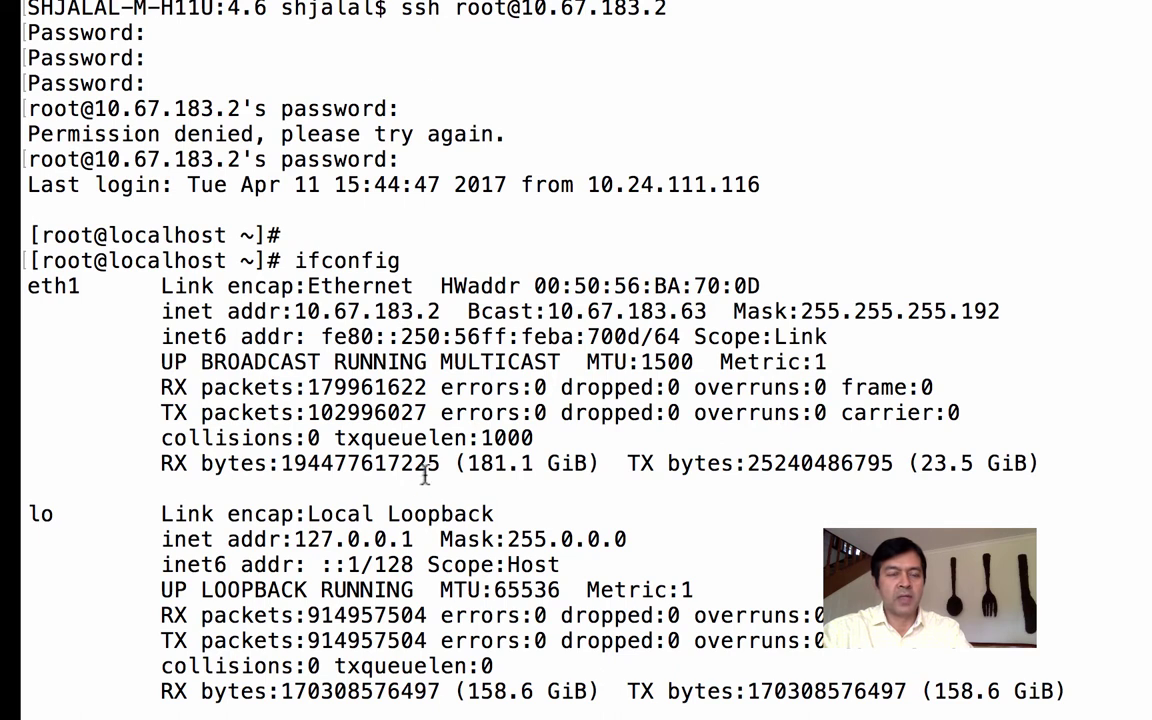
pyautogui.moveTo(1002, 12)
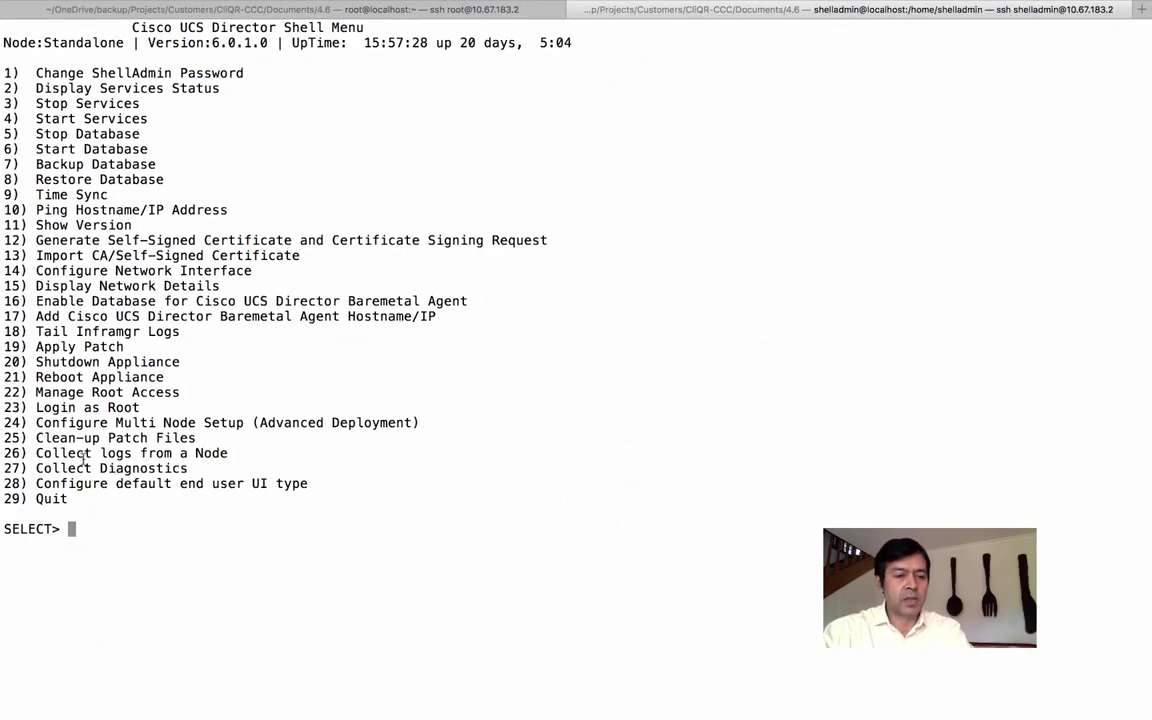
# Disable root access with option 22, answering d and confirming with y, then continue back to the shell menu
pyautogui.write('22')
pyautogui.press('Return')
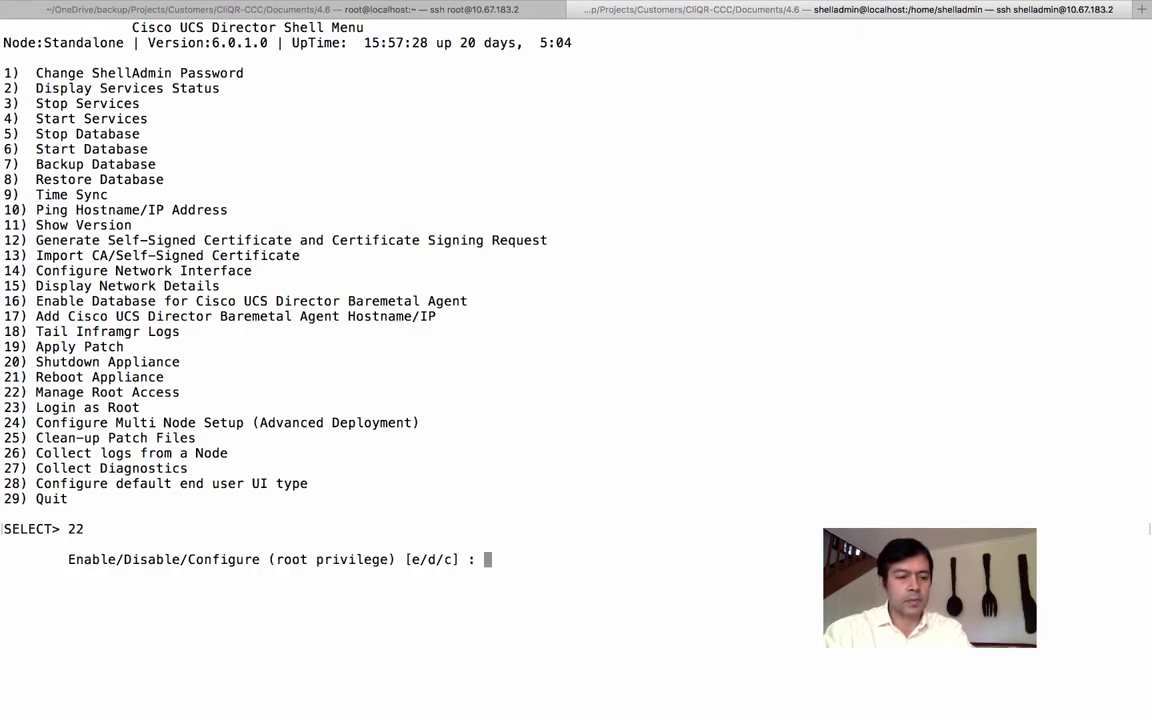
pyautogui.write('d')
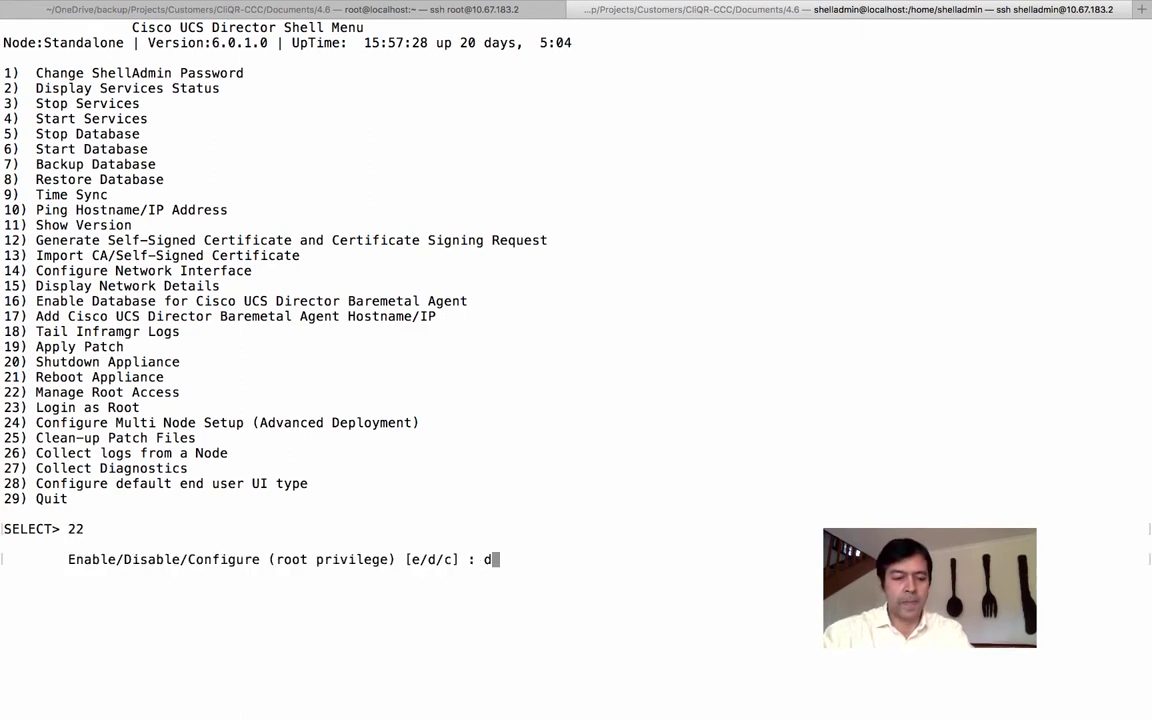
pyautogui.press('Return')
pyautogui.write('y')
pyautogui.press('Return')
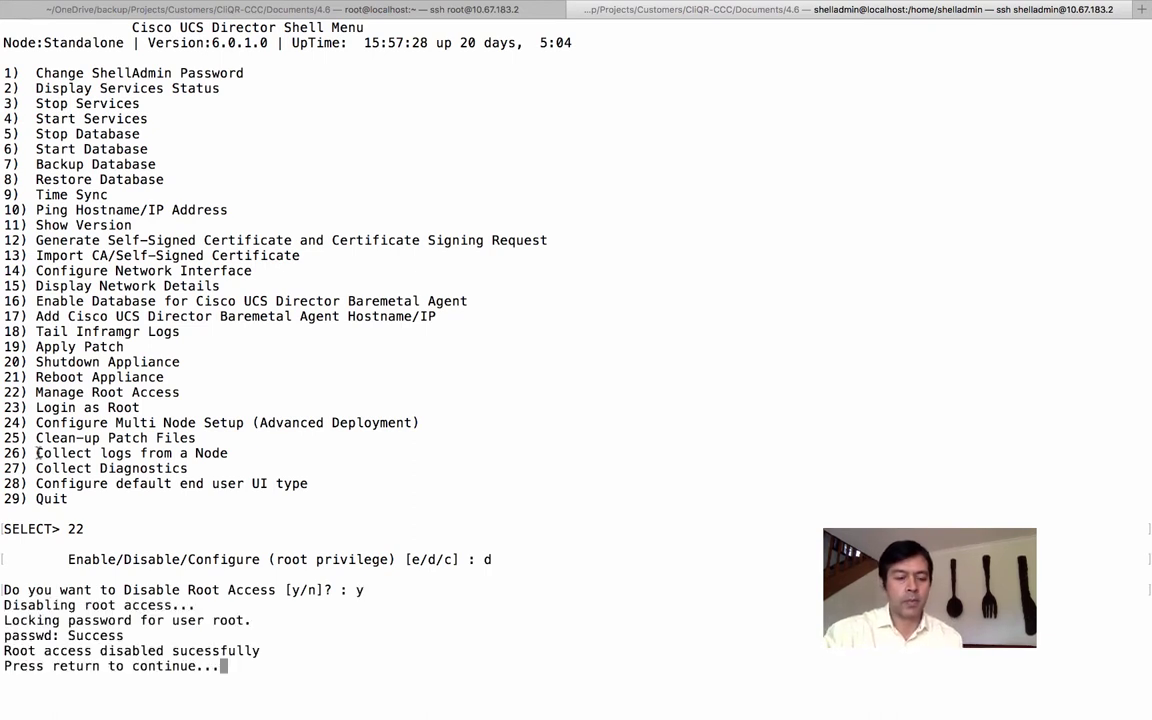
pyautogui.press('Return')
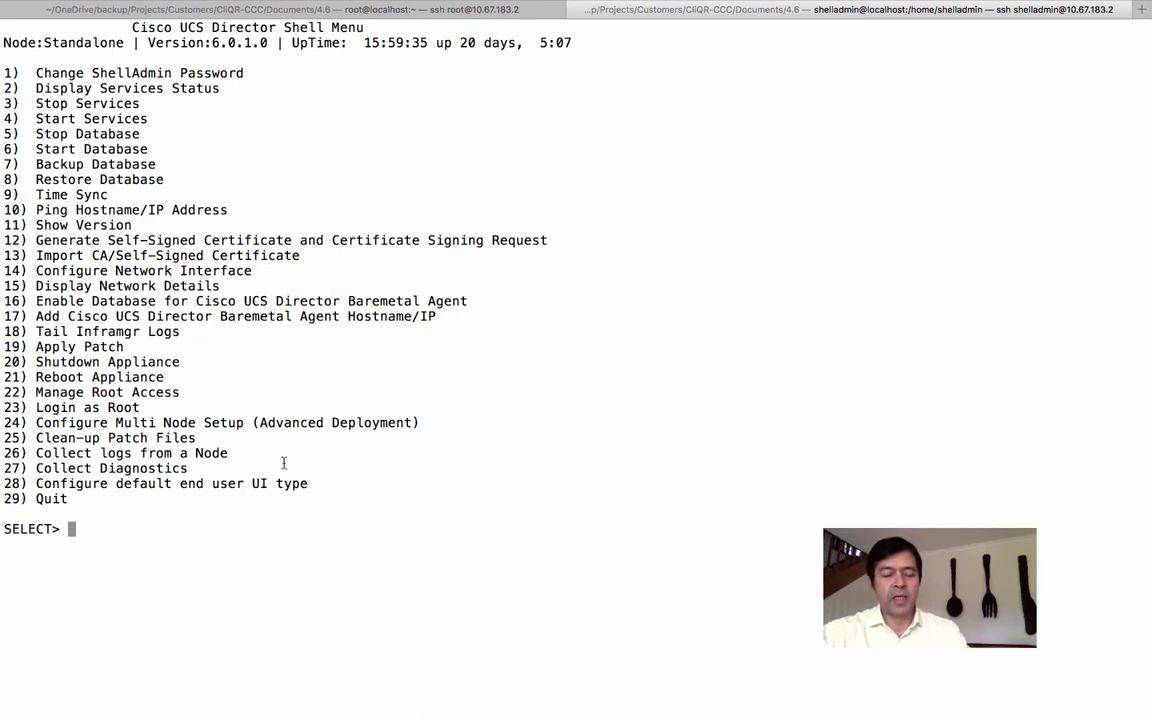
pyautogui.press('Escape')
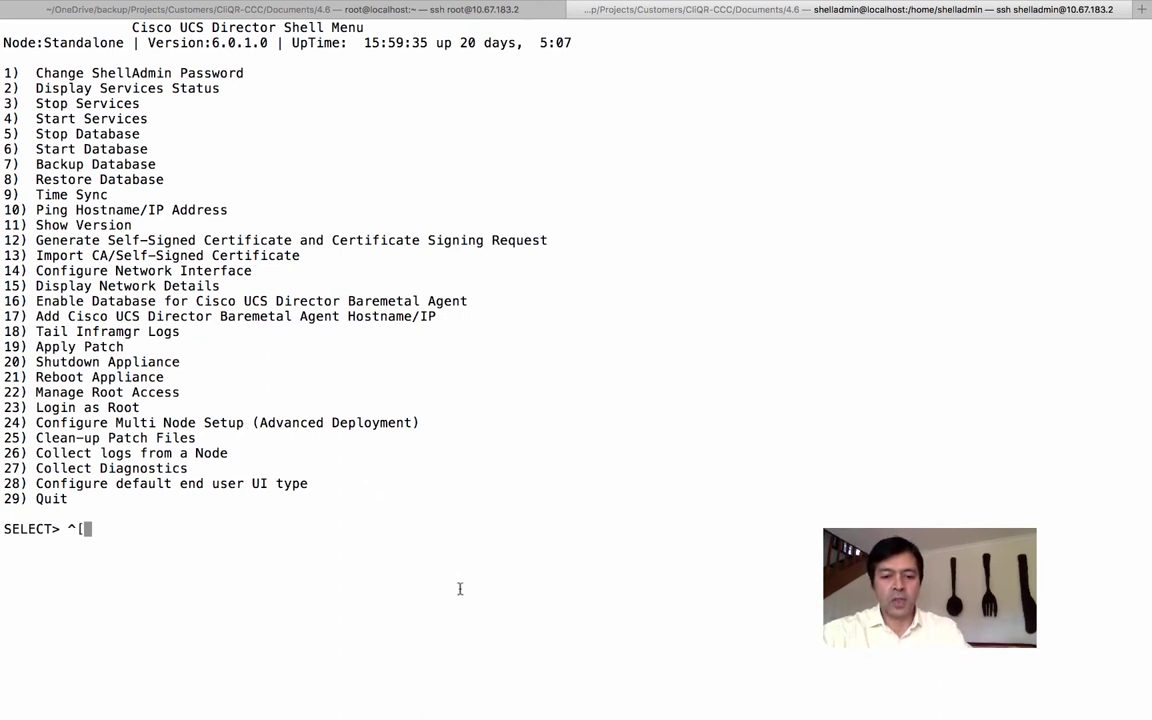
pyautogui.moveTo(565, 710)
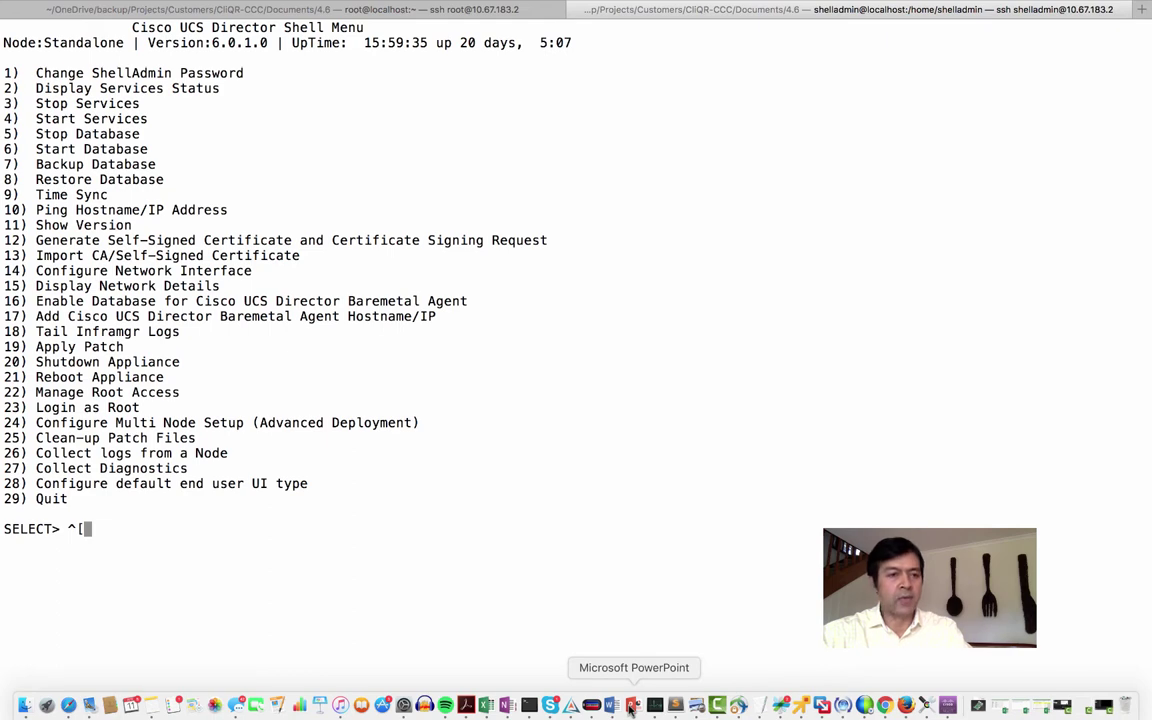
# Review slide 4, the Administration agenda with its System setup (Demo) items, then switch to Chrome
pyautogui.click(632, 706)
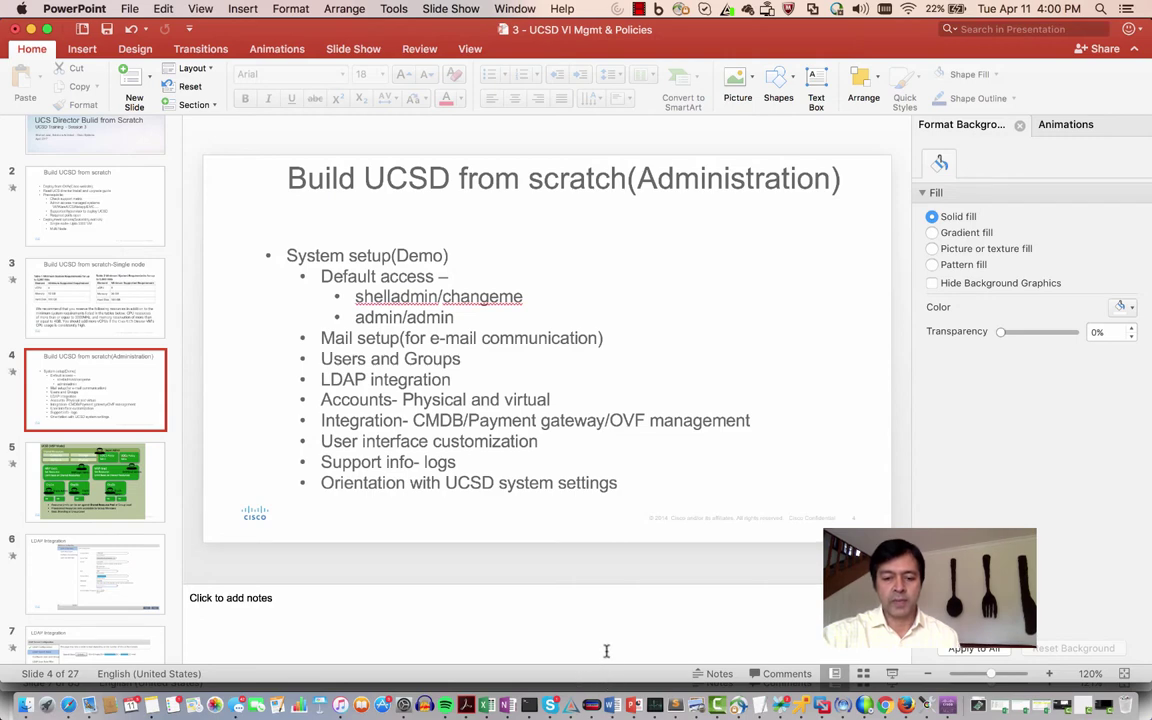
pyautogui.click(885, 705)
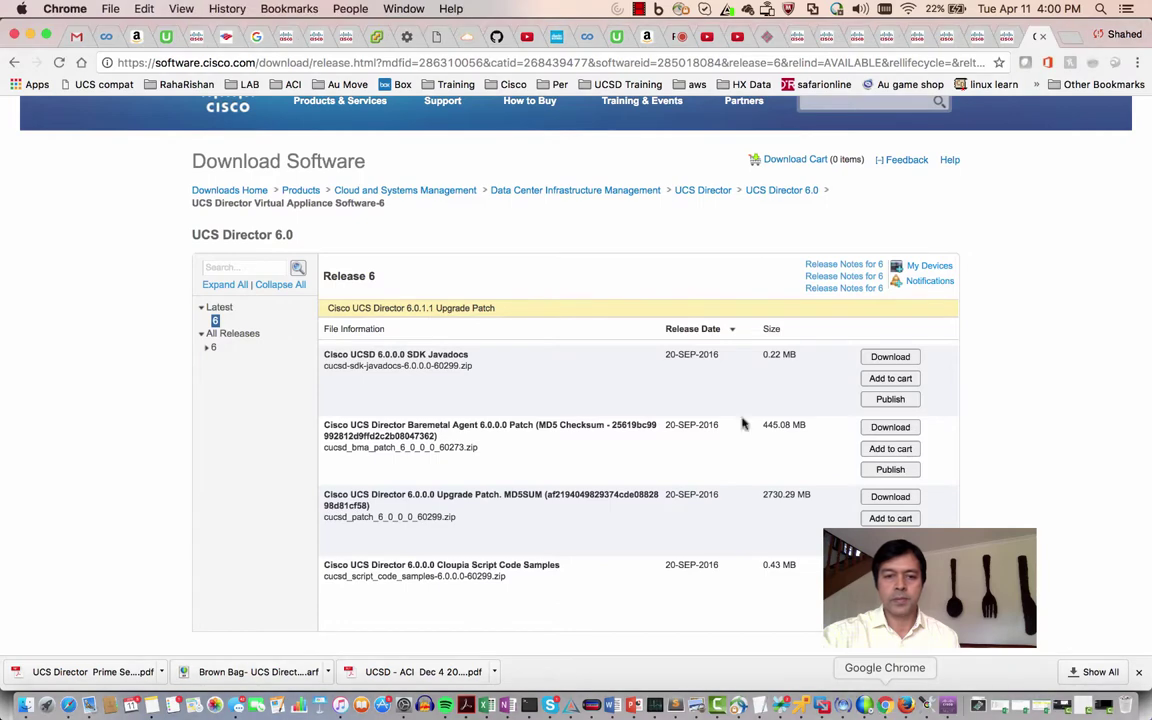
# Open the UCS Director Compatibility Matrix Release 6.0 tab, then the UCS Director console tab
pyautogui.click(826, 38)
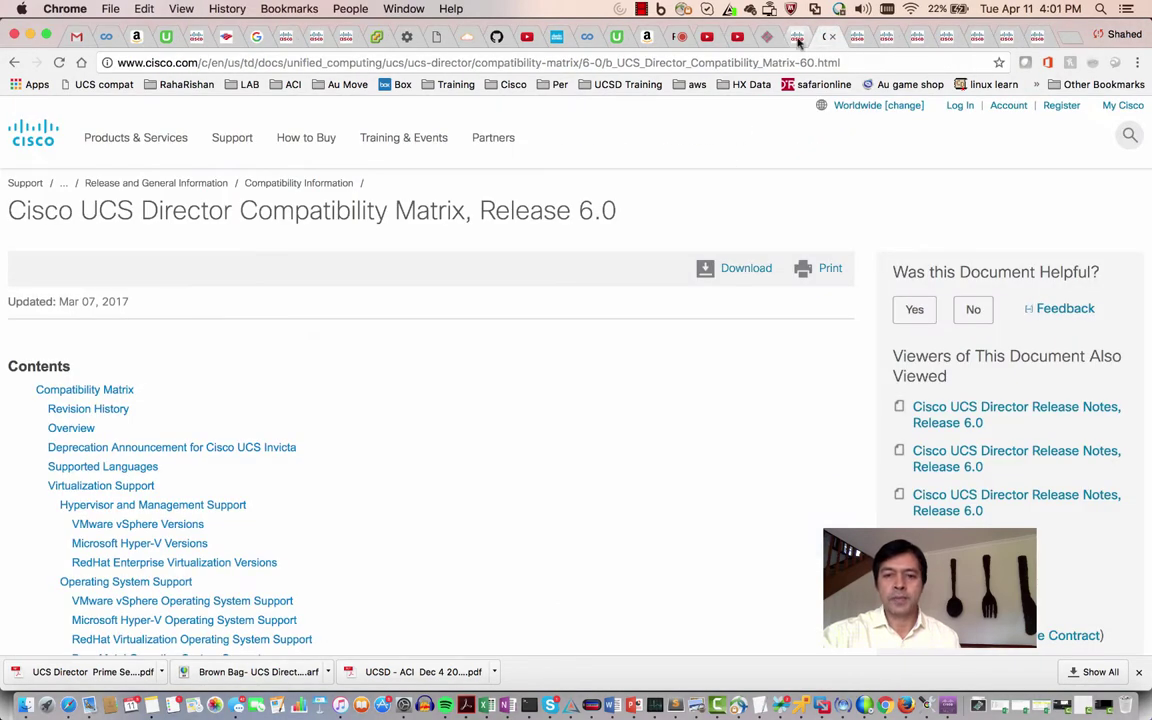
pyautogui.click(797, 37)
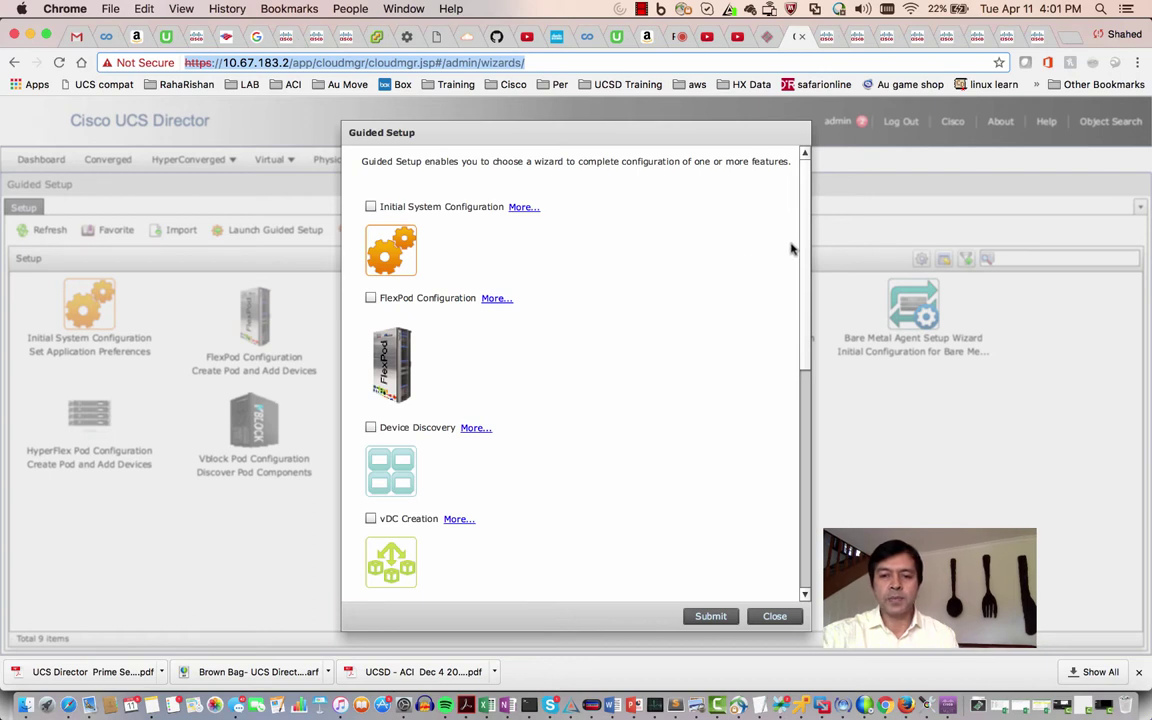
# Read the FlexPod Configuration wizard description, then select that wizard and submit it
pyautogui.moveTo(802, 238); pyautogui.dragTo(800, 268)
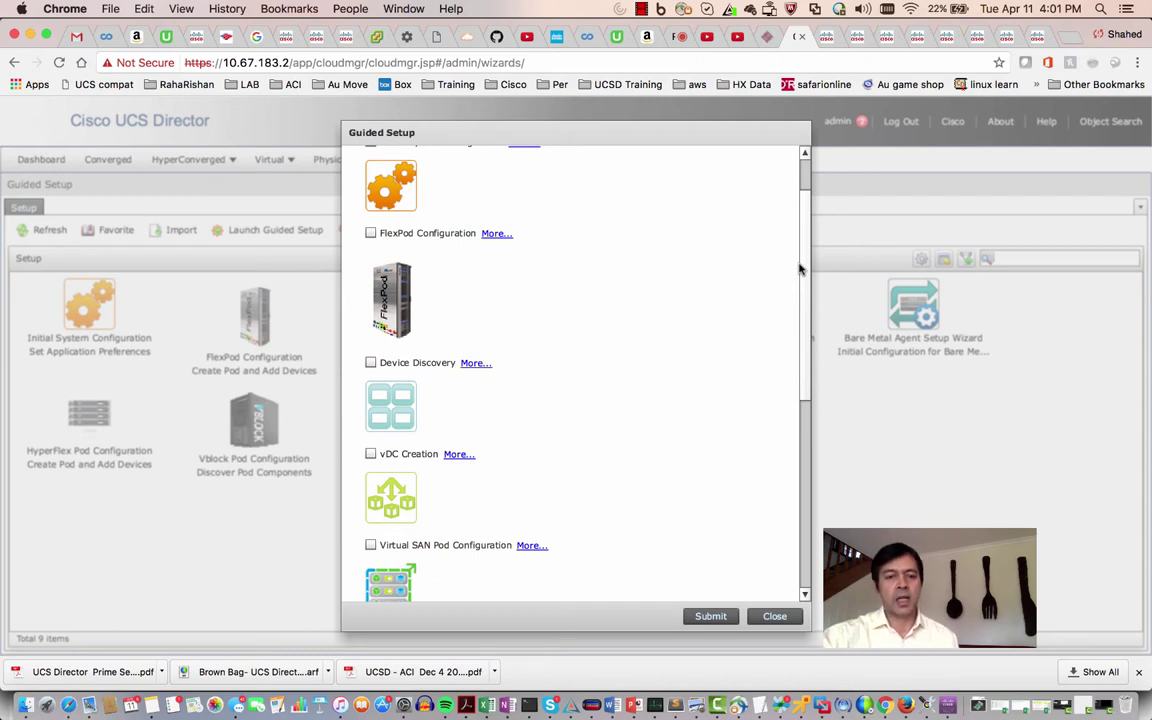
pyautogui.click(497, 233)
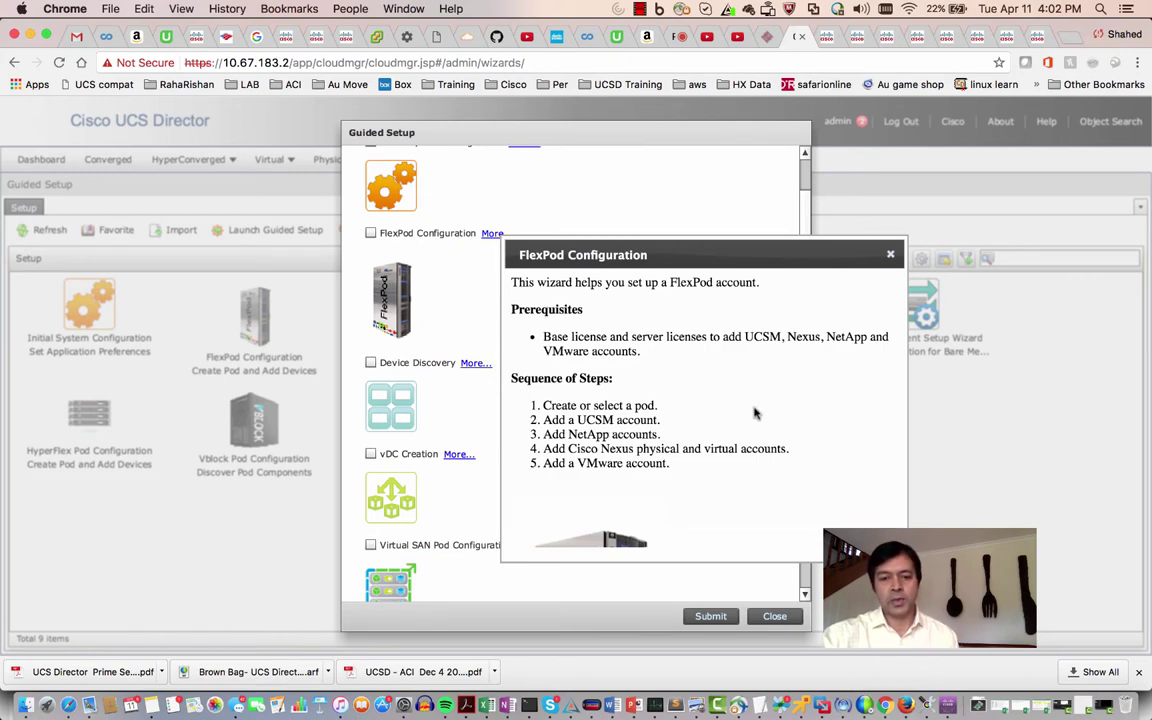
pyautogui.click(890, 257)
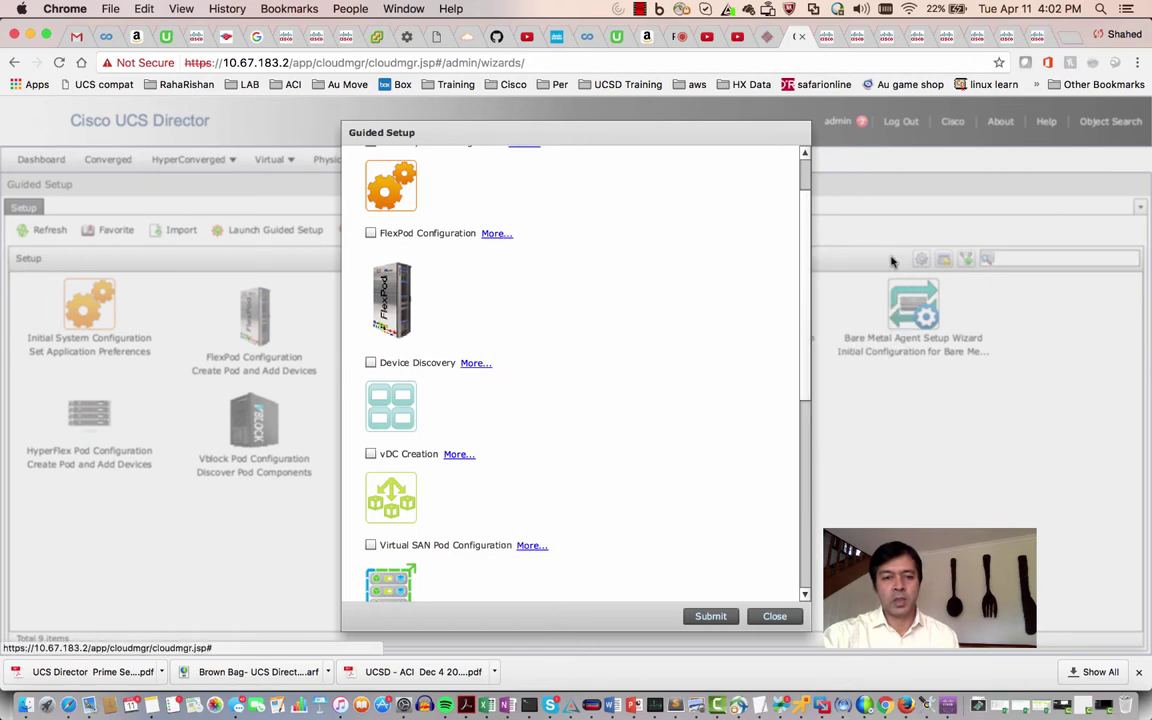
pyautogui.click(370, 234)
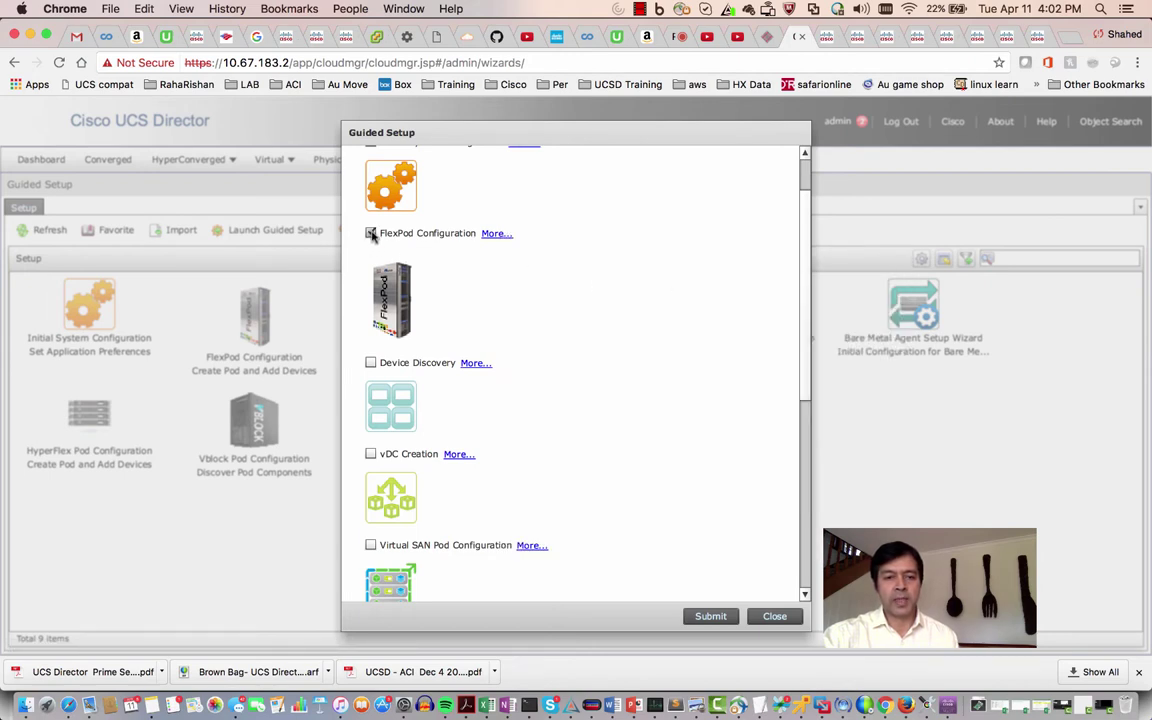
pyautogui.click(711, 615)
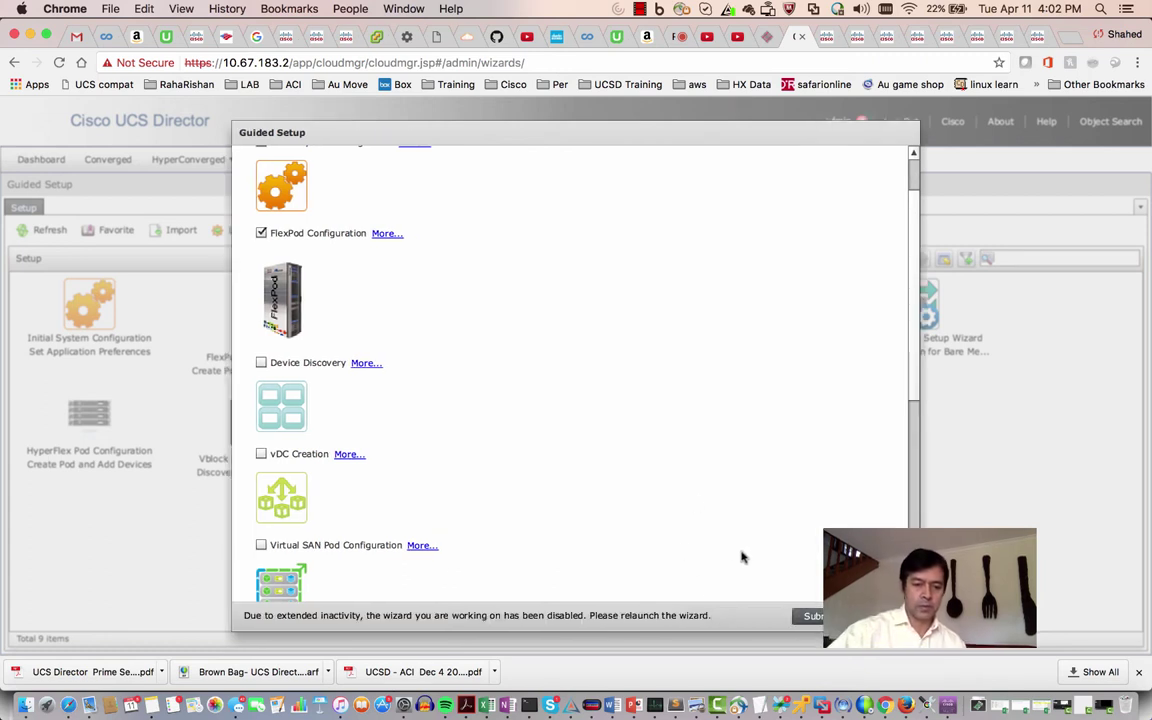
# Close the selection window, reselect FlexPod Configuration and submit to load its Create Pod and Add Devices task
pyautogui.click(813, 615)
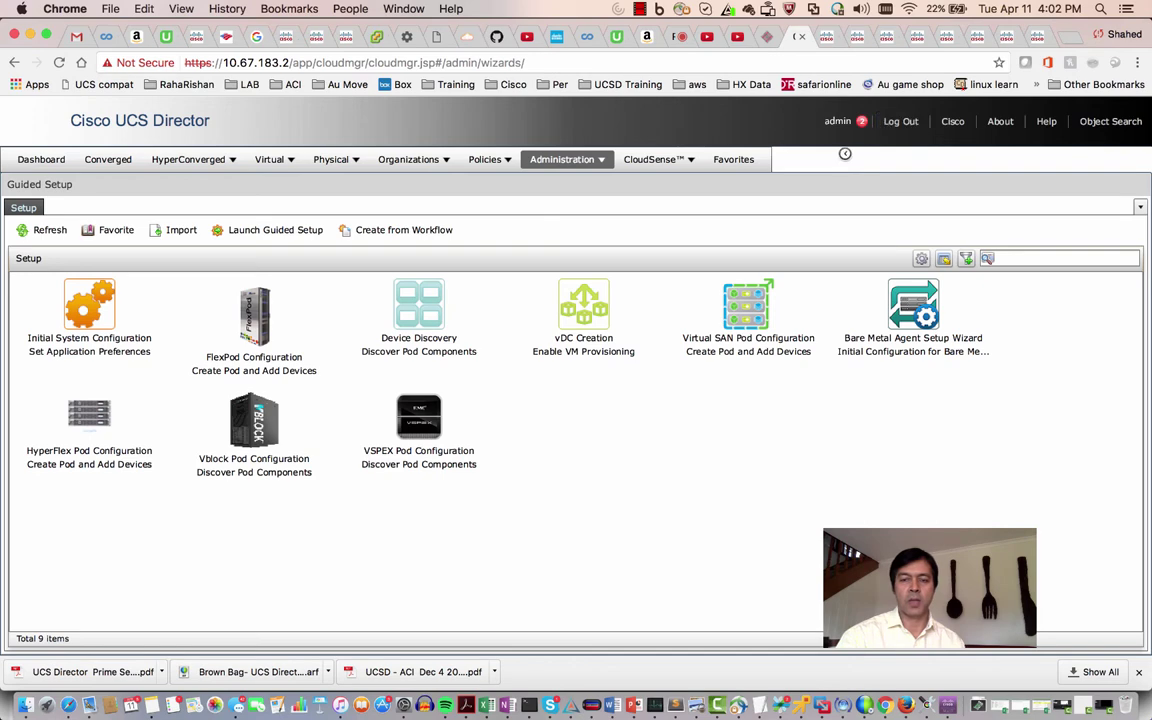
pyautogui.click(640, 9)
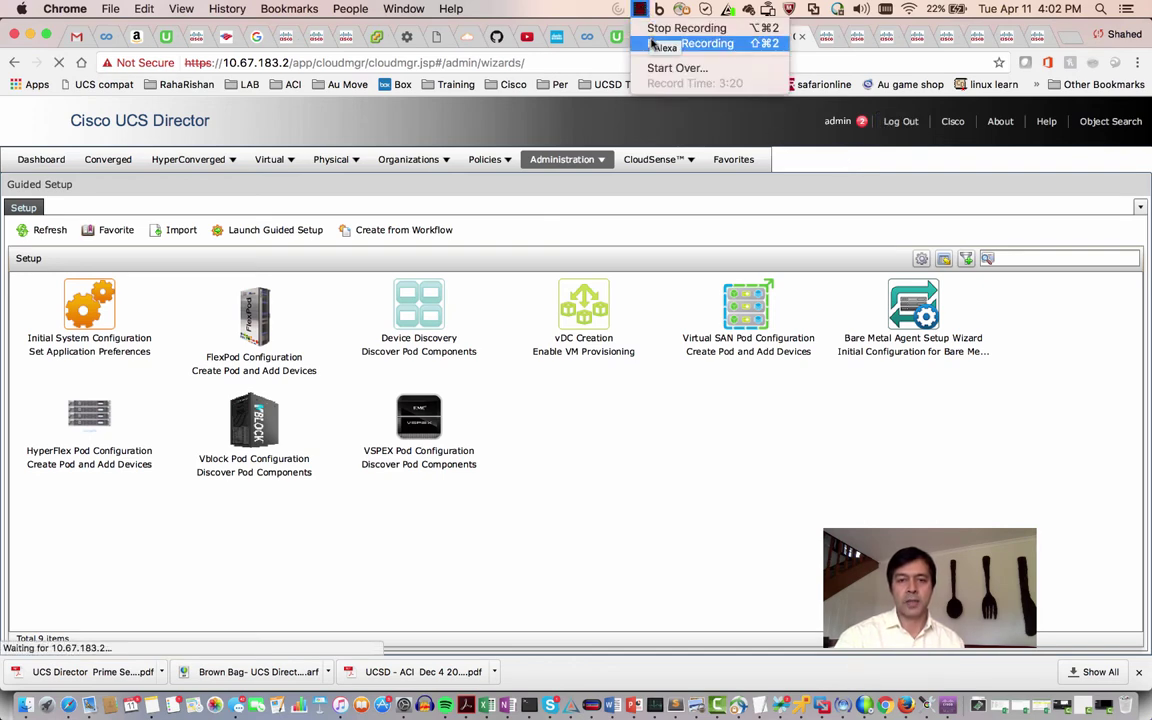
pyautogui.click(665, 43)
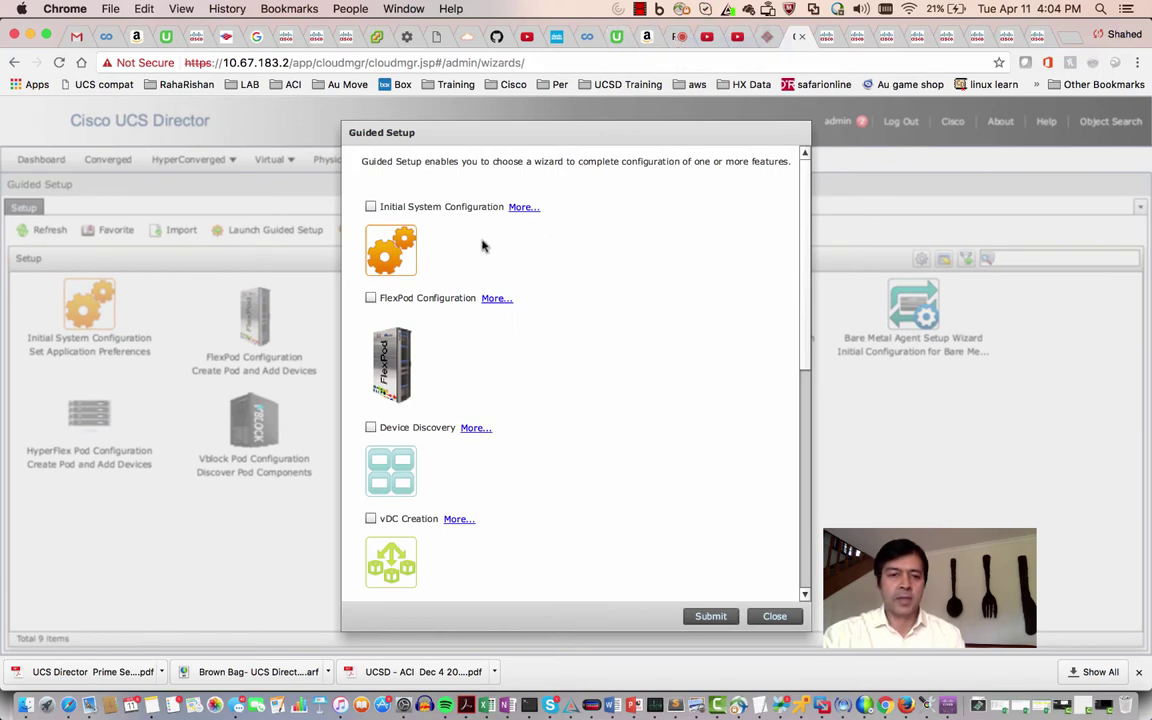
pyautogui.click(370, 298)
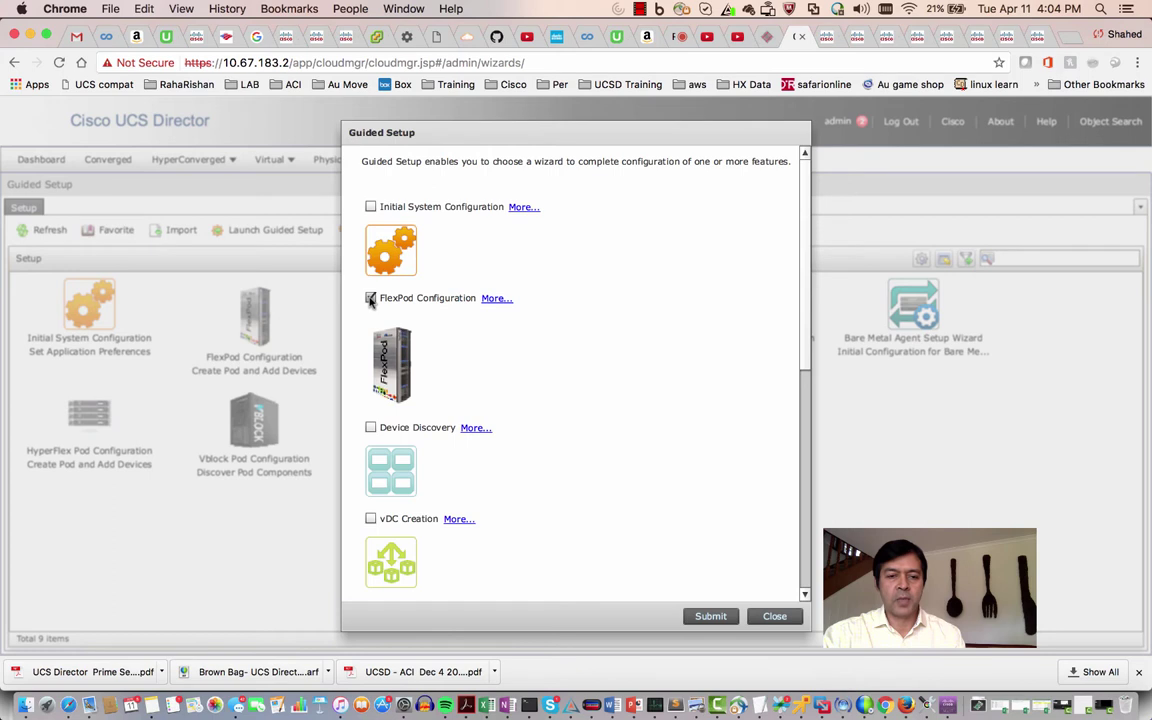
pyautogui.click(704, 616)
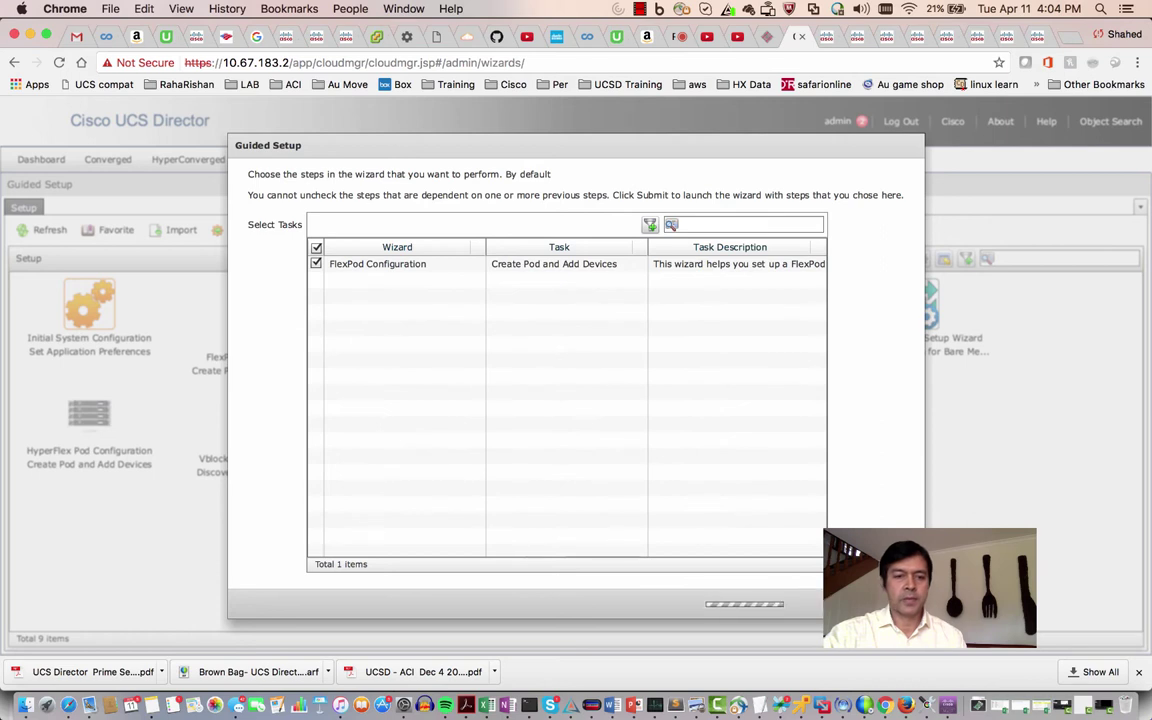
# Launch the FlexPod Custom Wizard and view its five-step Overview, from pod creation to VMware account
pyautogui.click(815, 603)
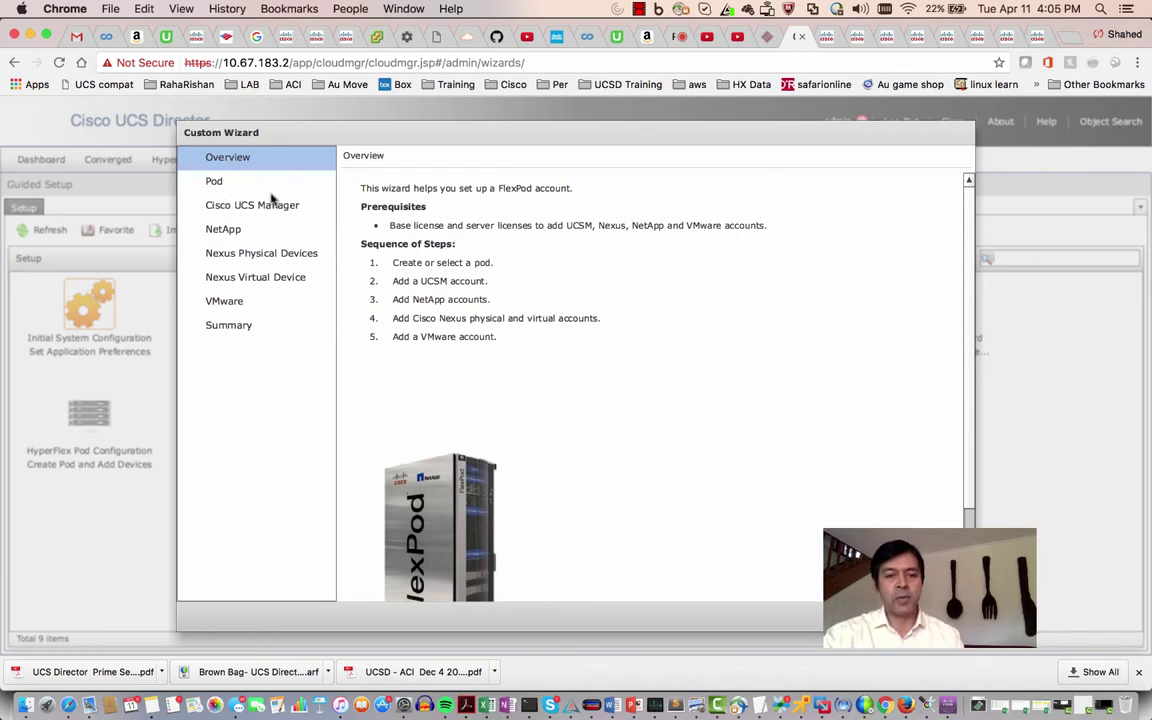
# Advance to the Pod step, check the pod list without choosing one, and close the wizard
pyautogui.click(858, 616)
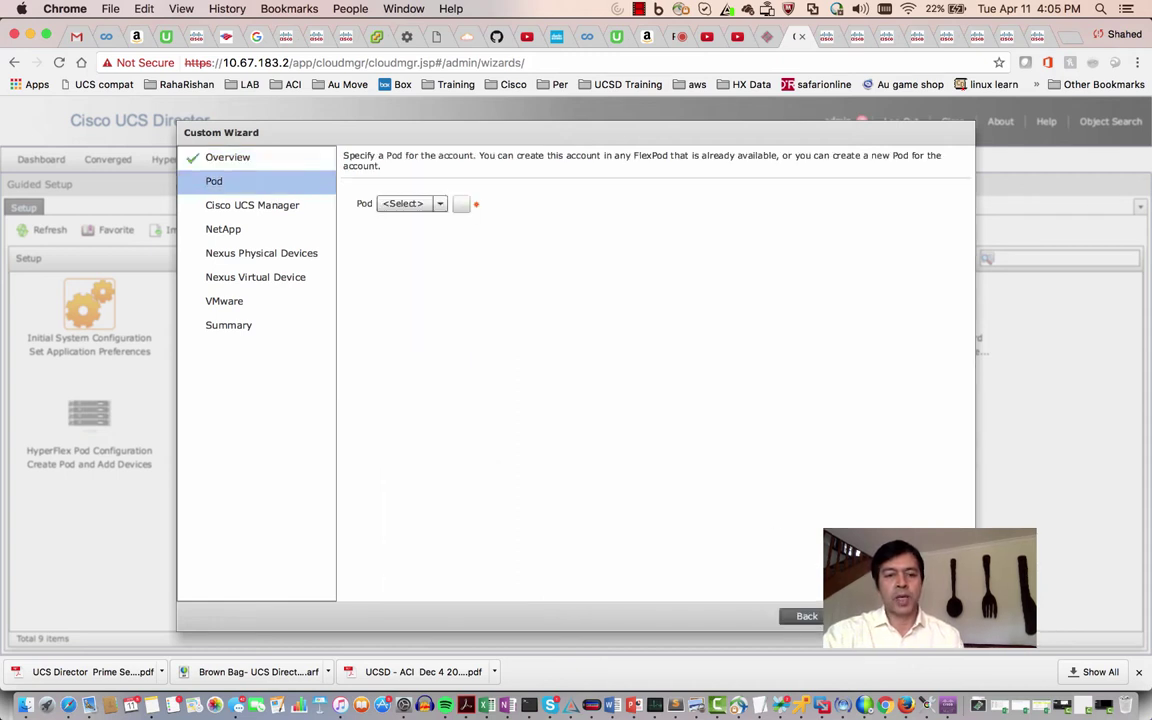
pyautogui.click(432, 205)
pyautogui.click(540, 244)
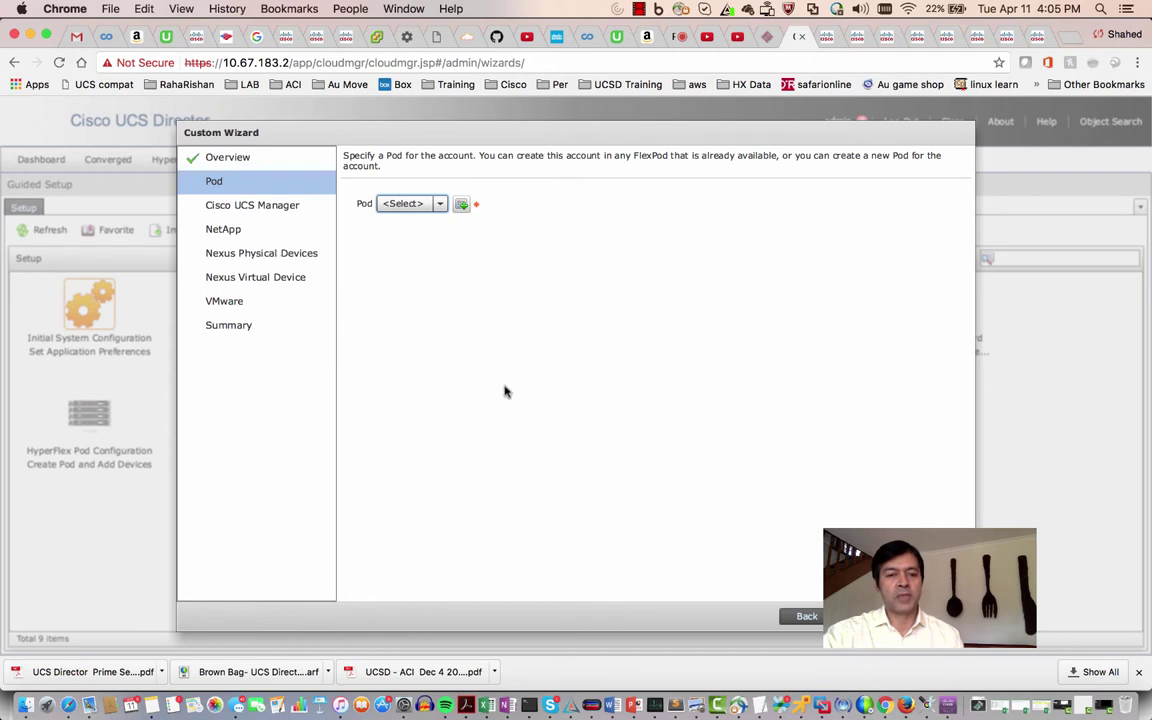
pyautogui.click(945, 616)
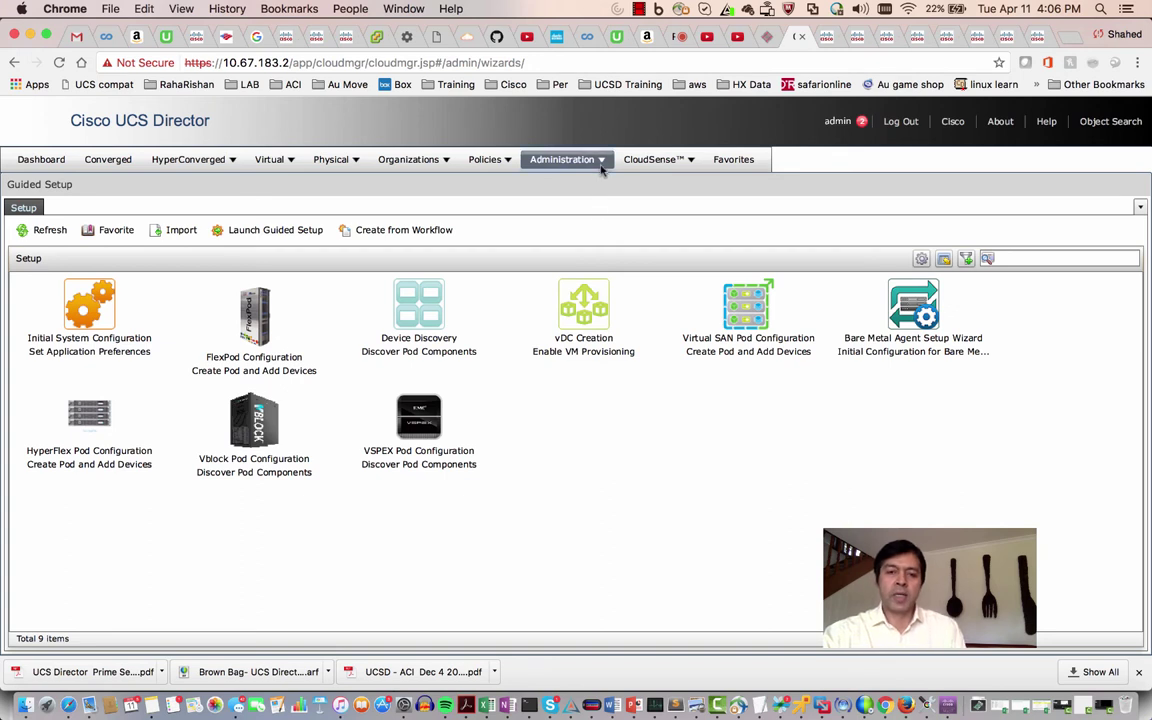
# Go to Administration > License to see the License Keys list with the internal PAK entry
pyautogui.moveTo(601, 166)
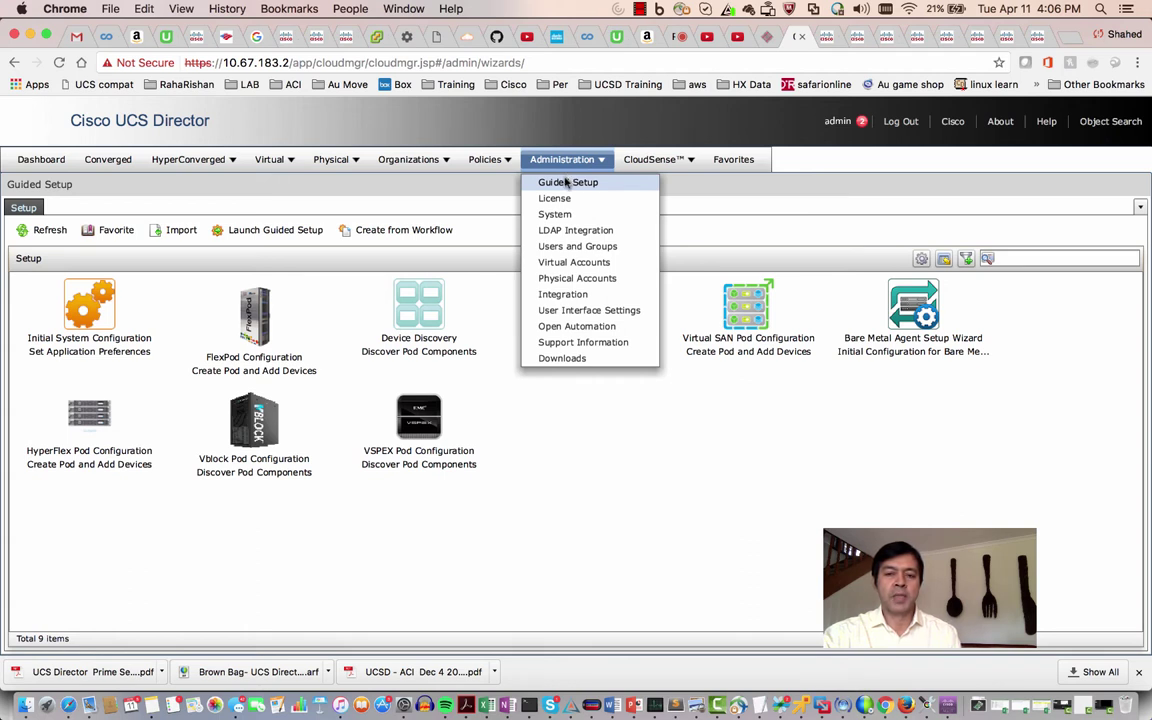
pyautogui.click(566, 183)
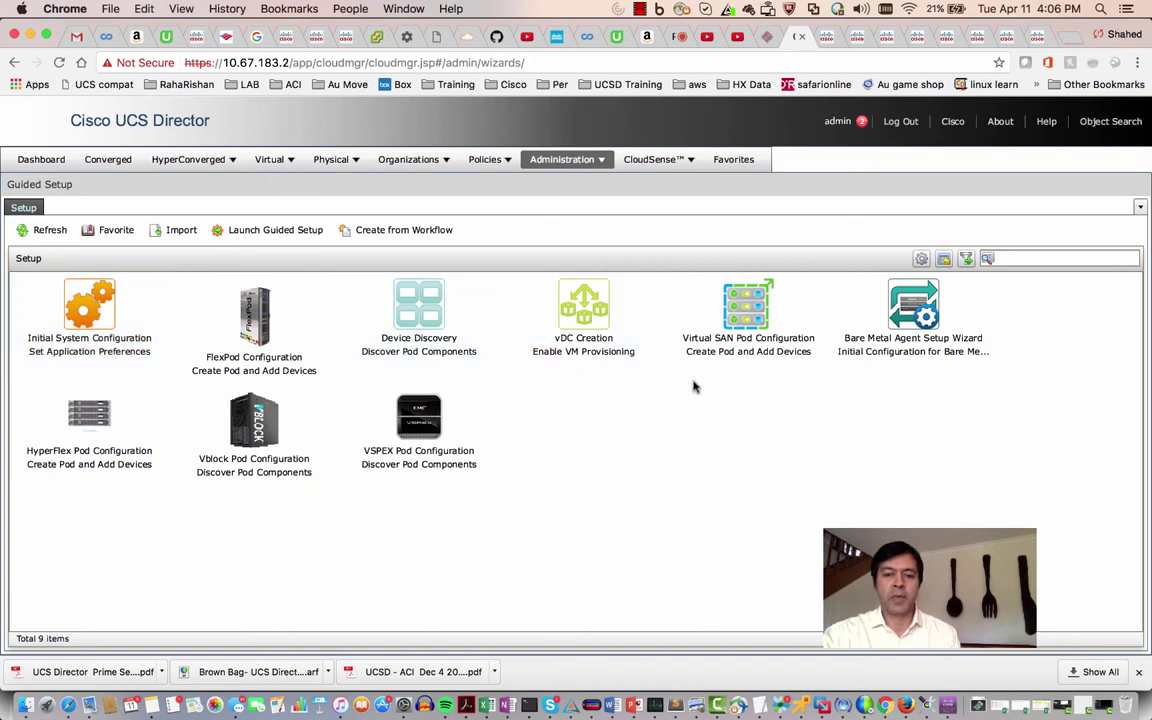
pyautogui.click(607, 163)
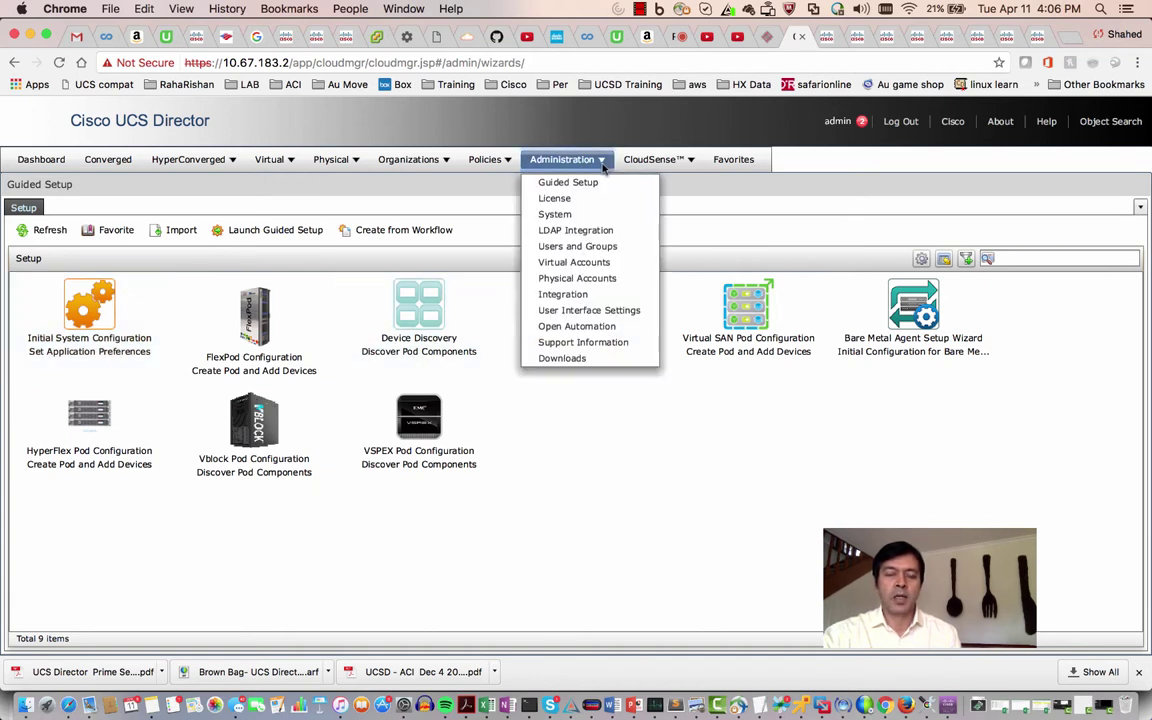
pyautogui.click(577, 199)
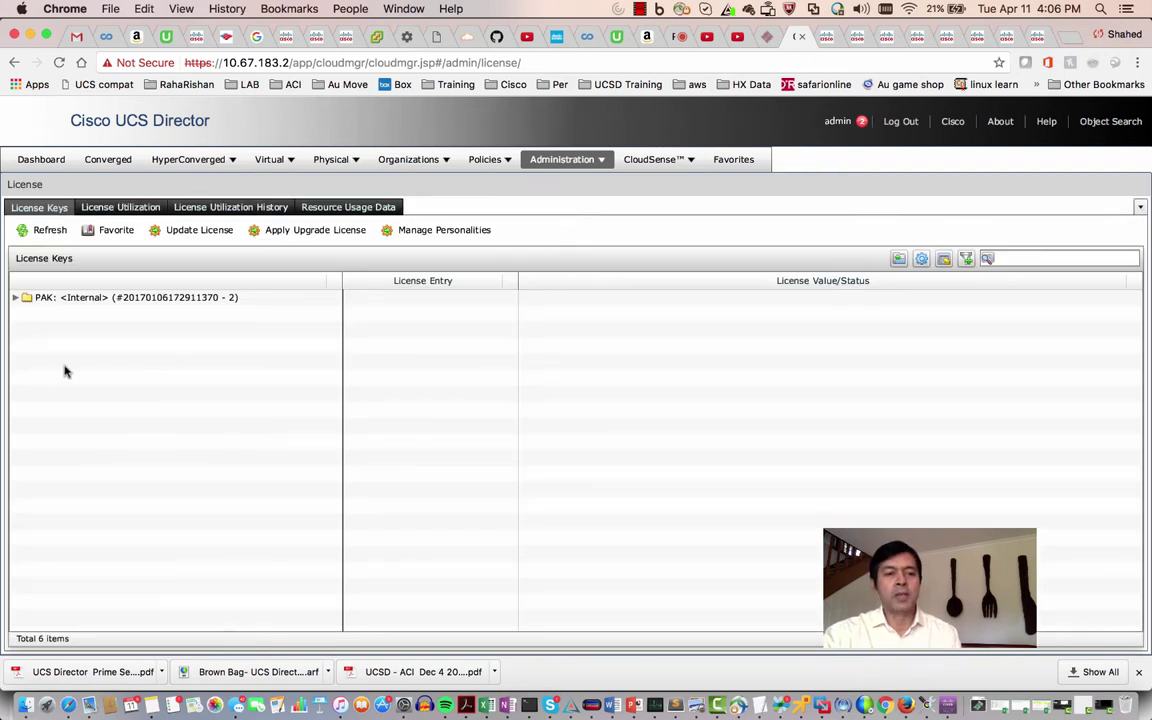
# Expand the internal PAK license and review its CUIC entries, expiring March 31, 2019
pyautogui.click(14, 304)
pyautogui.click(14, 299)
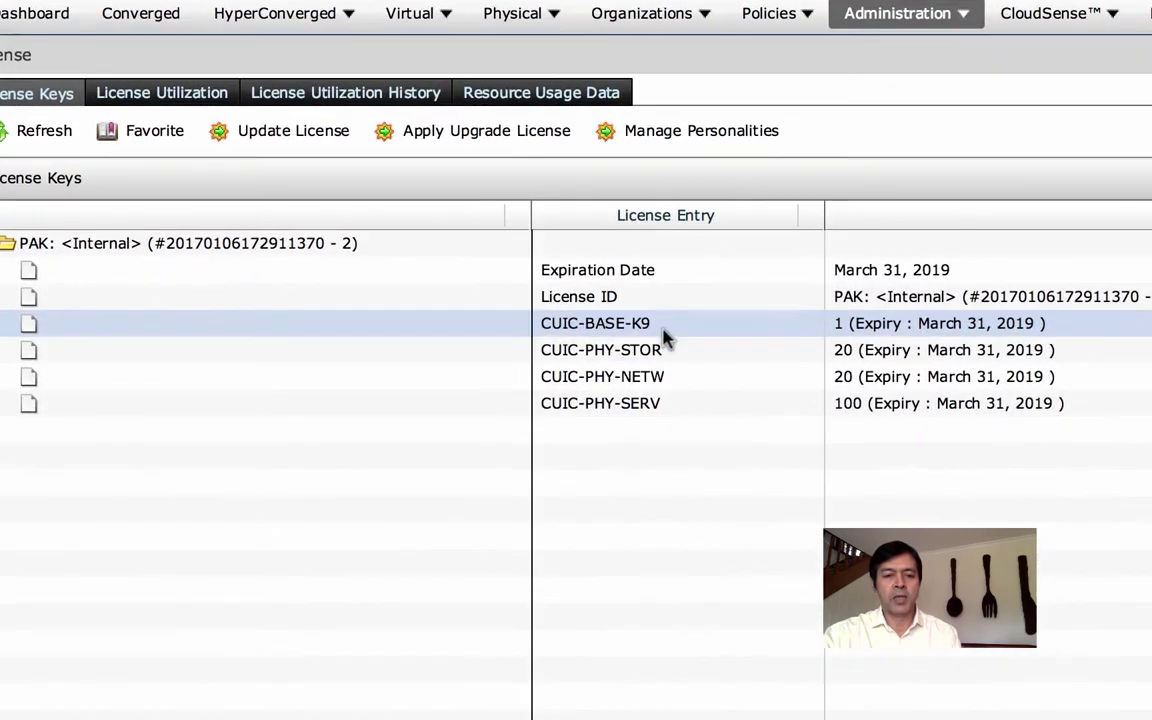
pyautogui.click(421, 346)
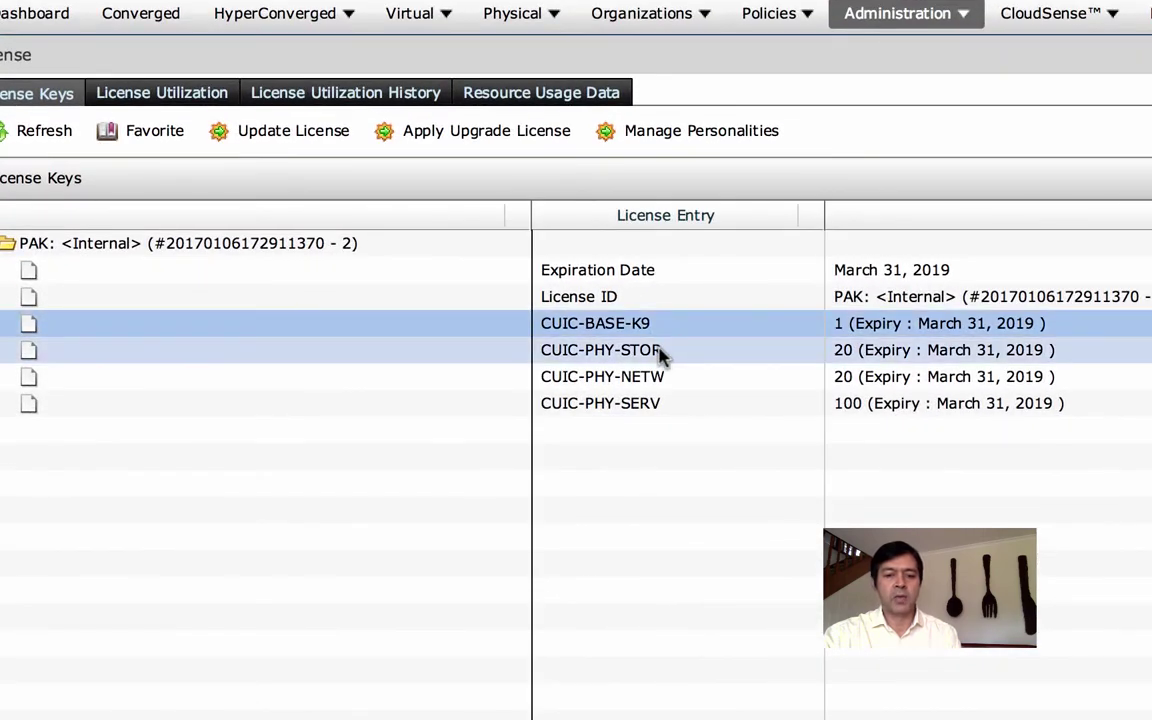
pyautogui.click(660, 355)
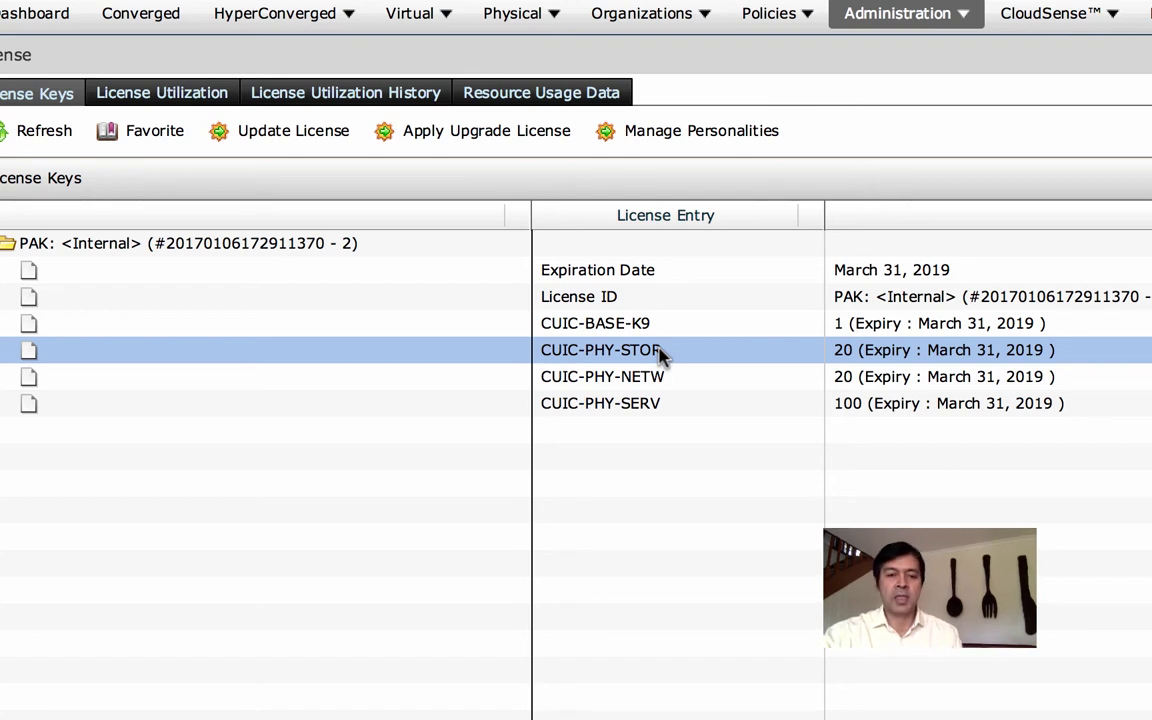
pyautogui.click(964, 13)
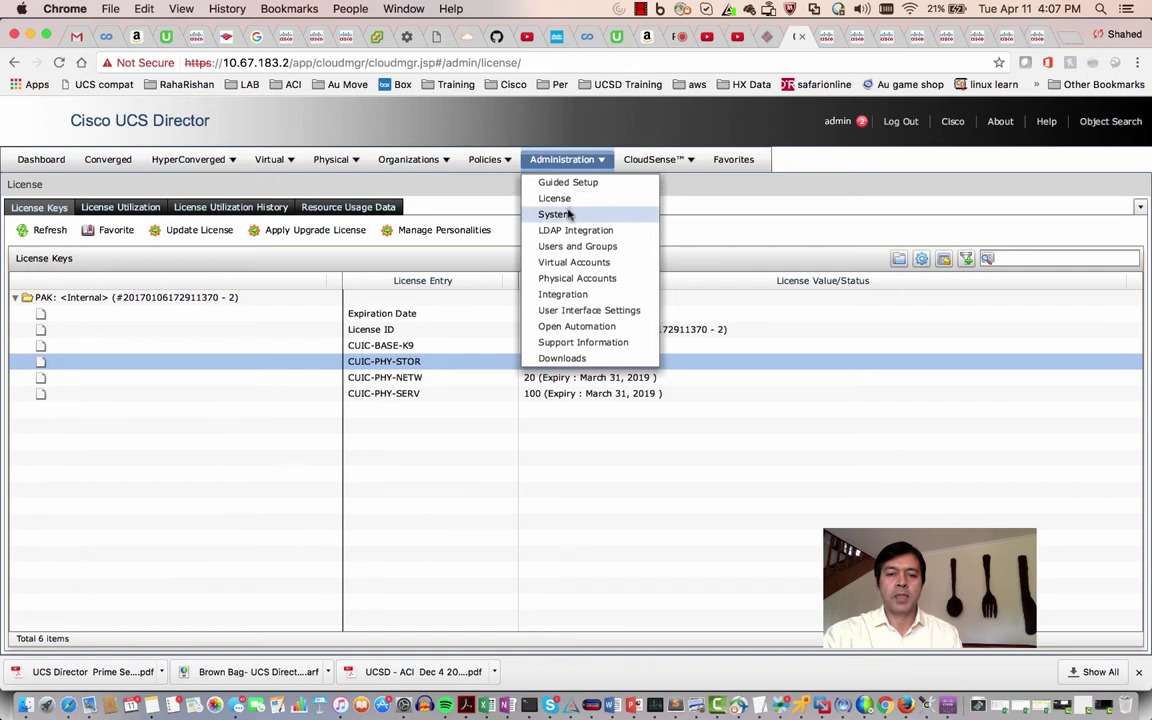
# Open Administration > System and review Mail Setup: SMTP server mail.cisco.com, port 25
pyautogui.click(568, 215)
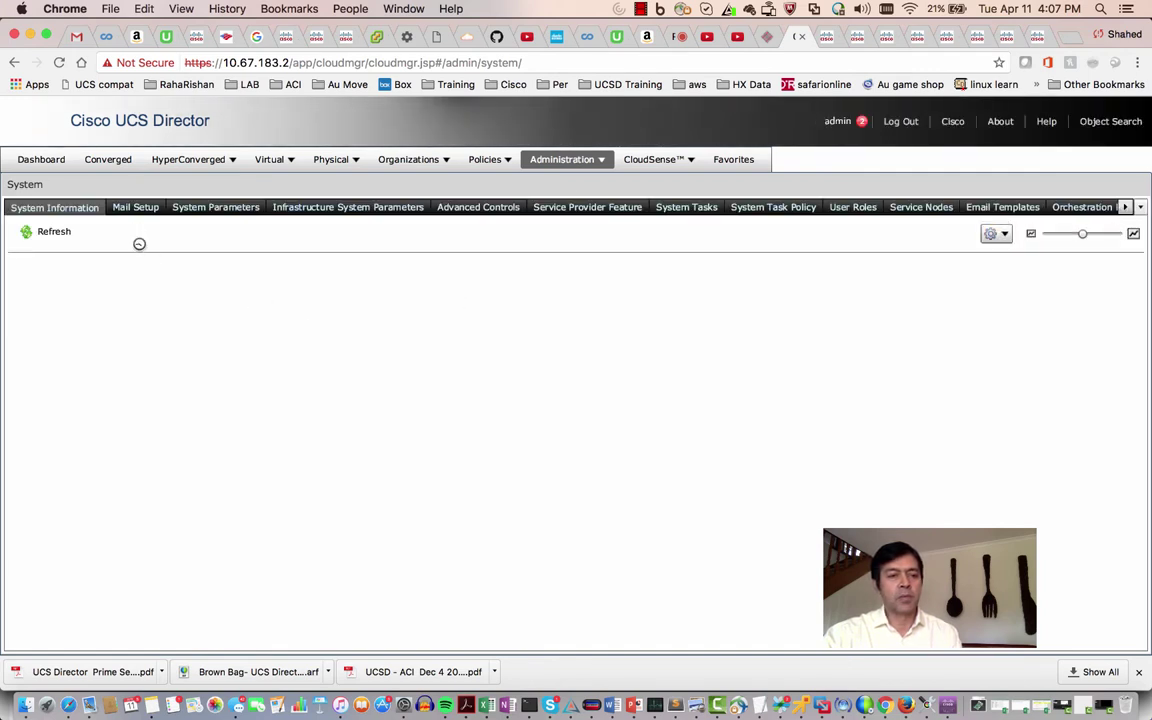
pyautogui.click(137, 208)
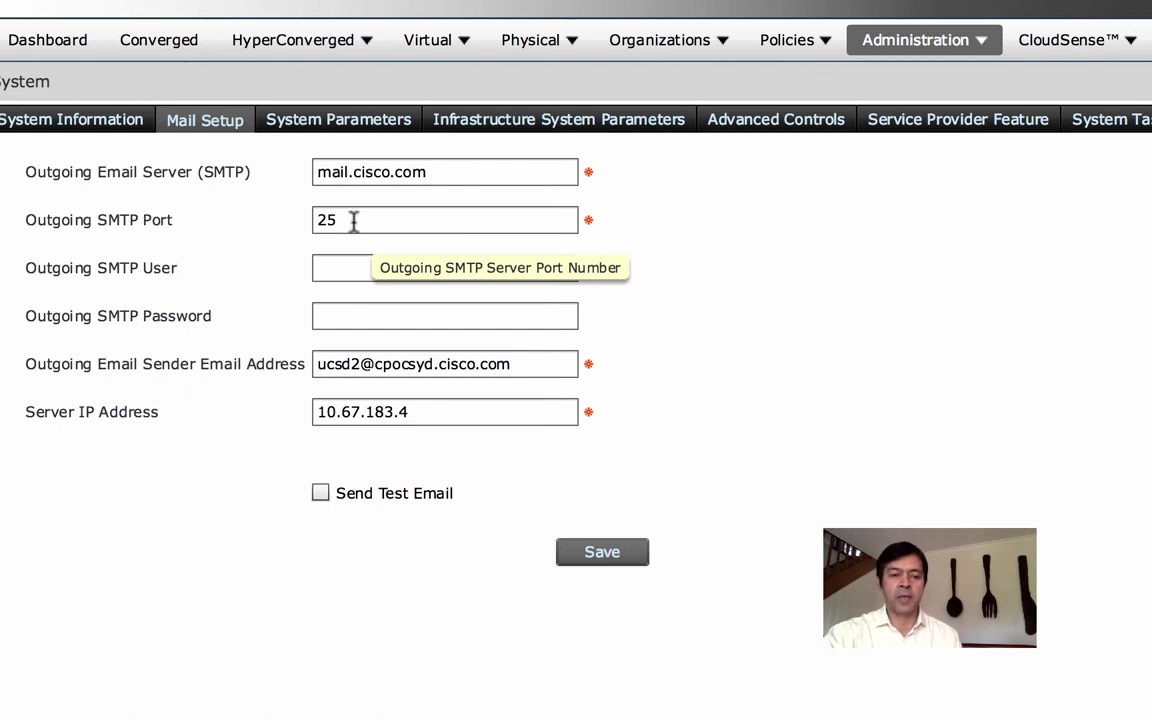
# Review System Parameters and Infrastructure System Parameters (30-day trend data), then go to Advanced Controls
pyautogui.click(370, 128)
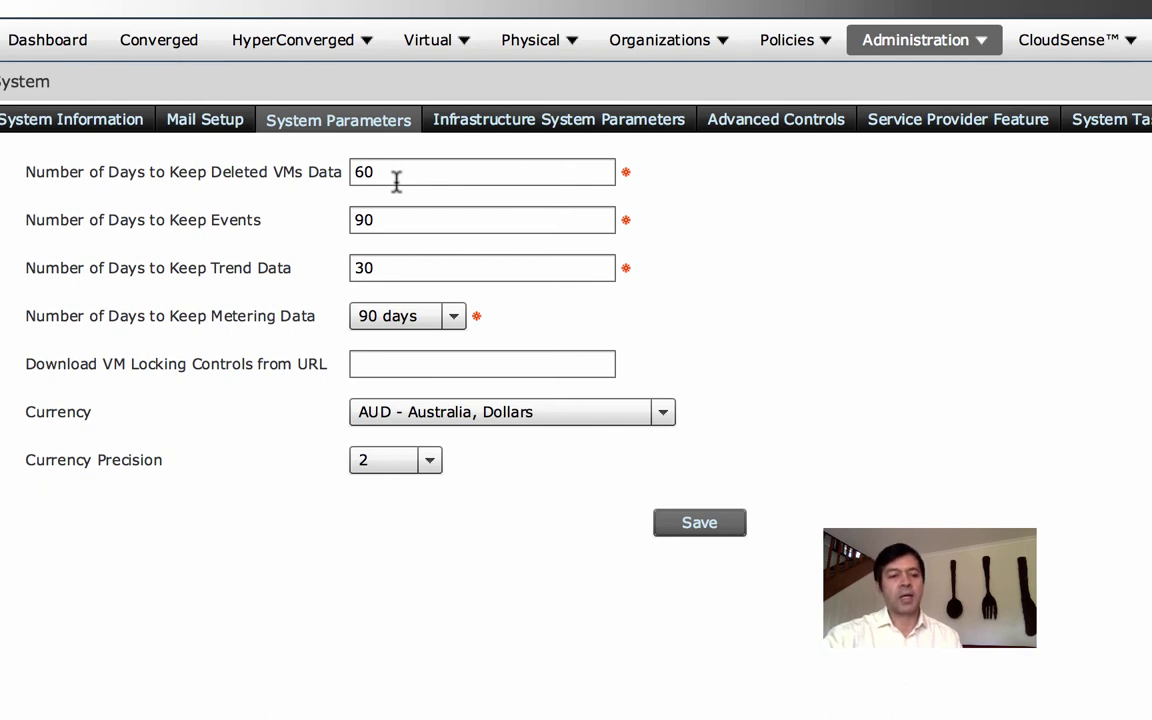
pyautogui.click(505, 122)
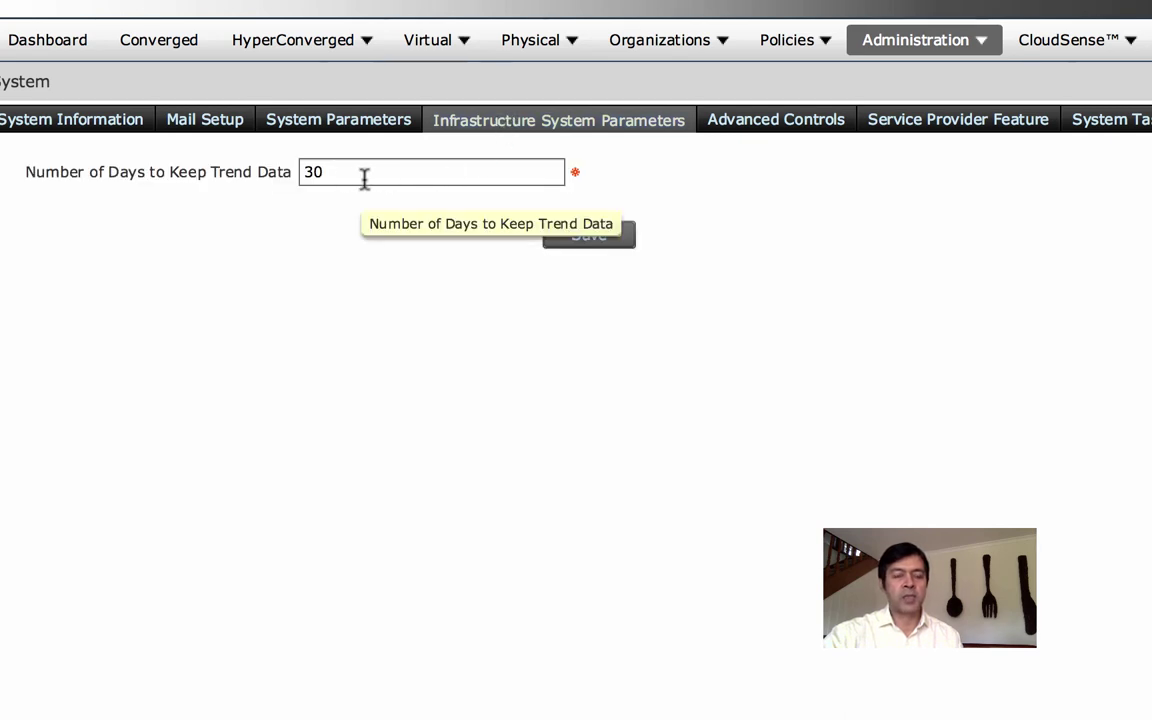
pyautogui.click(763, 121)
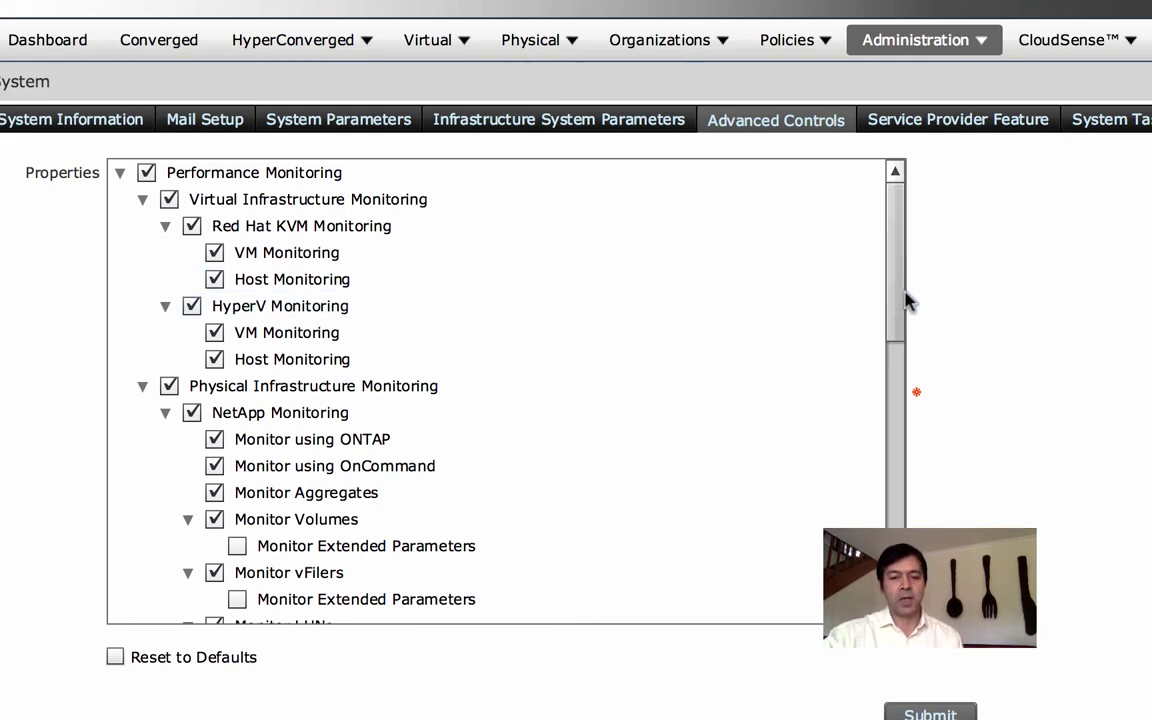
# Scroll through the Advanced Controls monitoring checkboxes, including ONTAP, OnCommand, Aggregates and NetApp volume options
pyautogui.moveTo(905, 303); pyautogui.dragTo(900, 500)
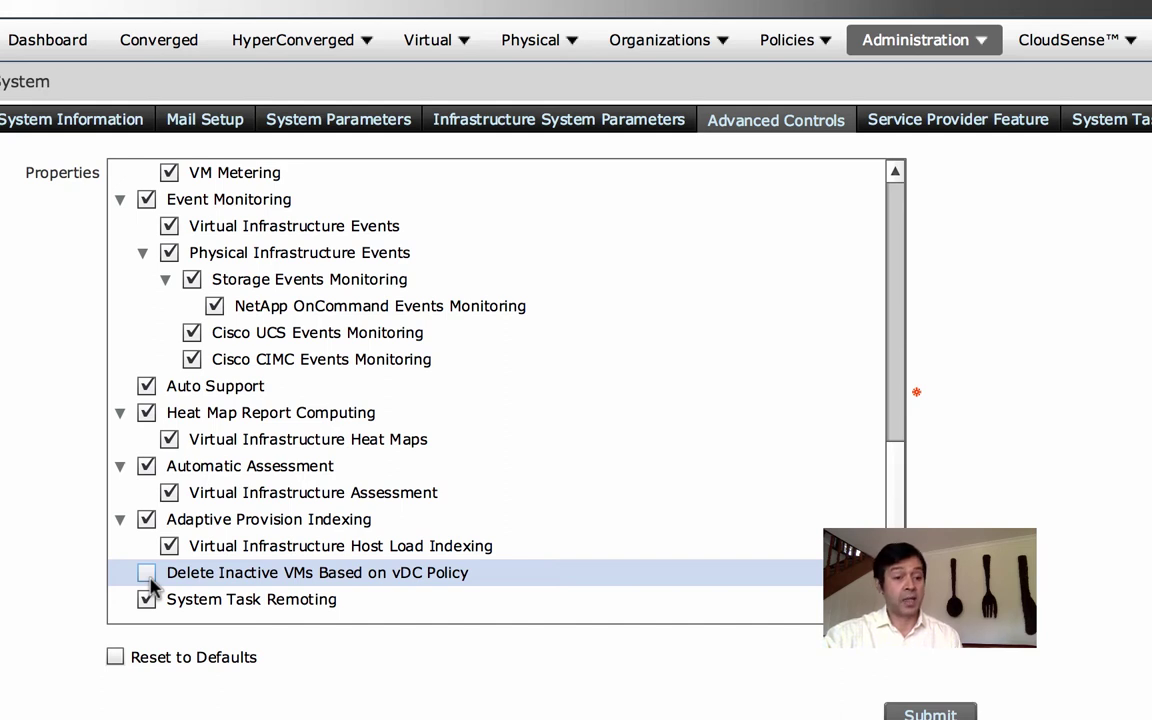
pyautogui.click(150, 586)
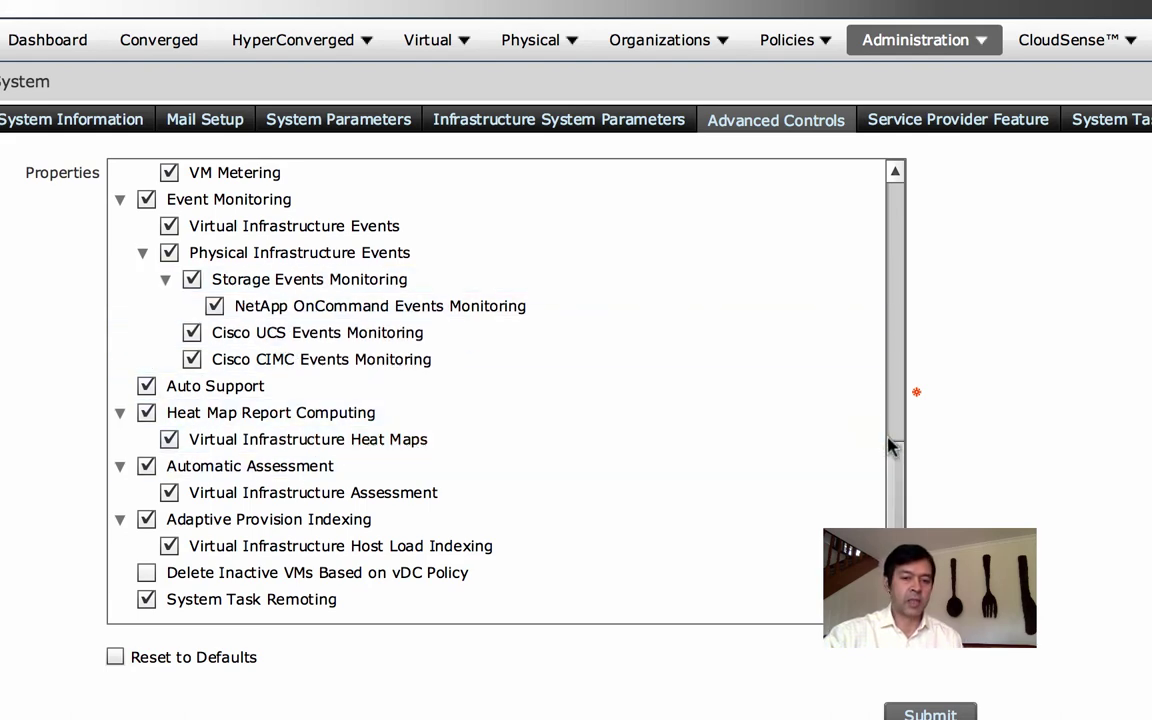
pyautogui.moveTo(895, 450); pyautogui.dragTo(902, 210)
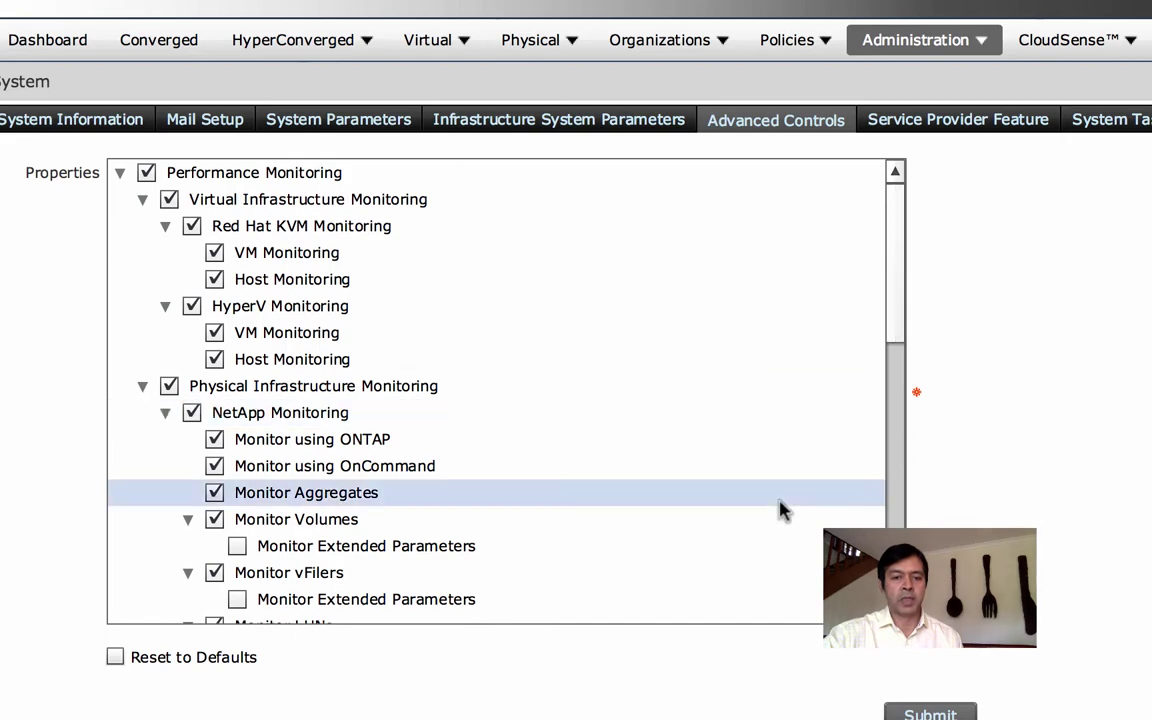
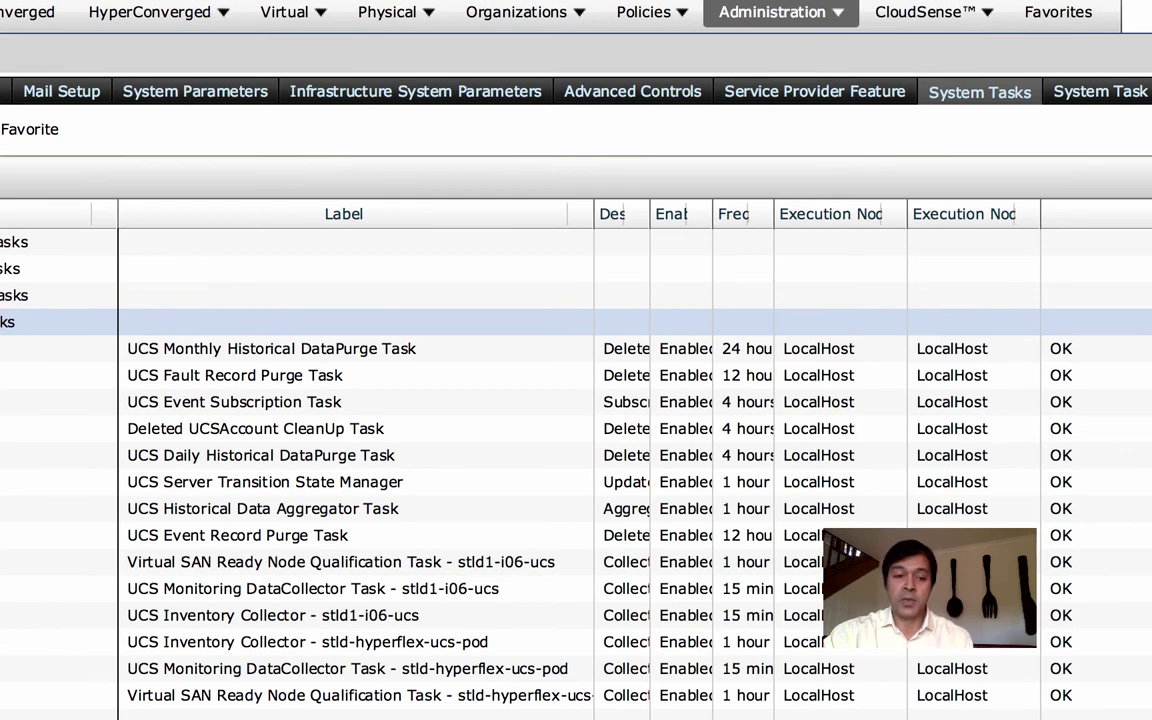
# Browse the system task rows and select the UCS Inventory Collector - stld-hyperflex-ucs-pod task
pyautogui.click(231, 481)
pyautogui.click(293, 464)
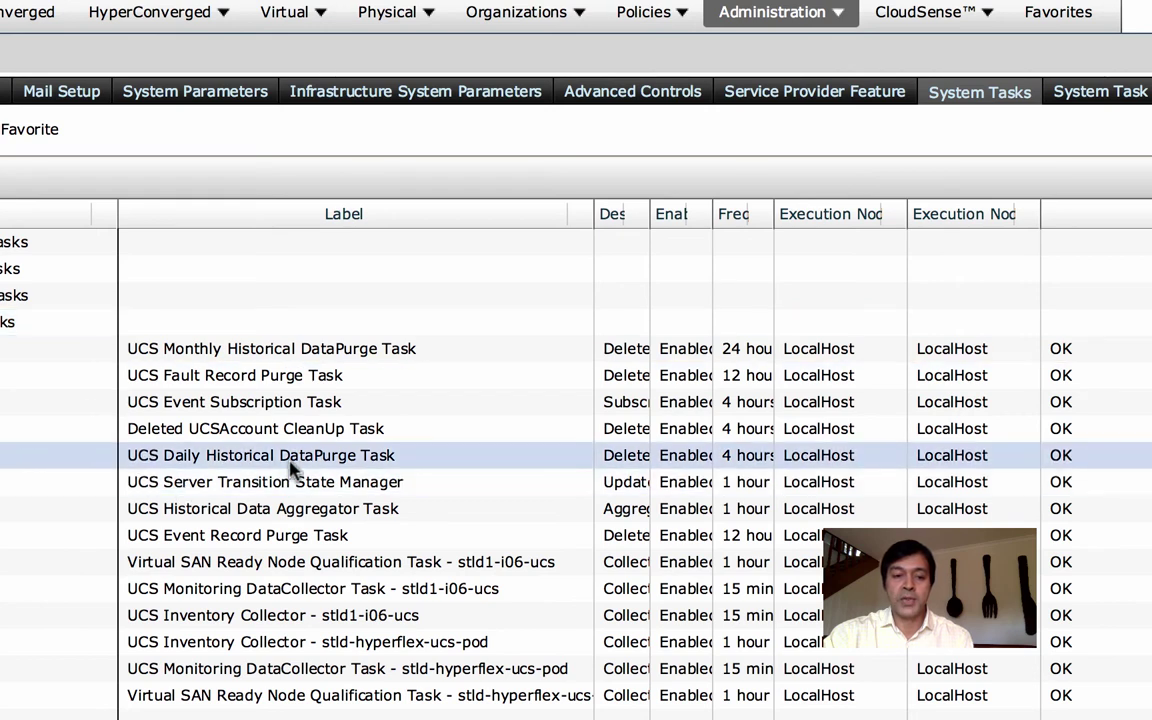
pyautogui.click(420, 484)
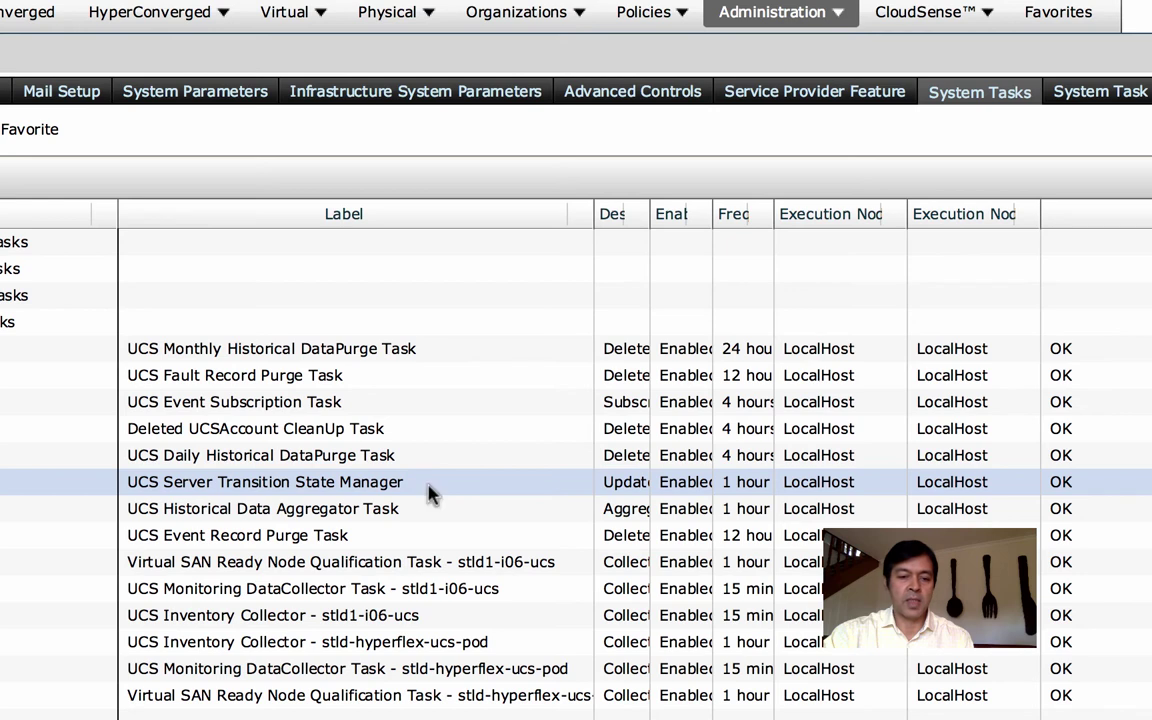
pyautogui.click(452, 536)
pyautogui.click(486, 590)
pyautogui.click(484, 670)
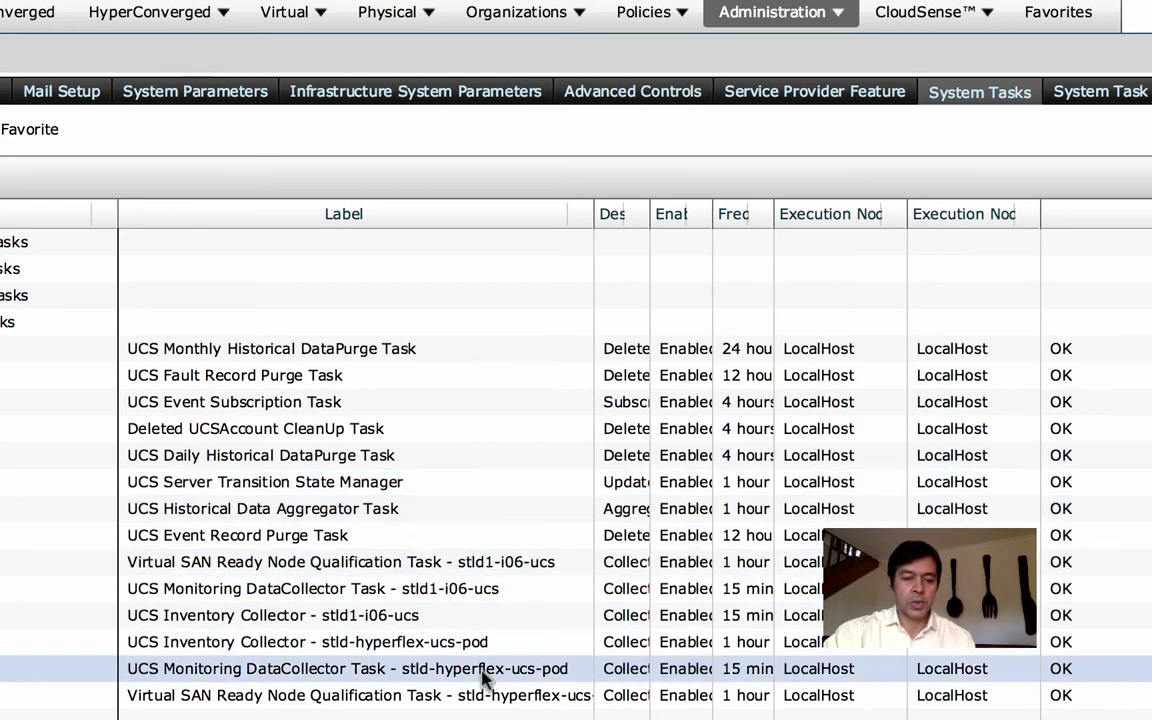
pyautogui.click(474, 643)
pyautogui.click(476, 617)
pyautogui.click(478, 590)
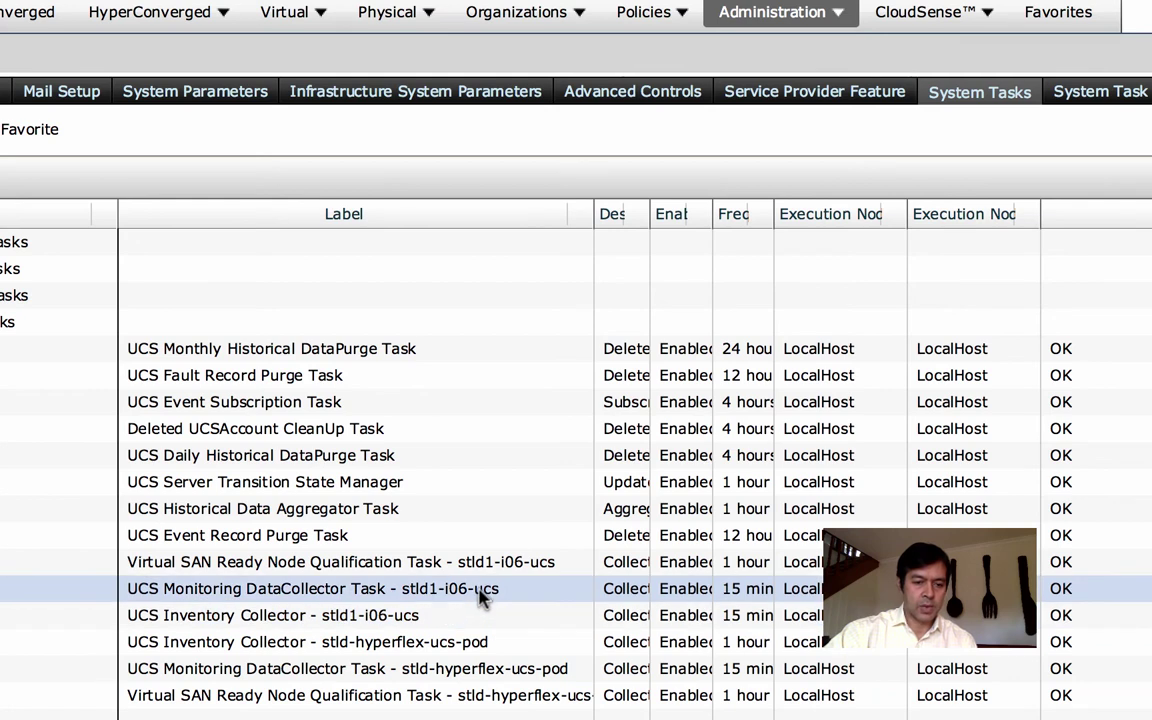
pyautogui.click(453, 645)
pyautogui.click(452, 645)
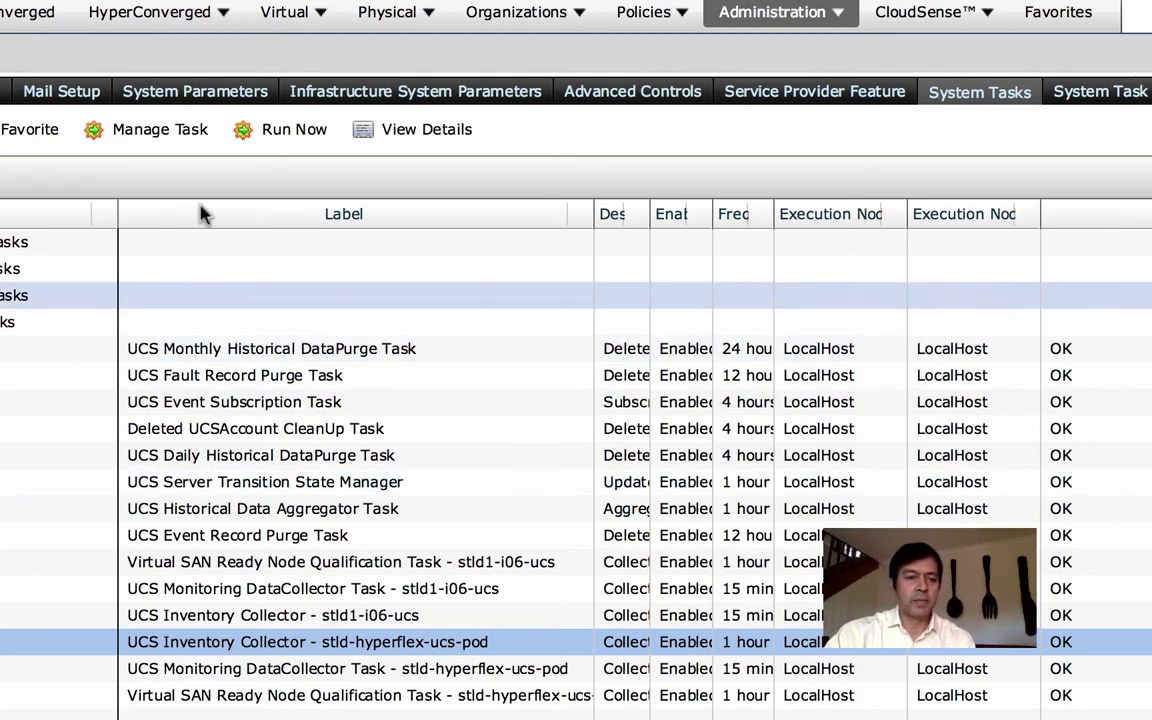
pyautogui.click(167, 137)
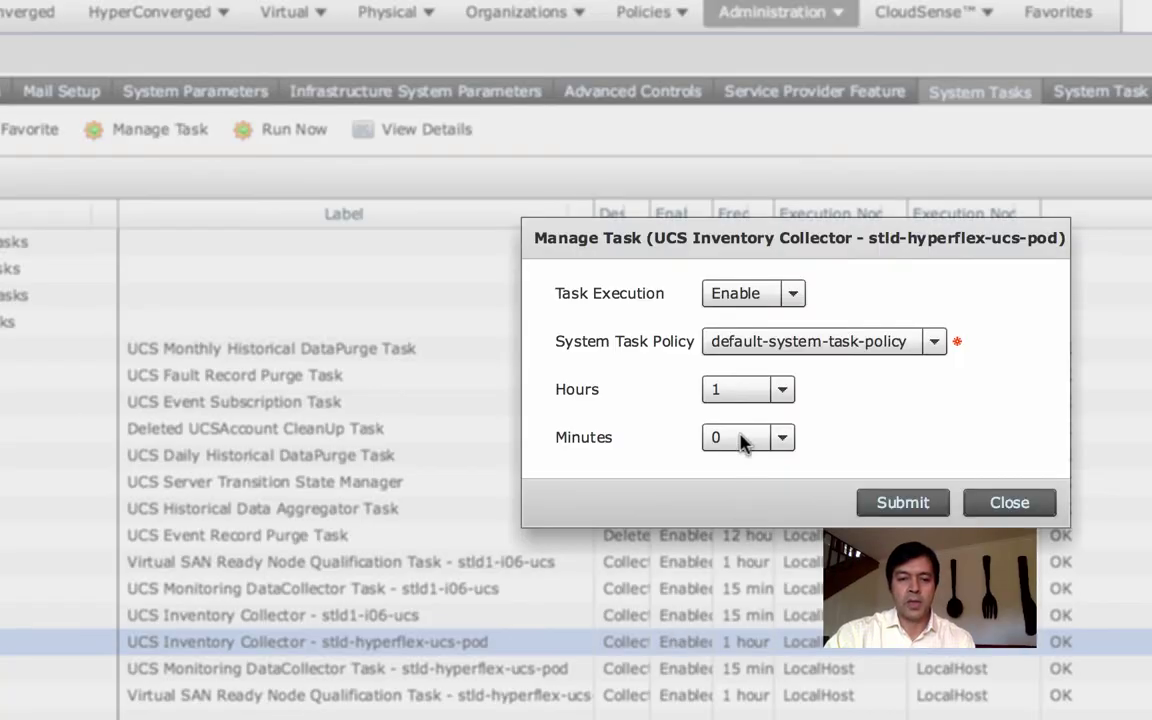
pyautogui.click(763, 389)
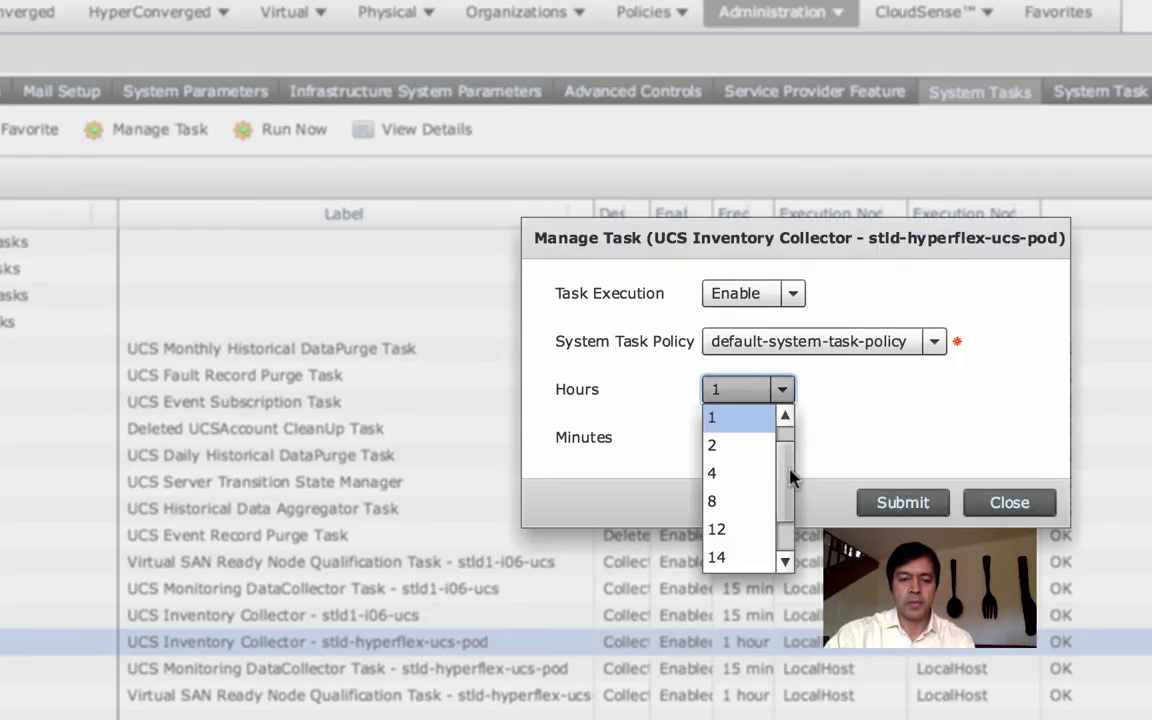
pyautogui.scroll(1, 788, 458)
pyautogui.scroll(-1, 788, 470)
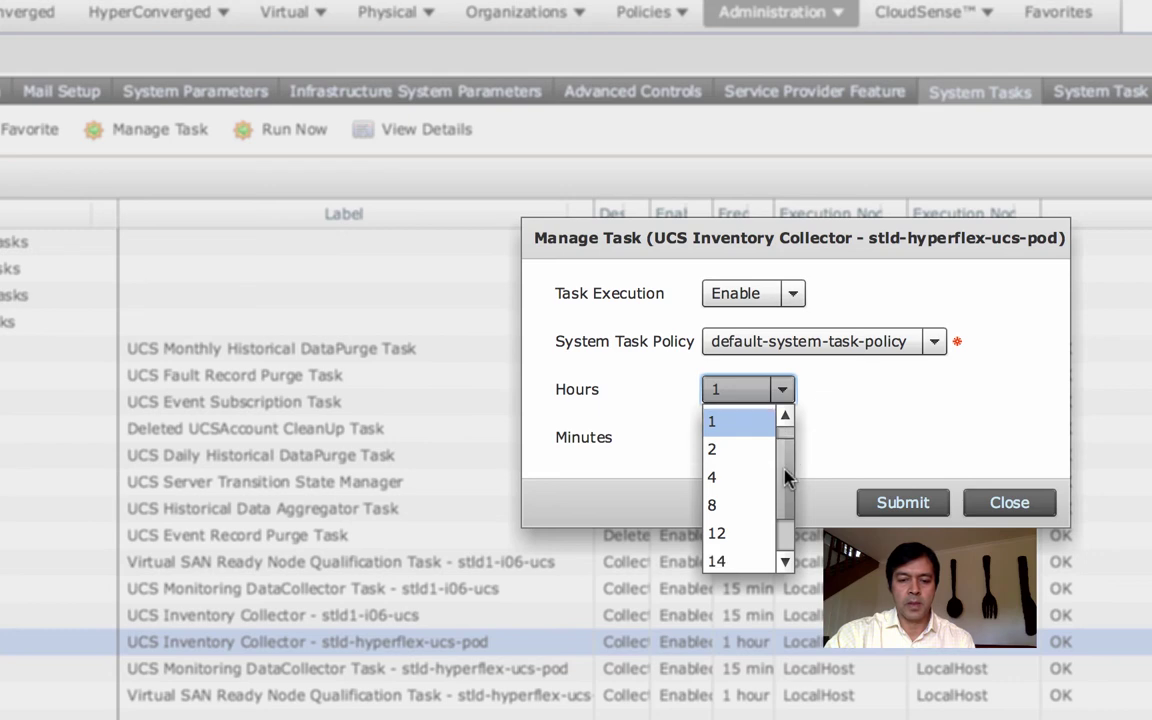
pyautogui.click(866, 456)
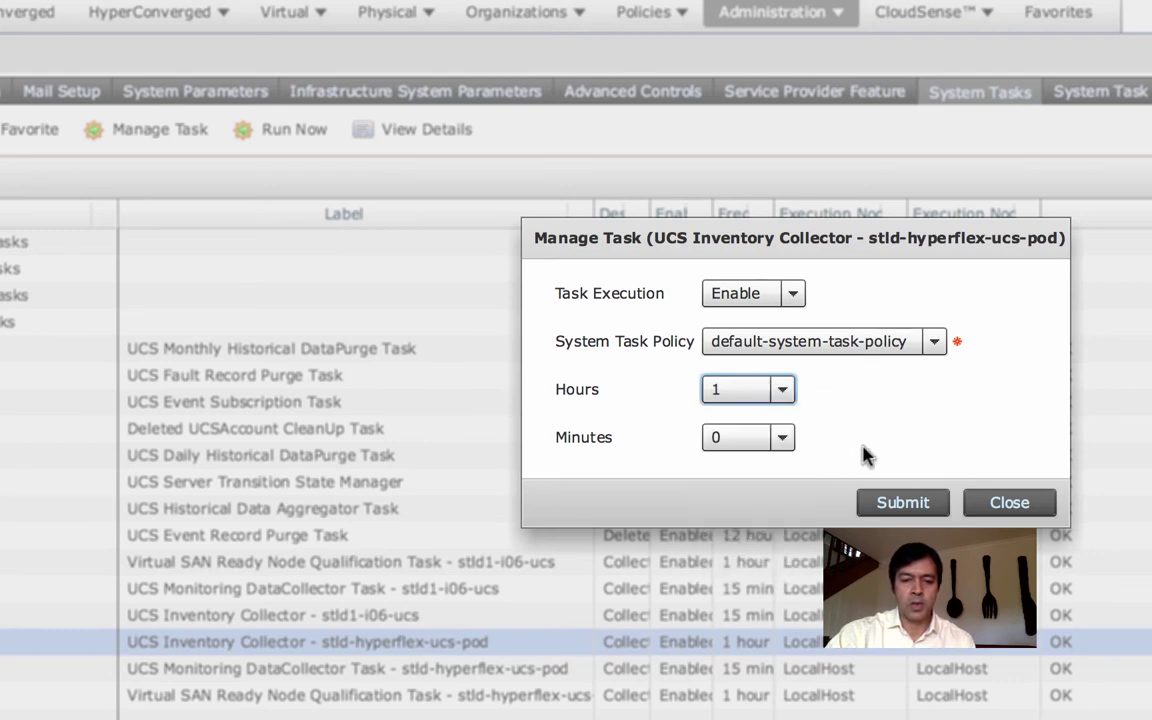
pyautogui.click(780, 389)
pyautogui.scroll(1, 788, 455)
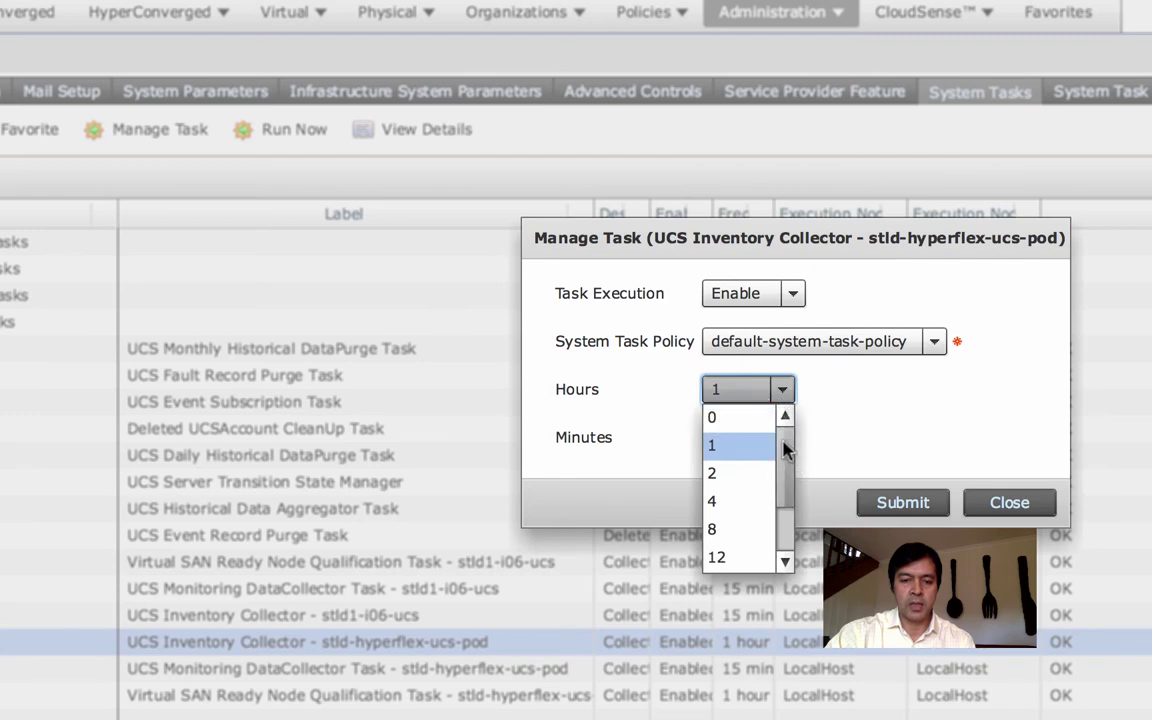
pyautogui.click(898, 396)
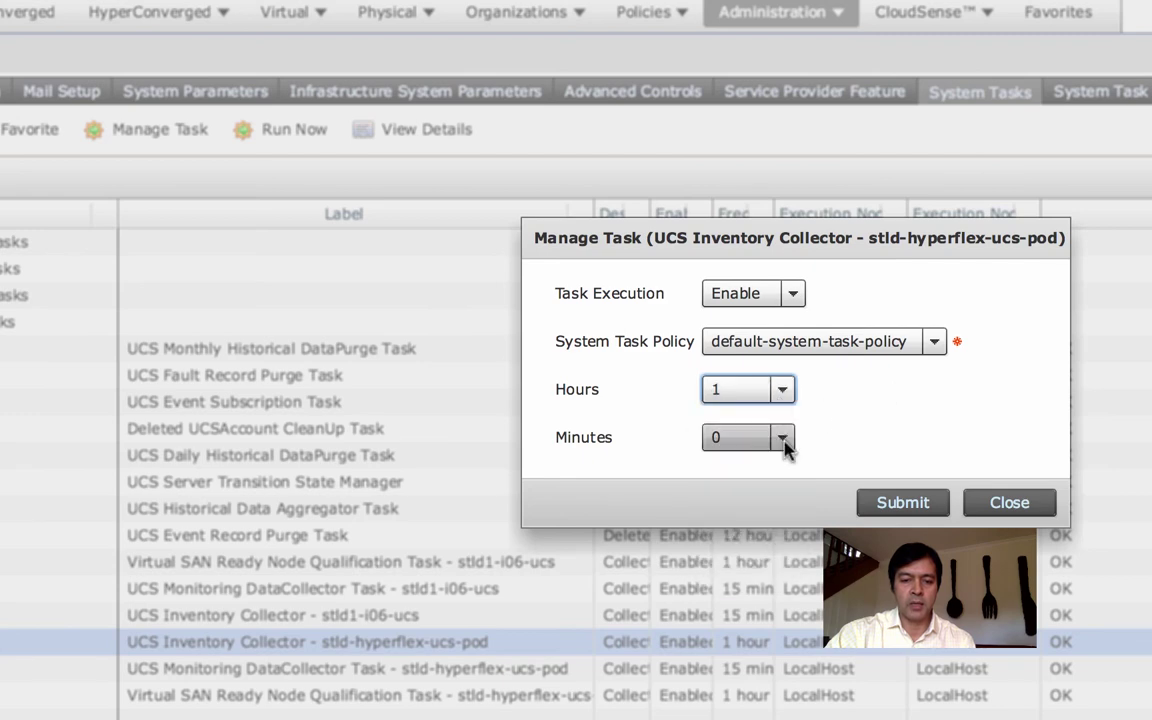
pyautogui.click(783, 440)
pyautogui.click(908, 412)
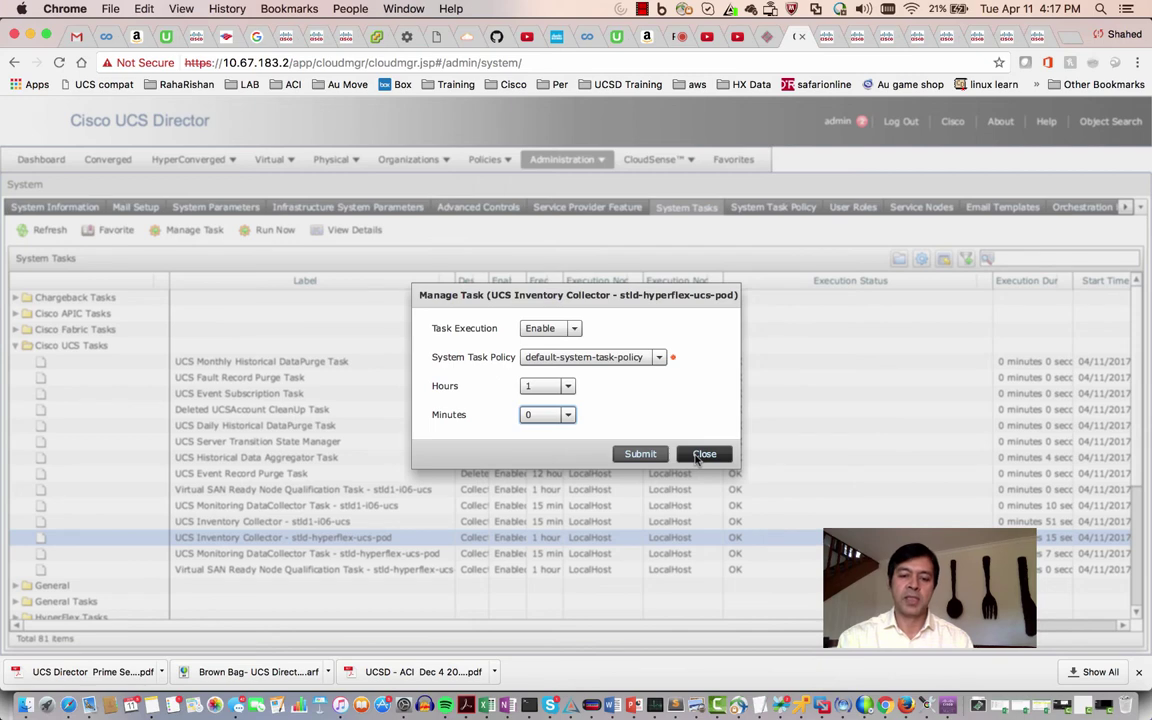
pyautogui.click(702, 455)
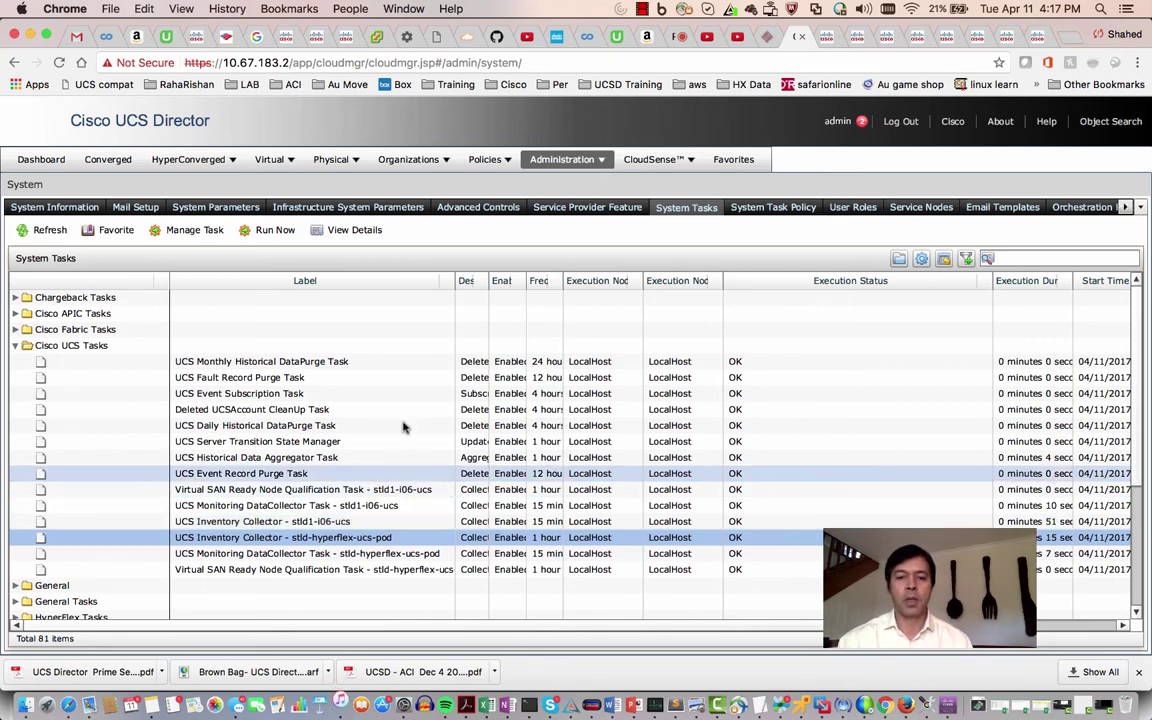
# Switch to the System Task Policy tab
pyautogui.click(762, 207)
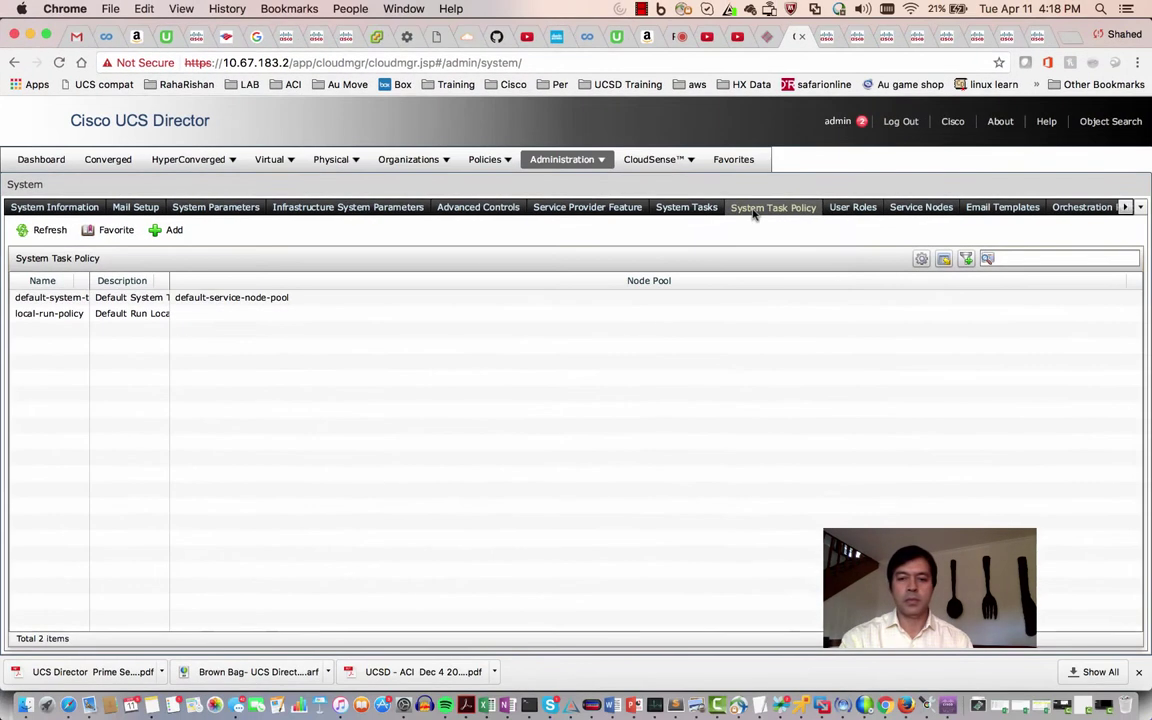
# Show the User Roles list with each role's Admin or End User type
pyautogui.click(848, 207)
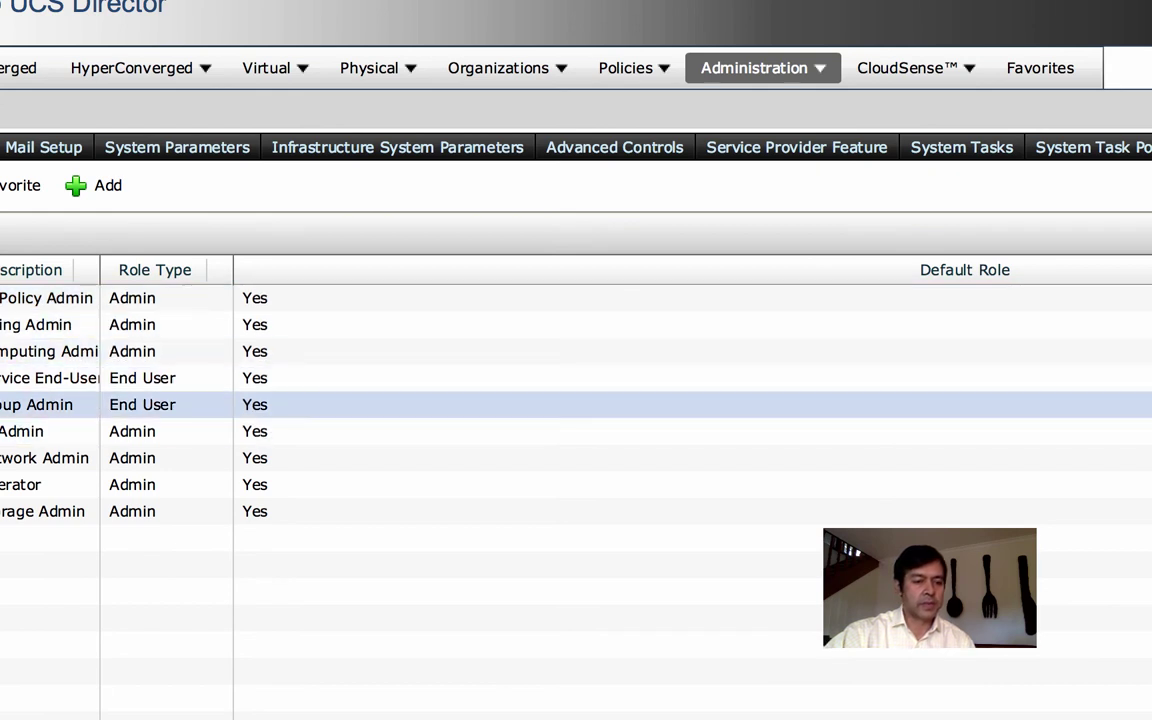
# Look over the Operator and an admin role, then begin adding a new user role
pyautogui.click(500, 484)
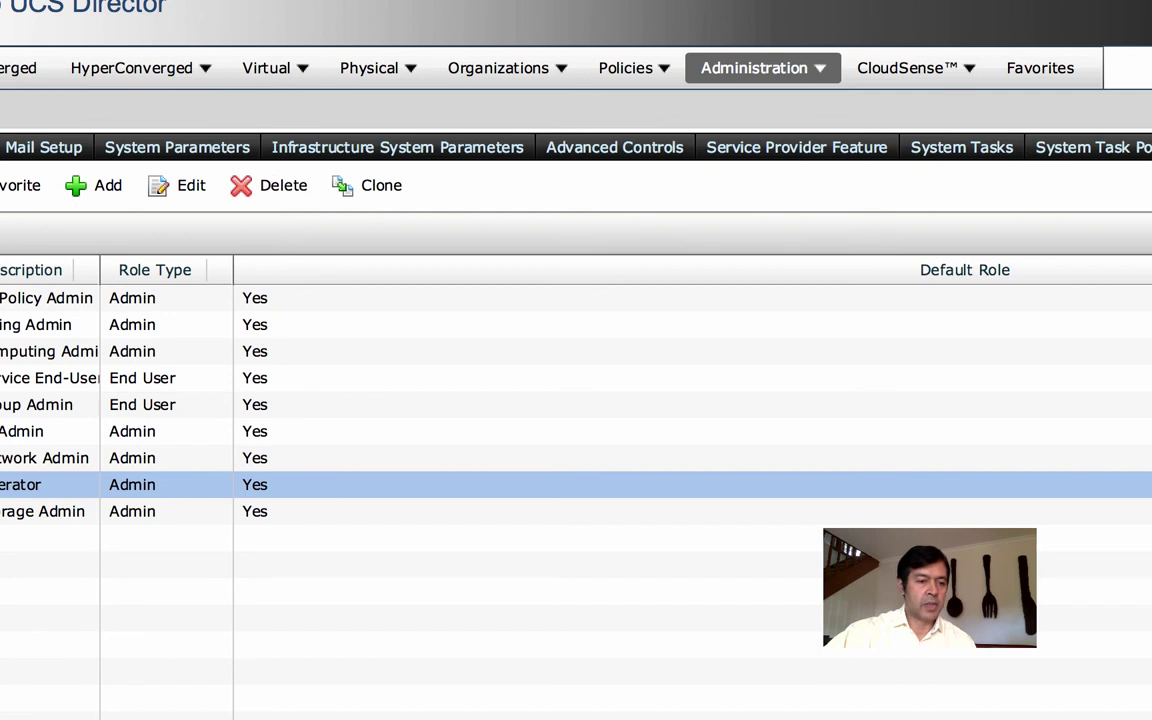
pyautogui.click(500, 431)
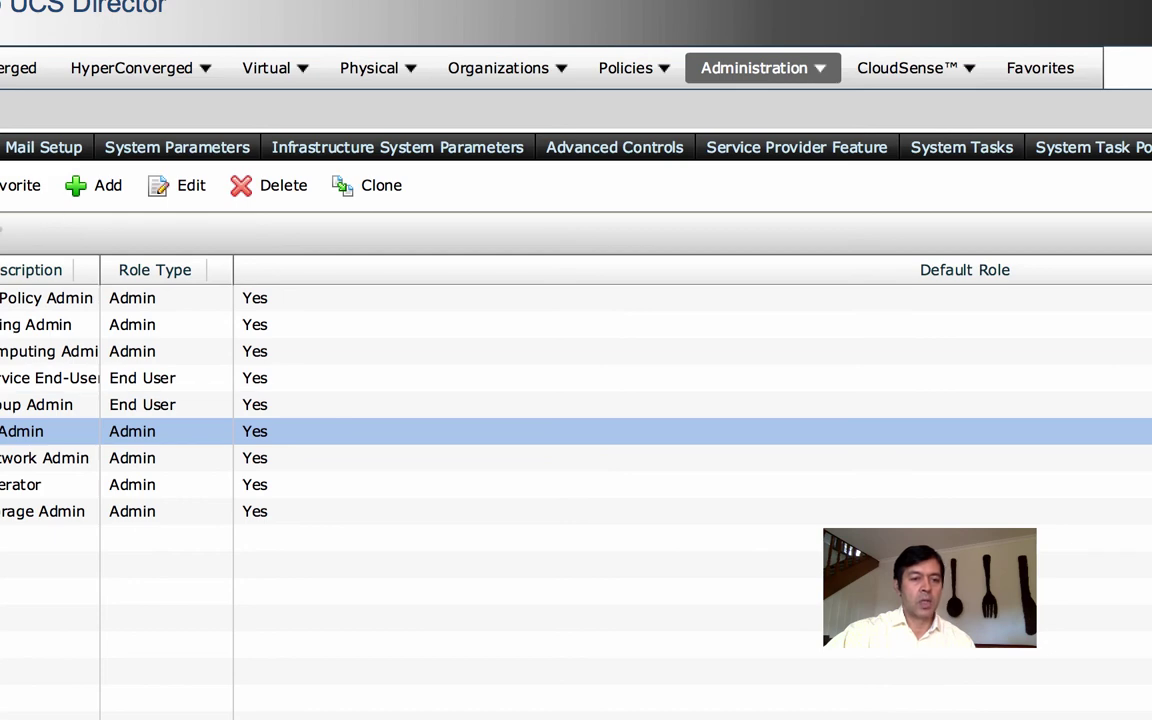
pyautogui.click(108, 188)
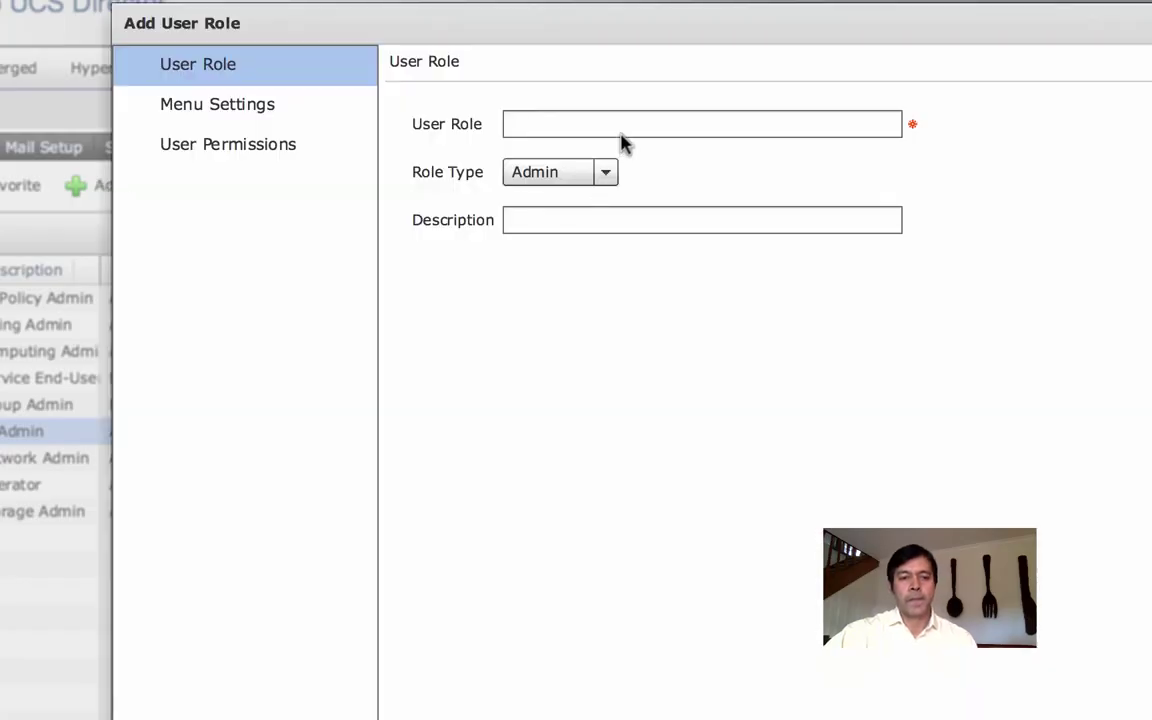
# Name the new role 'test' as an End User role and advance to menu settings
pyautogui.click(621, 126)
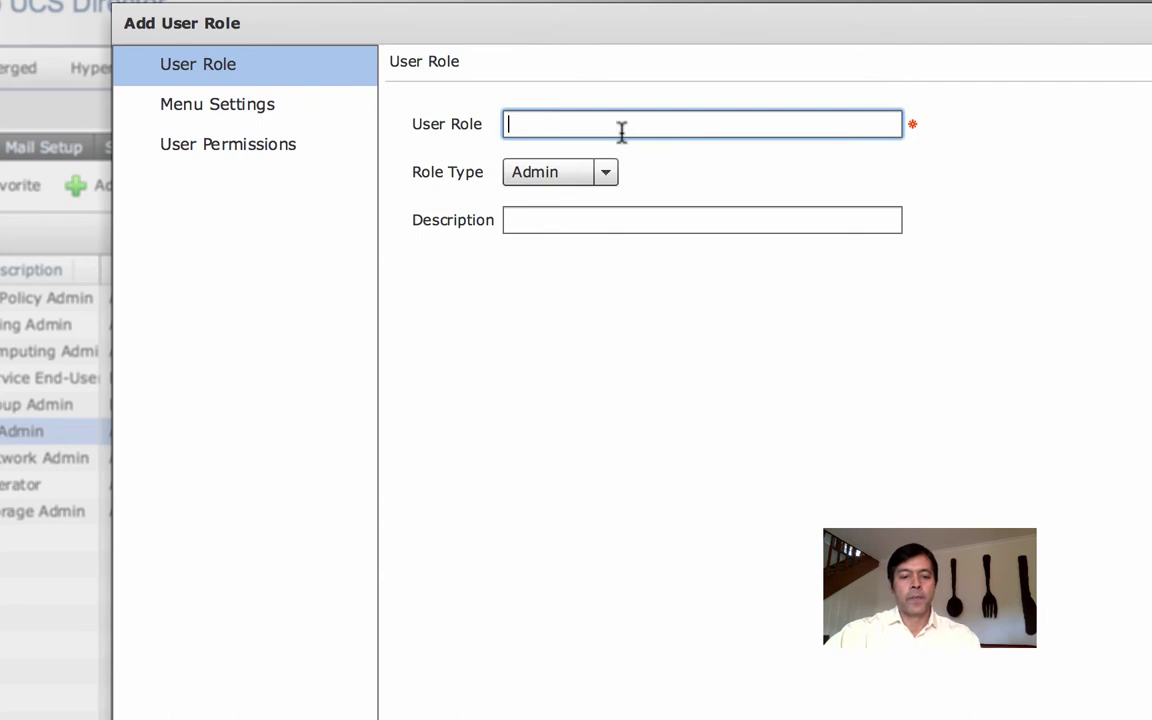
pyautogui.write('test')
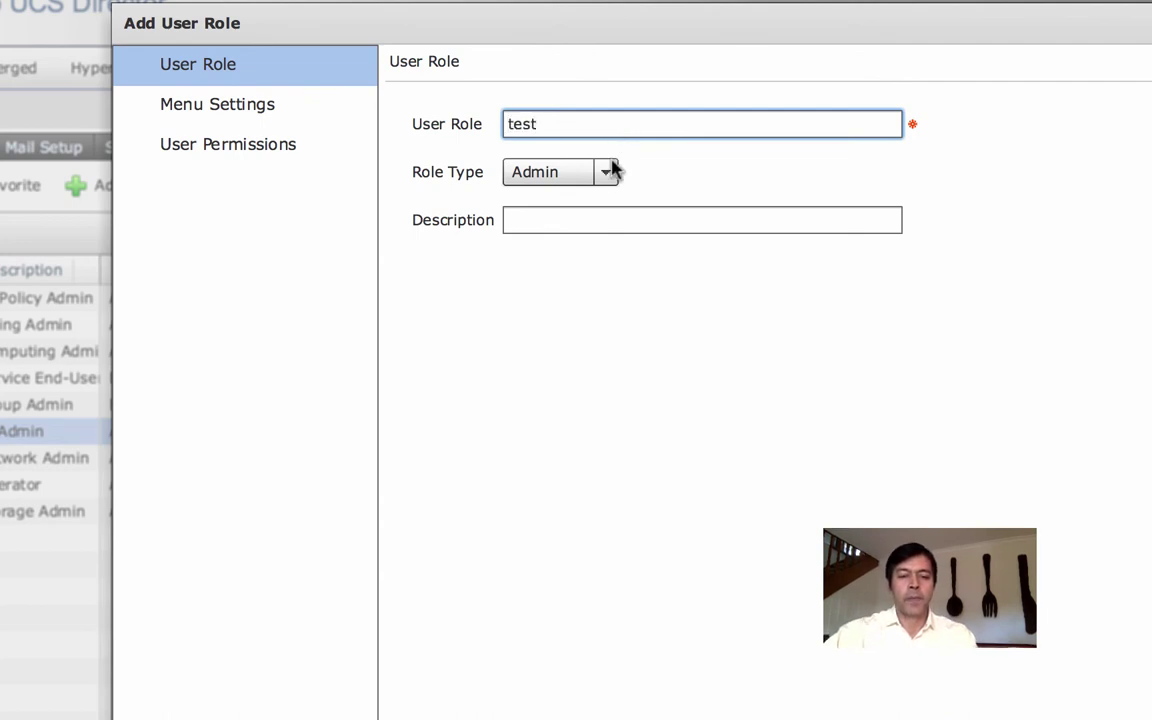
pyautogui.click(607, 172)
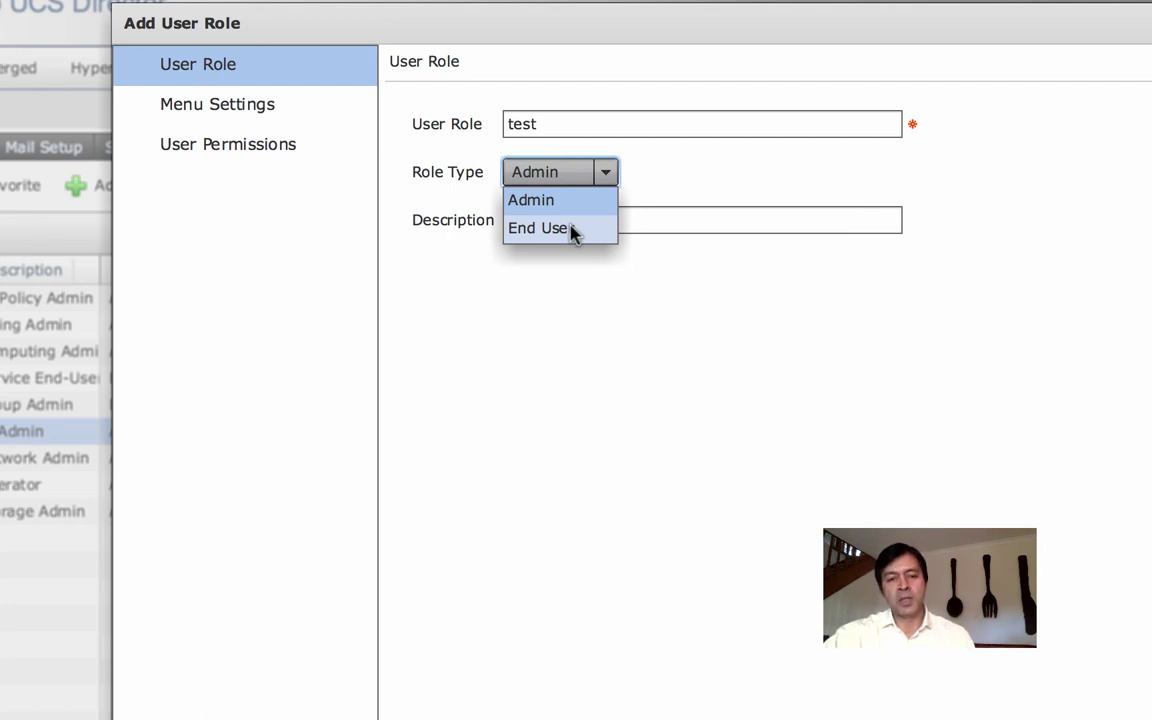
pyautogui.click(571, 229)
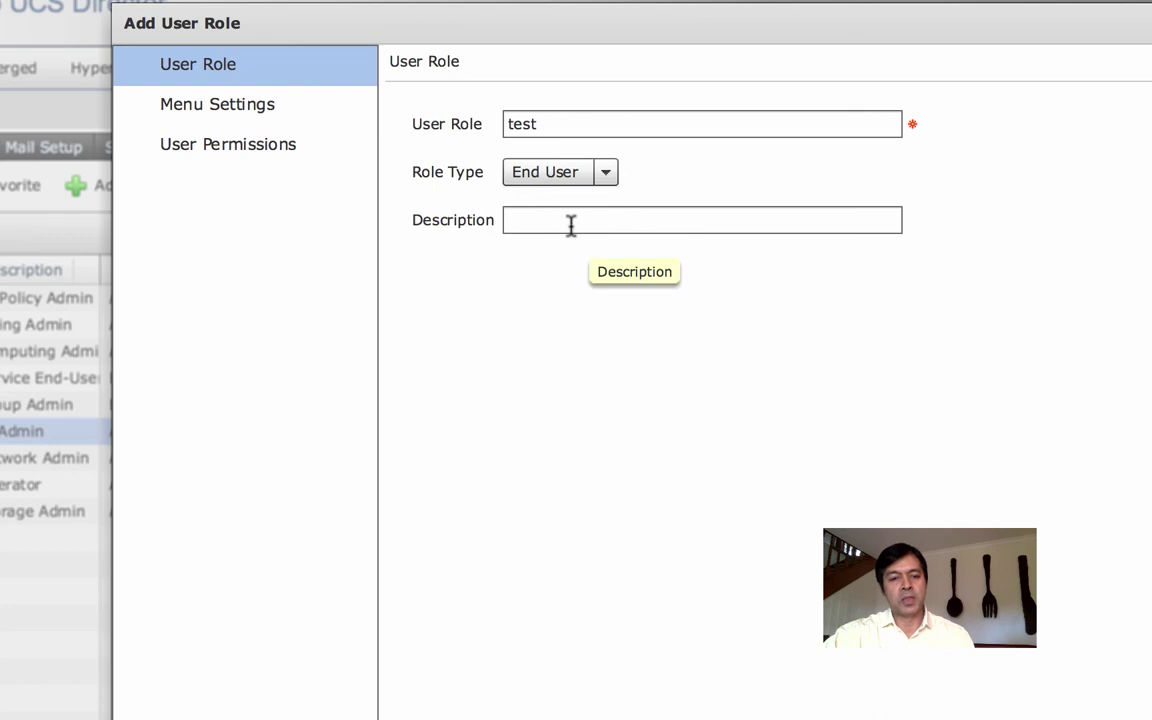
pyautogui.click(571, 225)
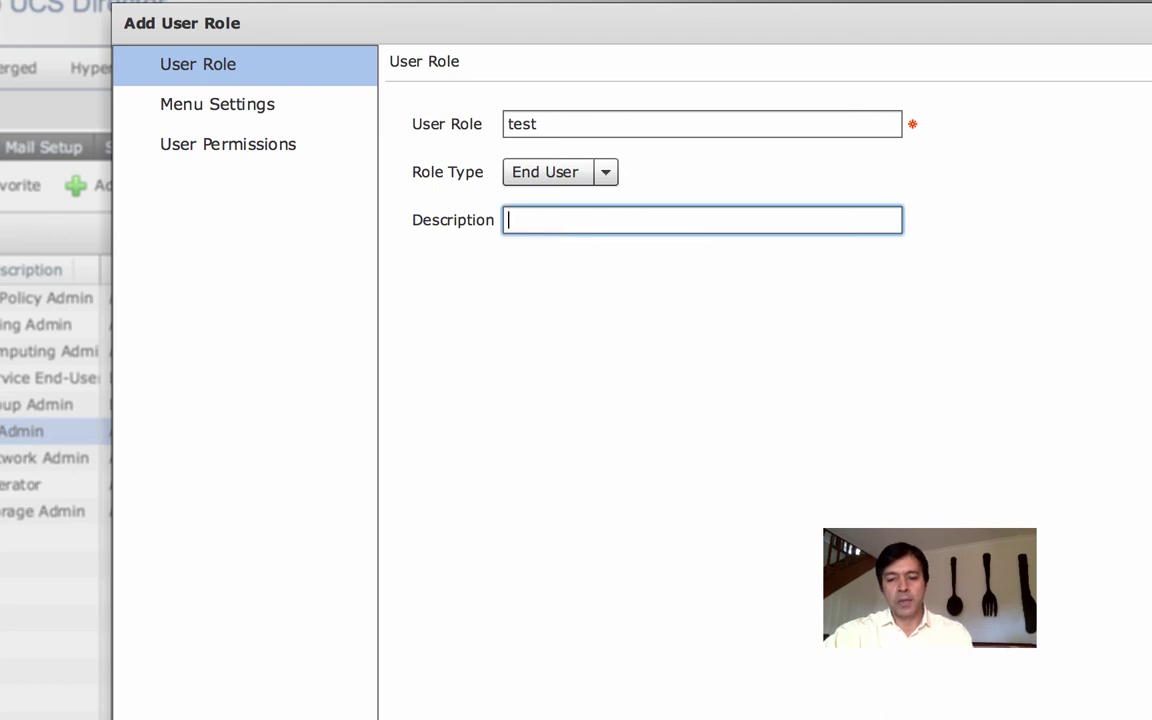
pyautogui.press('Return')
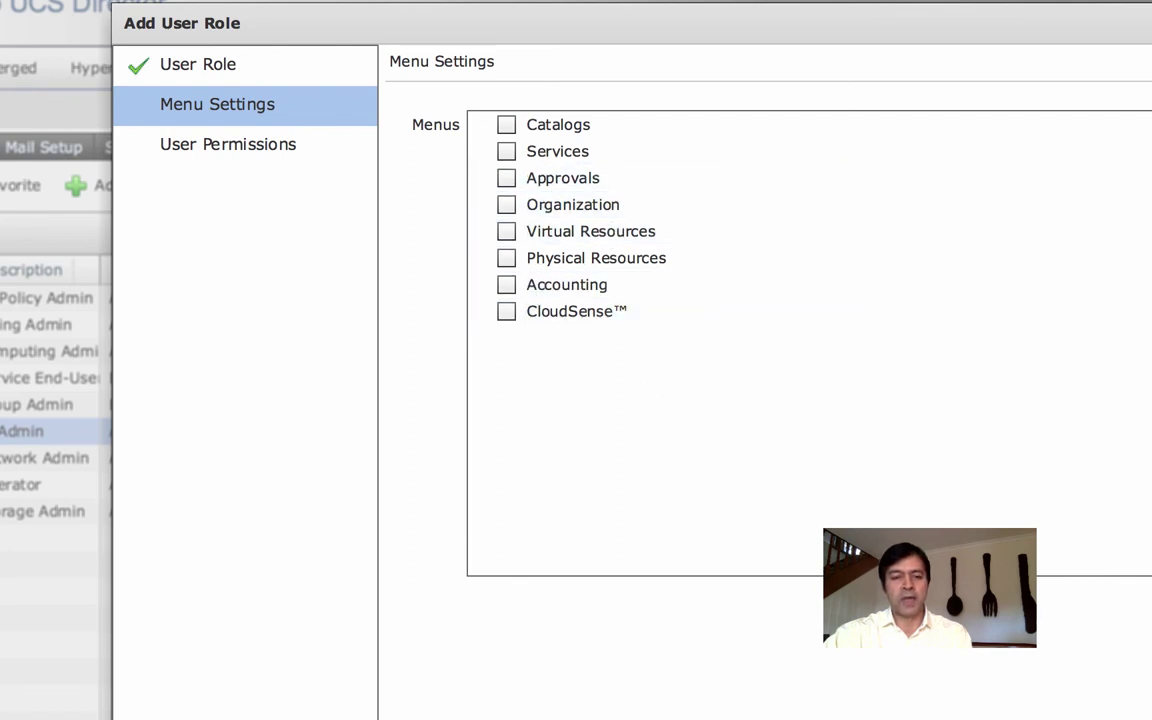
# Change the role type back to Admin, advance, then cancel the wizard without saving
pyautogui.click(605, 172)
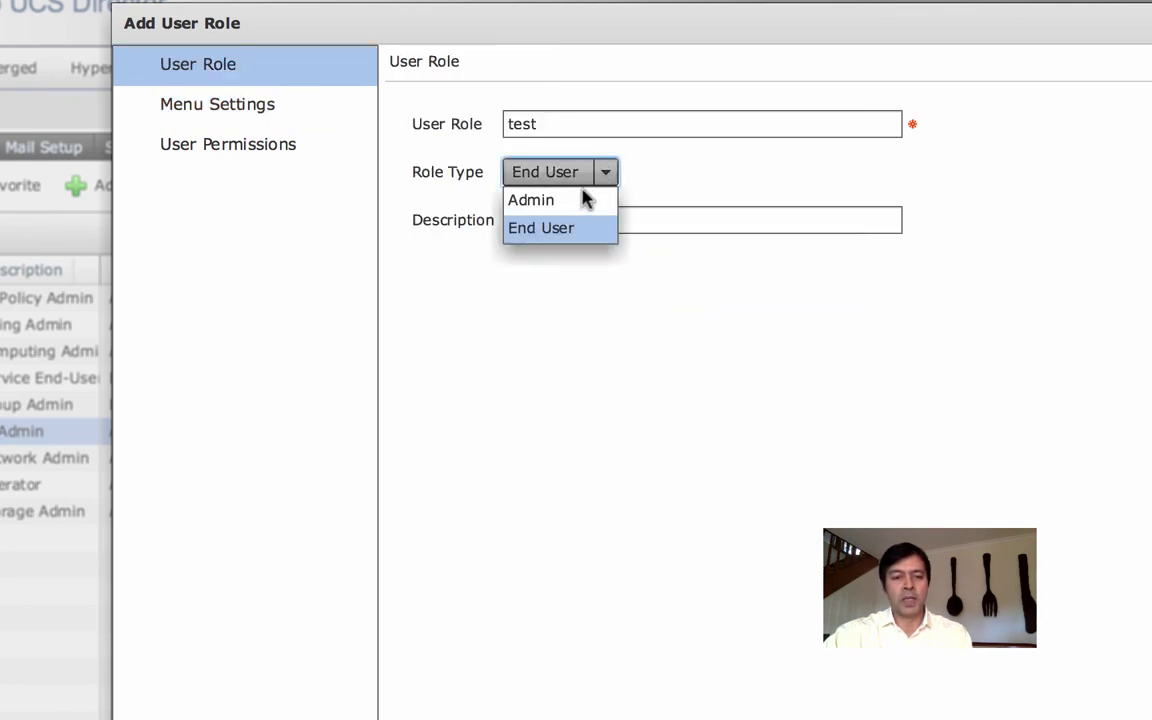
pyautogui.click(586, 199)
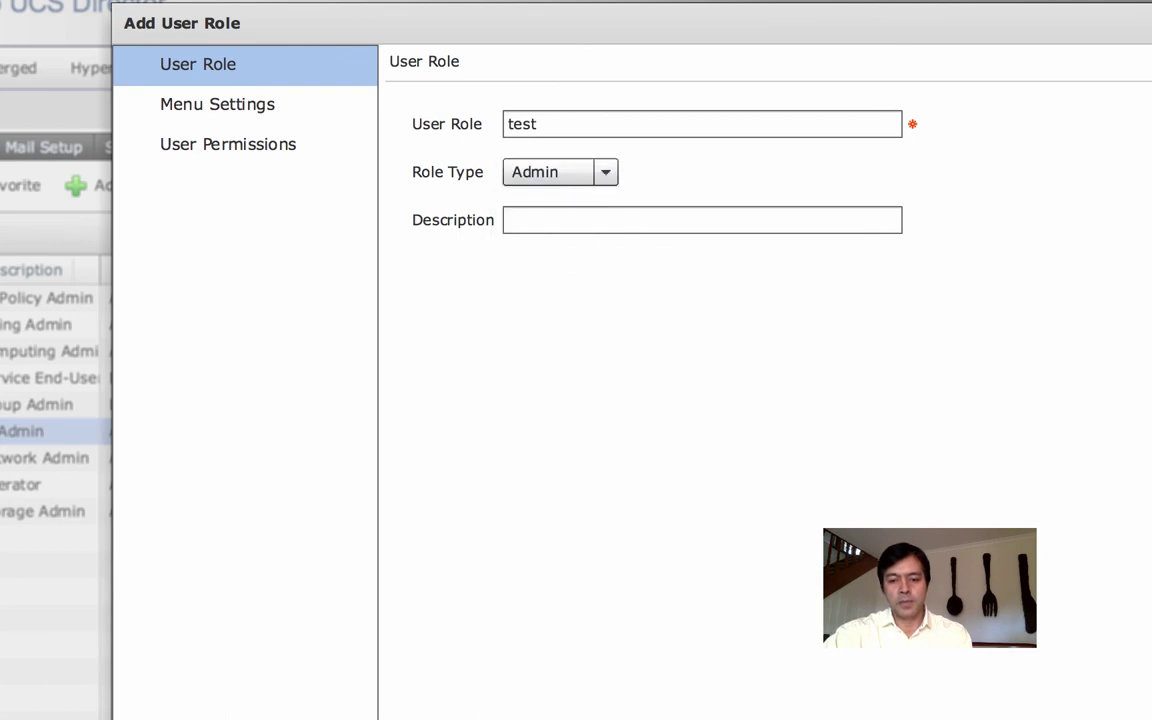
pyautogui.click(1123, 633)
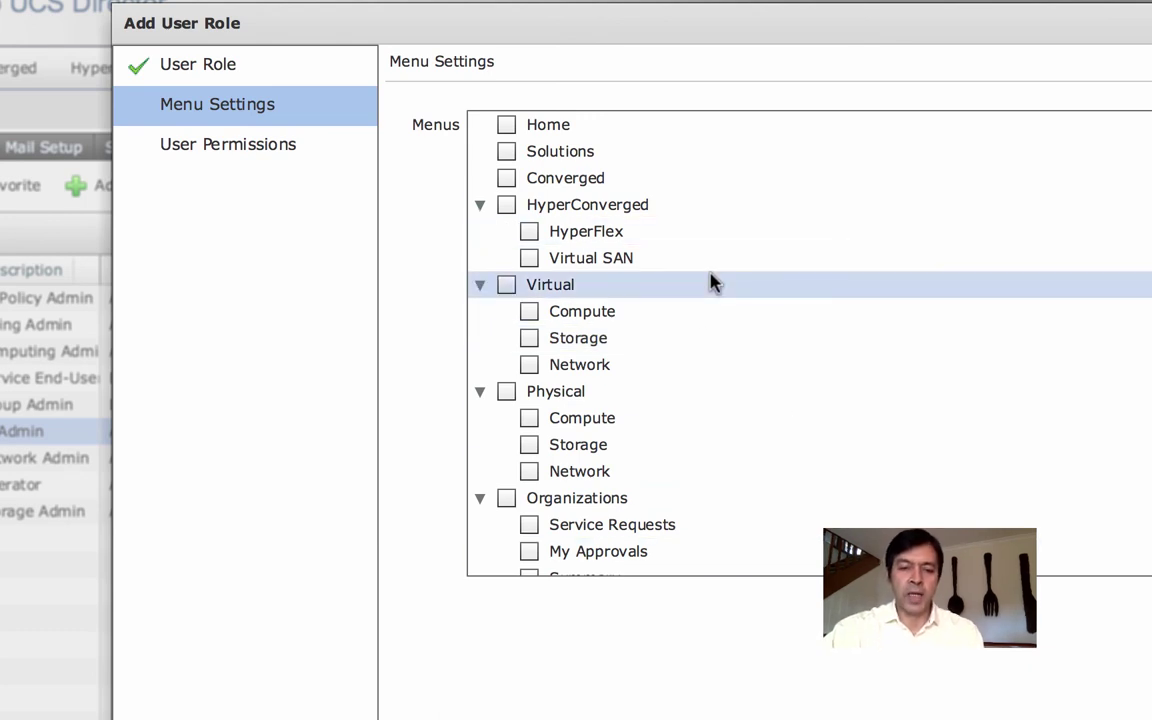
pyautogui.press('Escape')
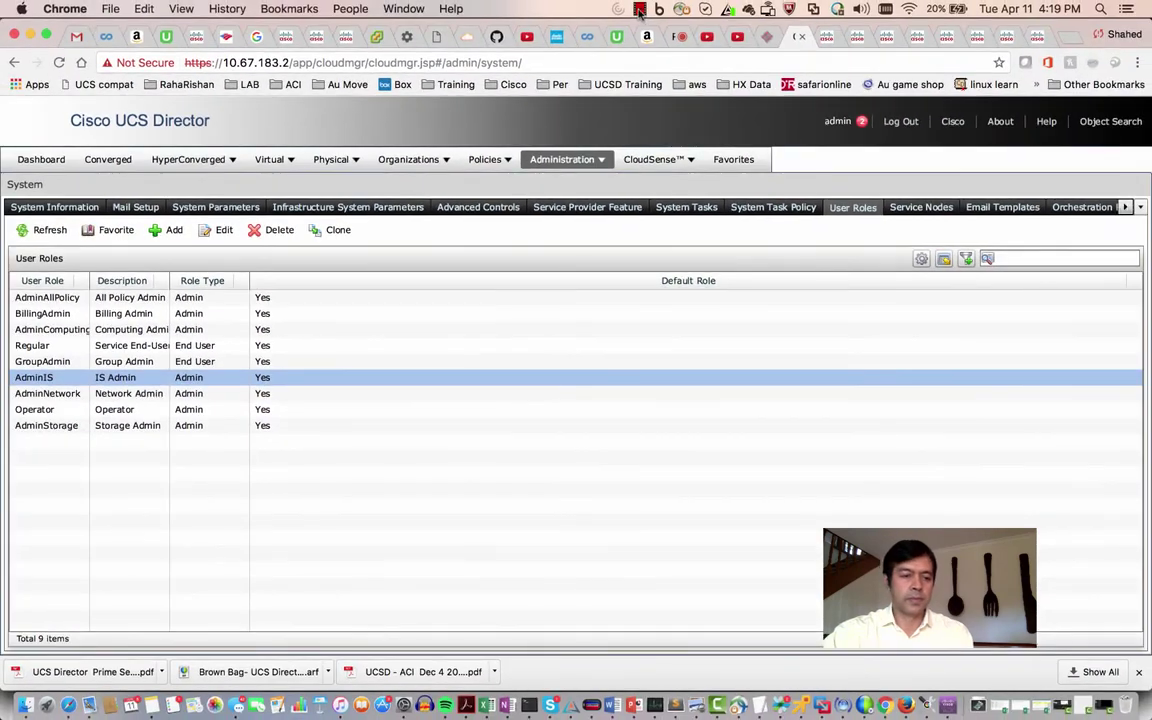
# Show the Service Nodes page and select the LocalHost primary node
pyautogui.click(640, 10)
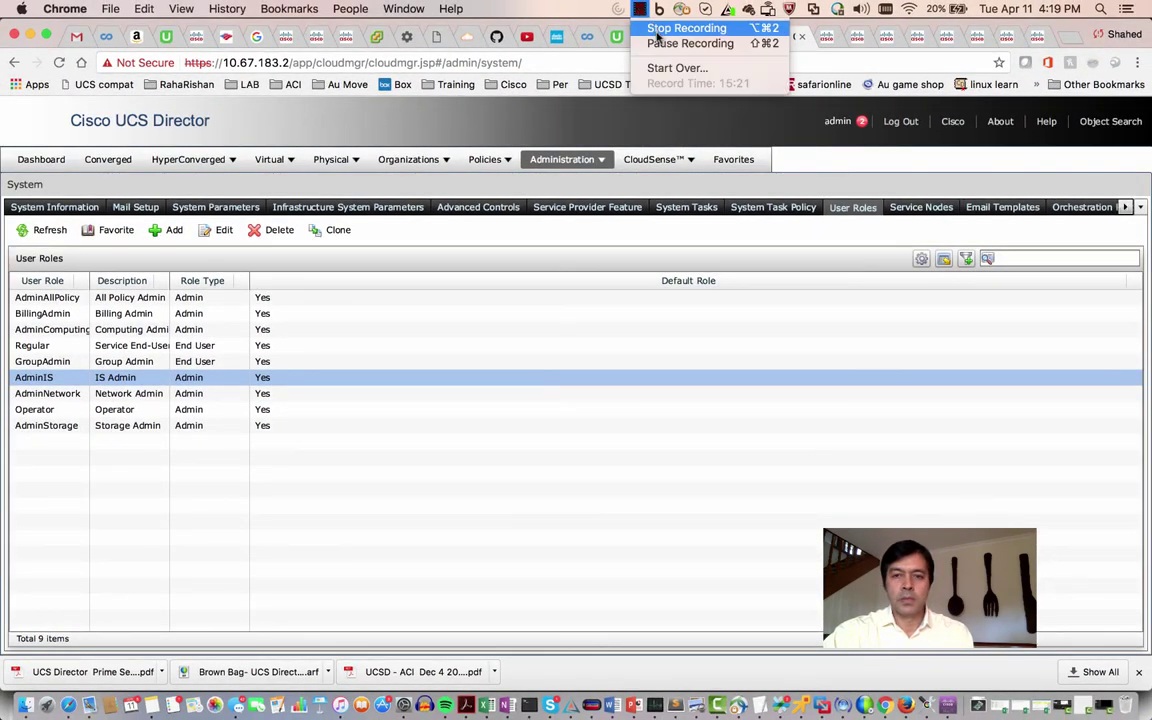
pyautogui.click(672, 41)
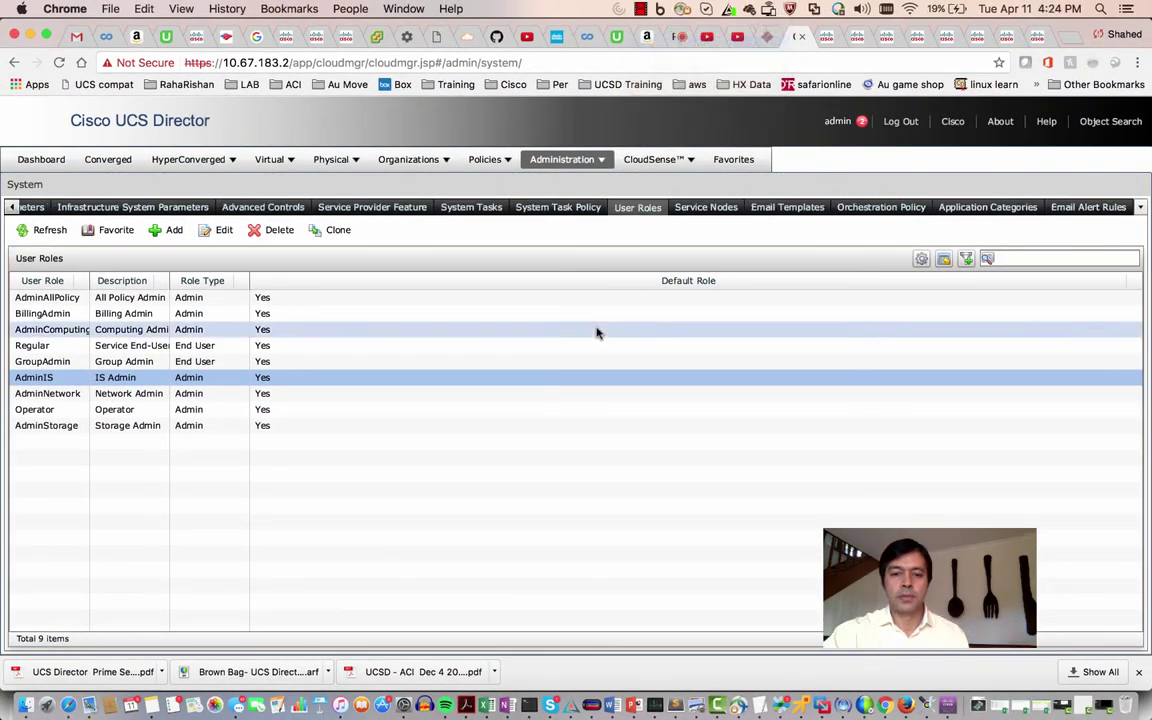
pyautogui.click(698, 210)
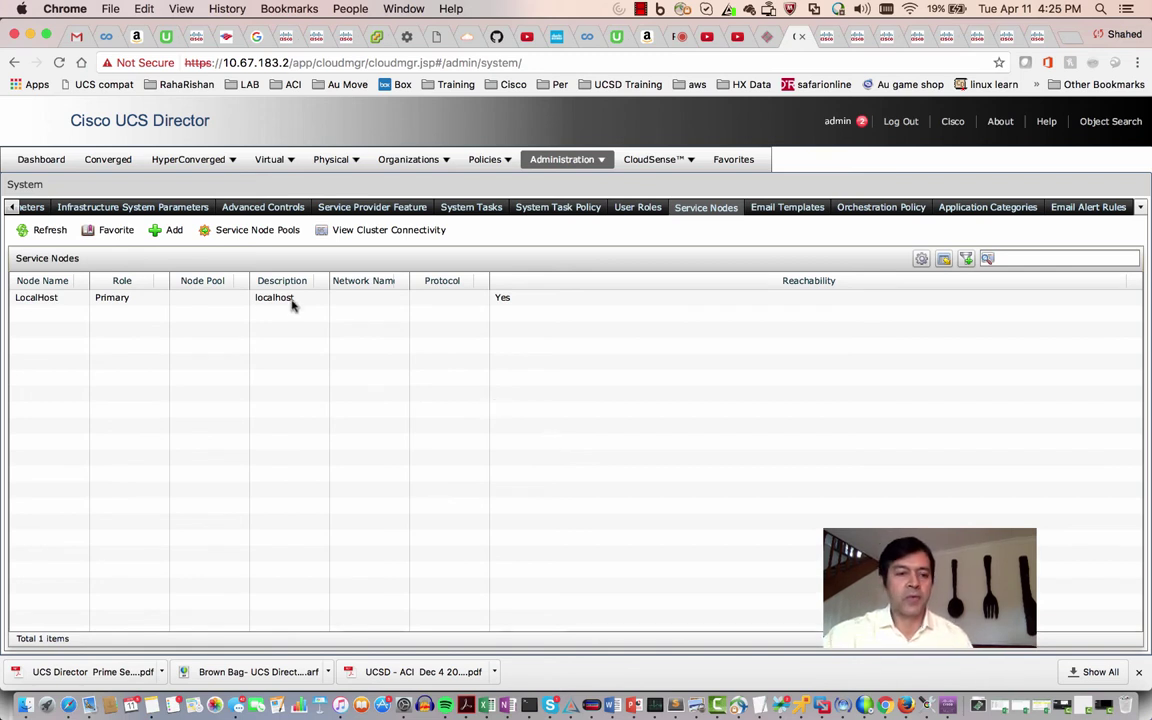
pyautogui.click(226, 298)
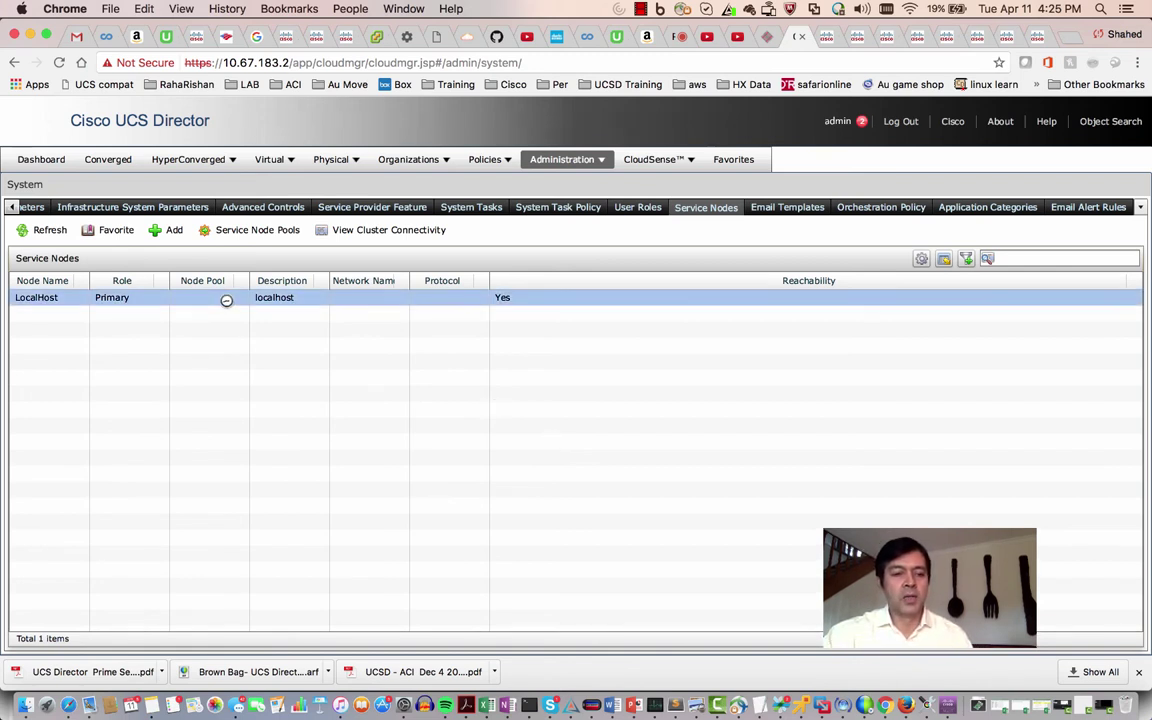
# Generate a sample preview of the User Approval WorkFlow email template, then return to Email Templates
pyautogui.click(789, 209)
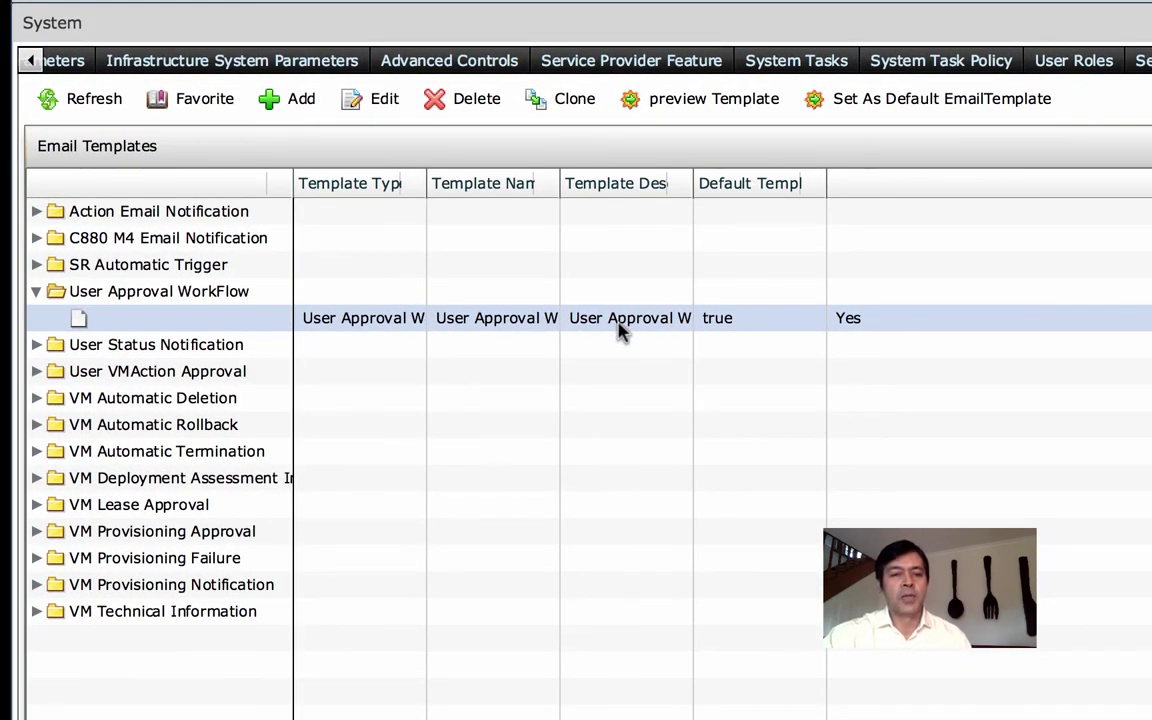
pyautogui.click(576, 100)
pyautogui.click(714, 100)
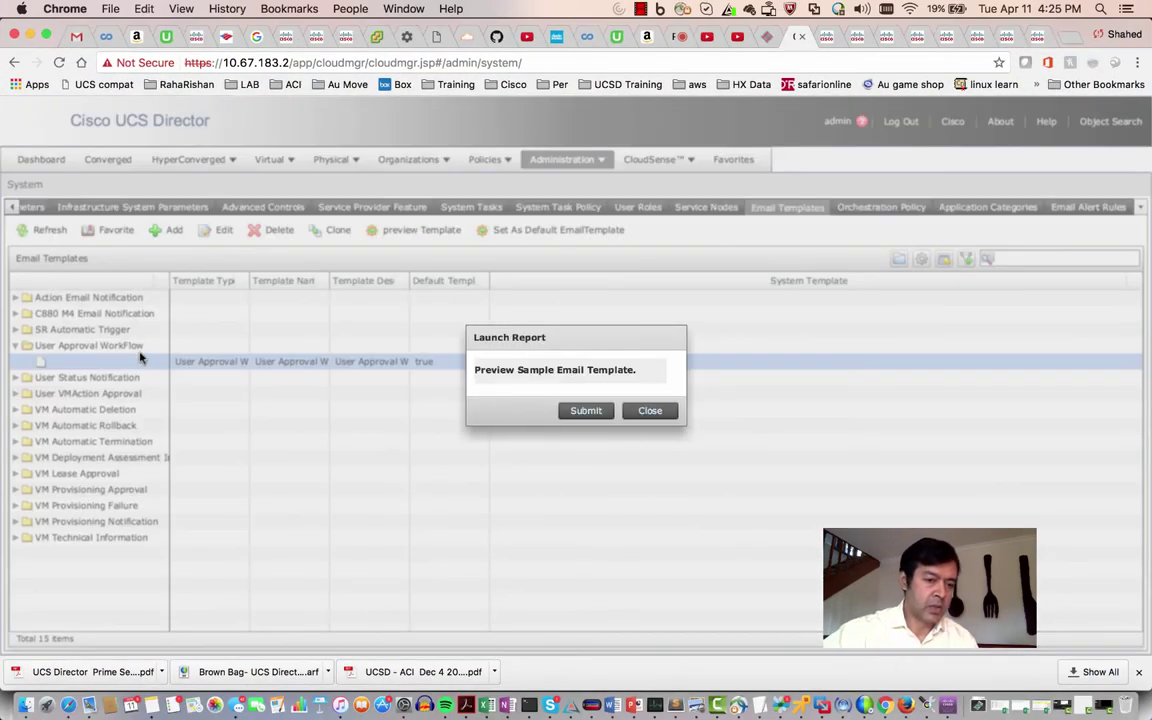
pyautogui.click(594, 411)
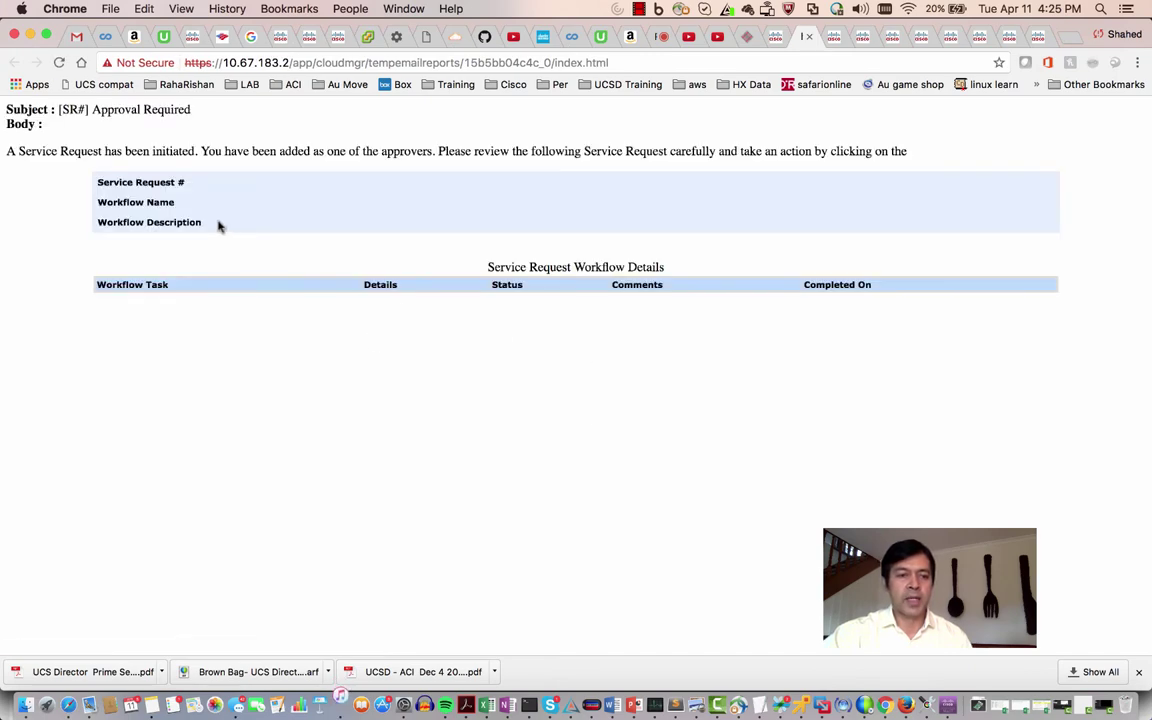
pyautogui.click(775, 37)
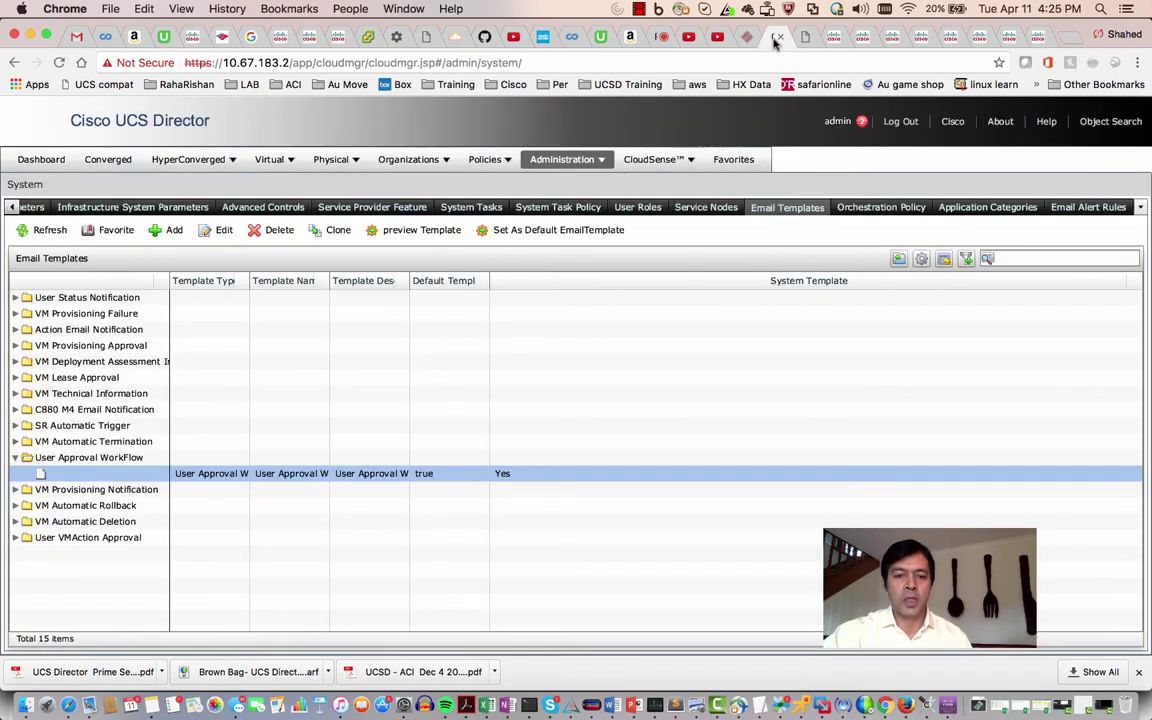
pyautogui.click(336, 231)
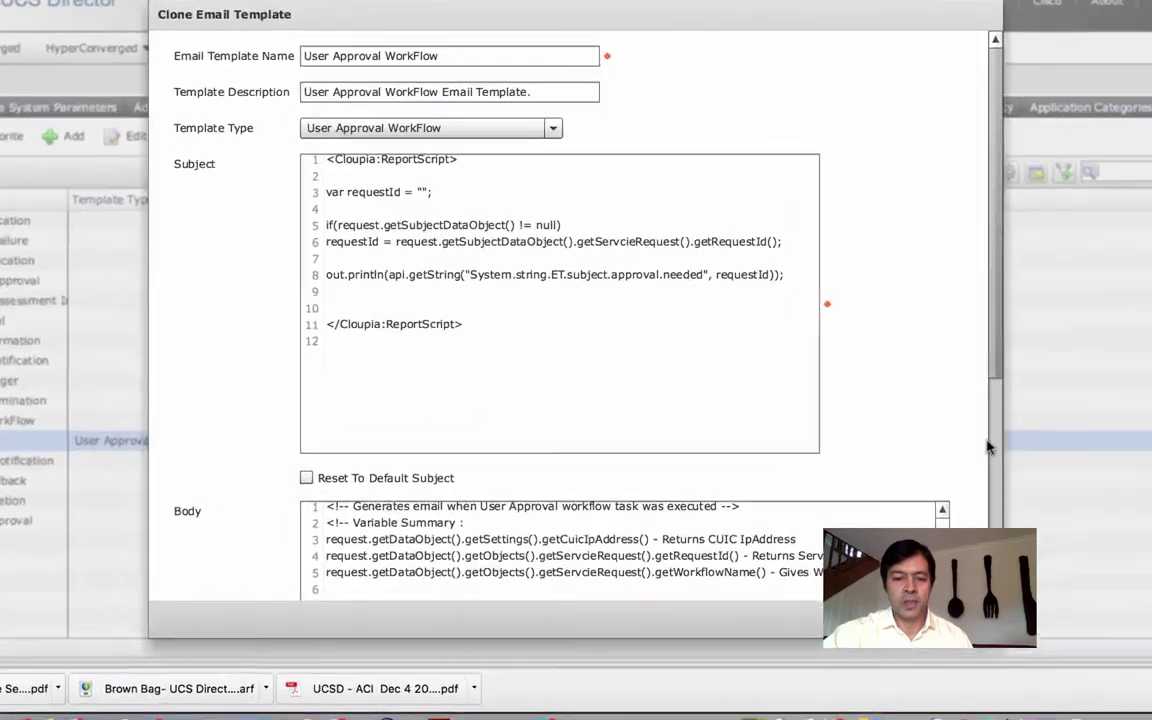
pyautogui.moveTo(911, 373); pyautogui.dragTo(906, 548)
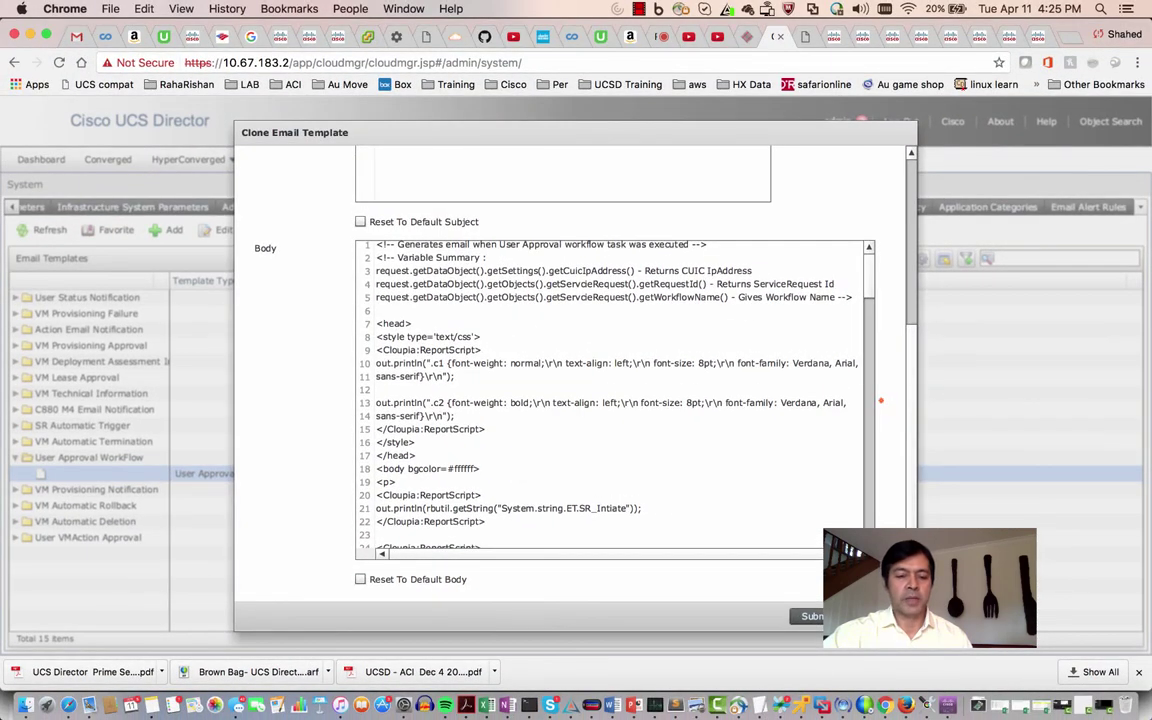
pyautogui.click(868, 616)
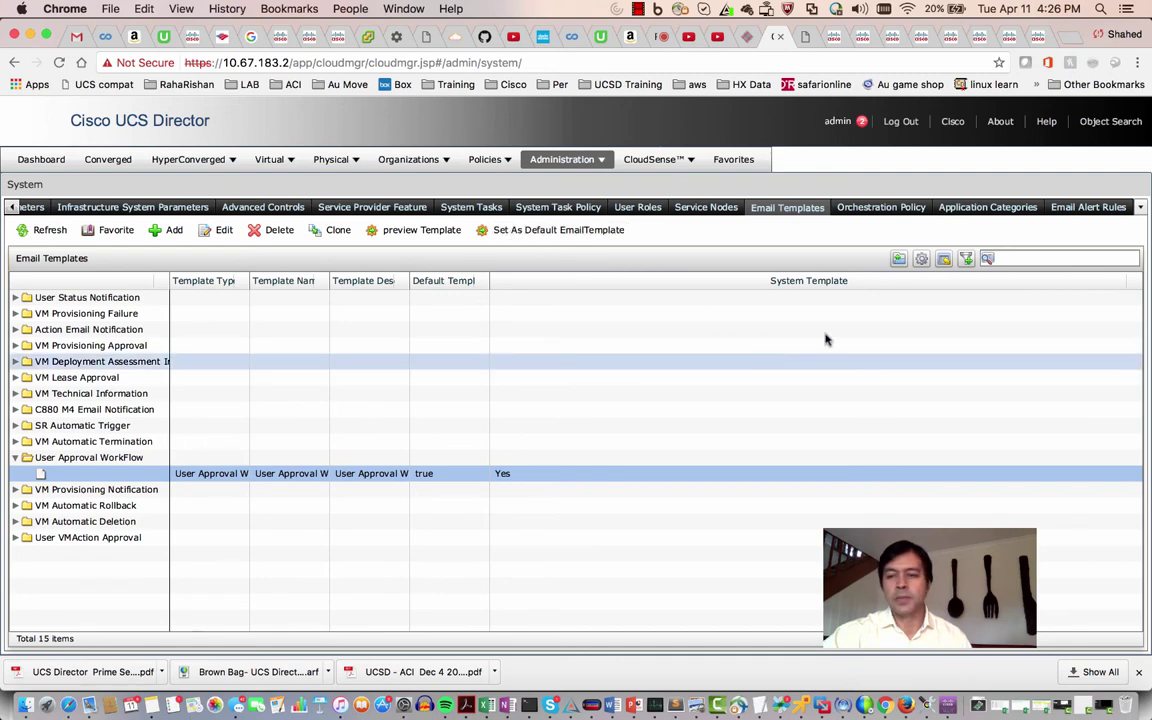
# Switch to Application Categories from the tab overflow list to view the 12 default categories
pyautogui.click(1140, 208)
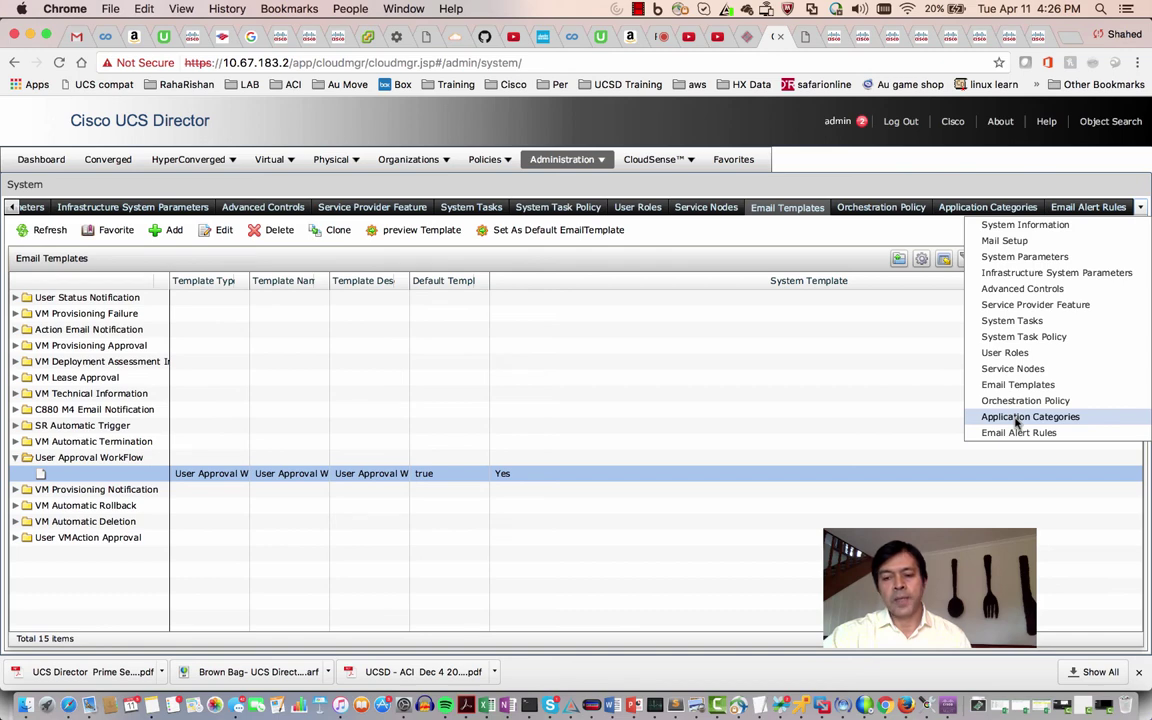
pyautogui.click(1016, 418)
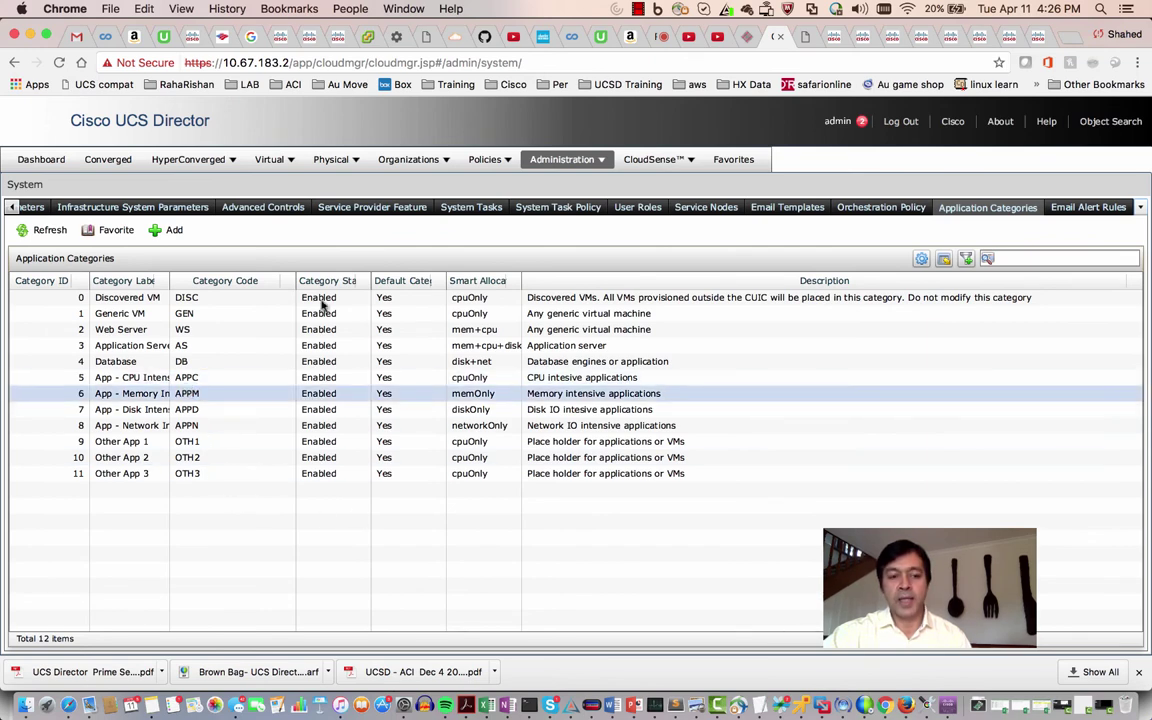
pyautogui.click(1140, 207)
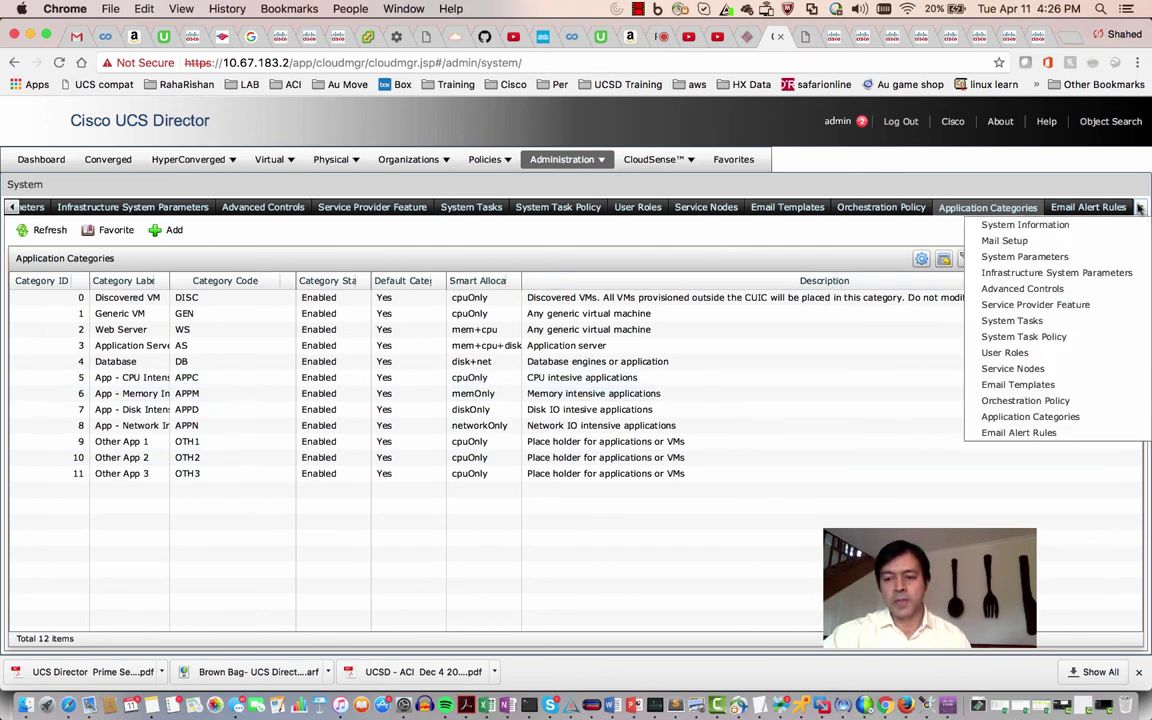
# Show the empty Email Alert Rules page, checking the System alert scope in a discarded new rule
pyautogui.click(1030, 432)
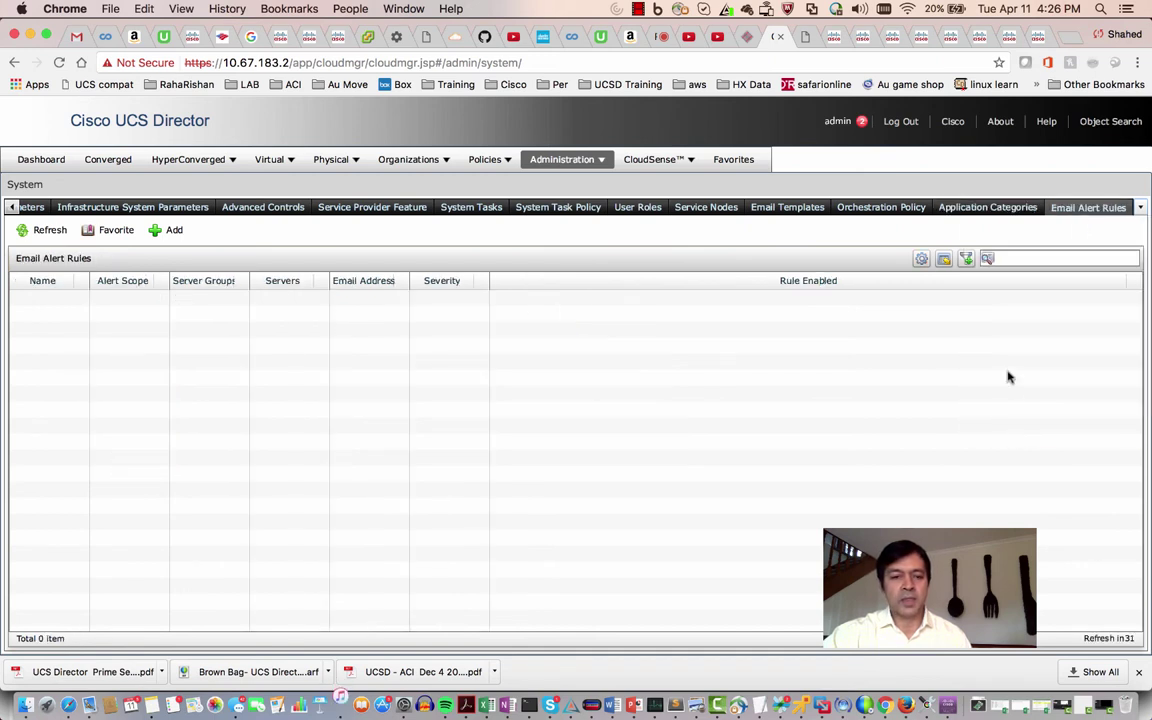
pyautogui.click(174, 230)
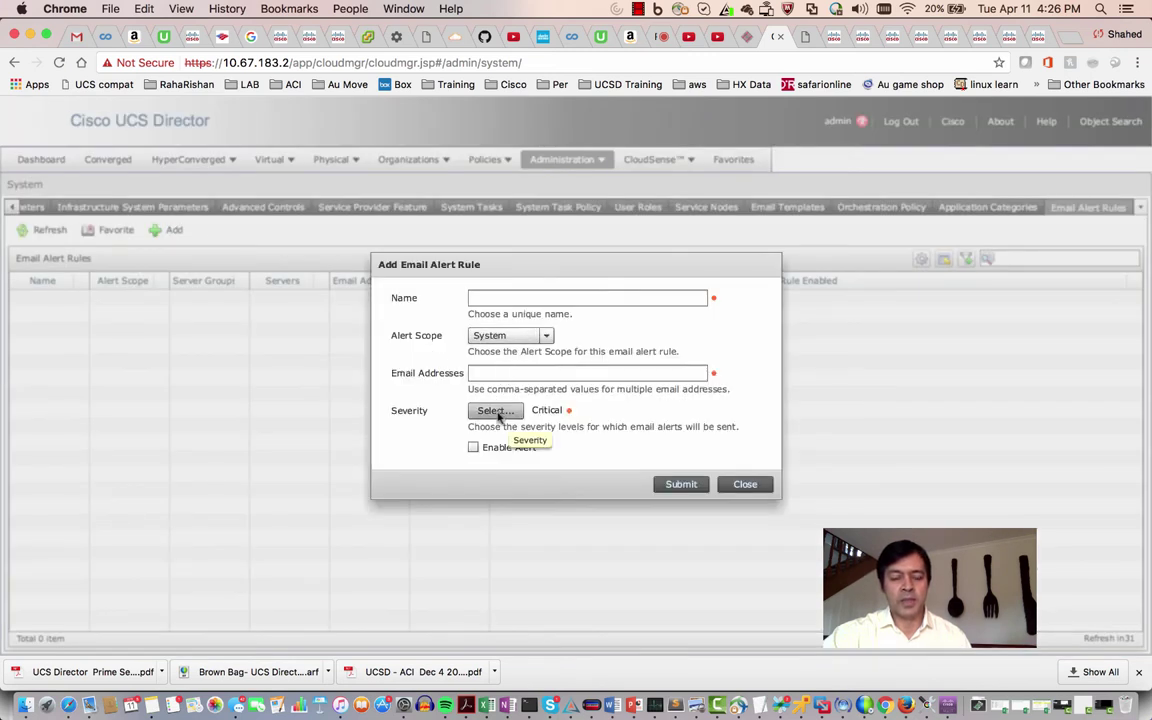
pyautogui.click(535, 338)
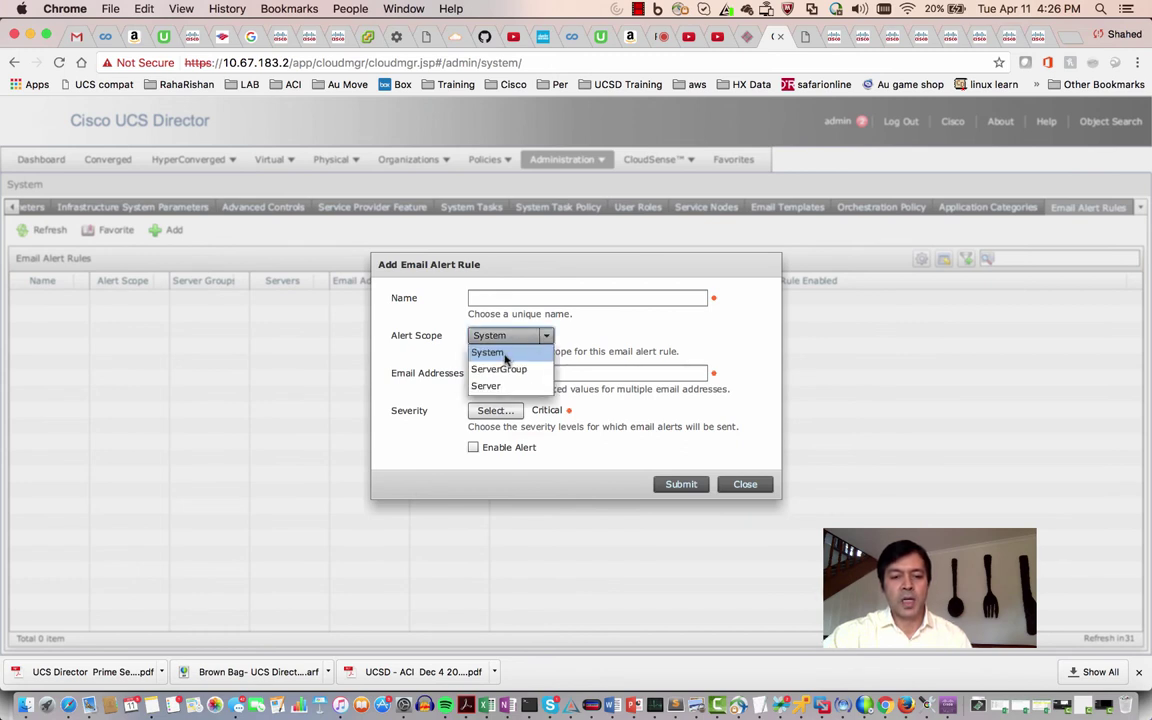
pyautogui.click(505, 358)
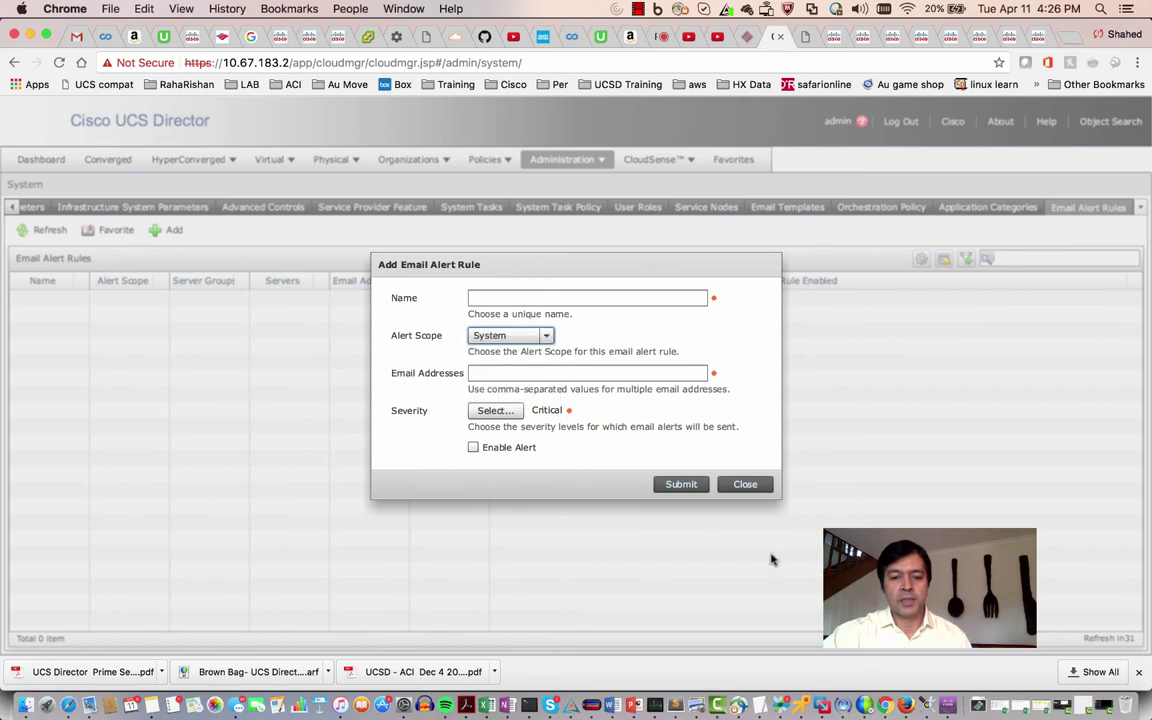
pyautogui.click(745, 484)
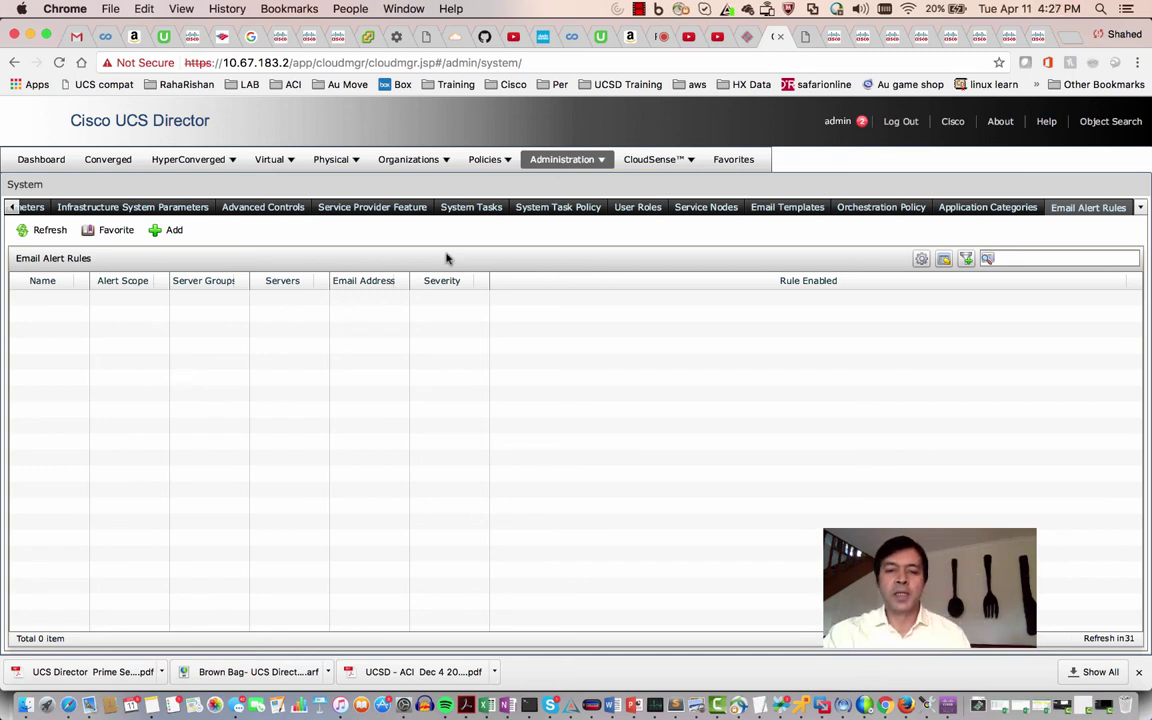
pyautogui.click(603, 162)
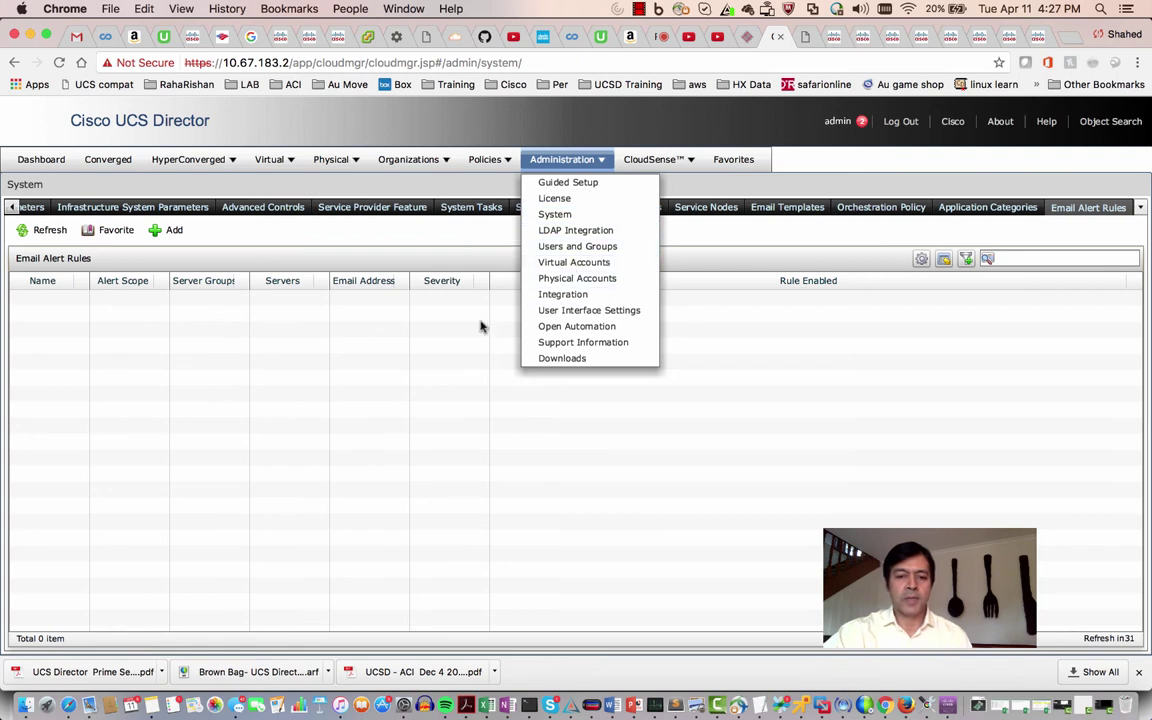
# Review the Default Group in Users and Groups, then list the five local user accounts
pyautogui.click(565, 247)
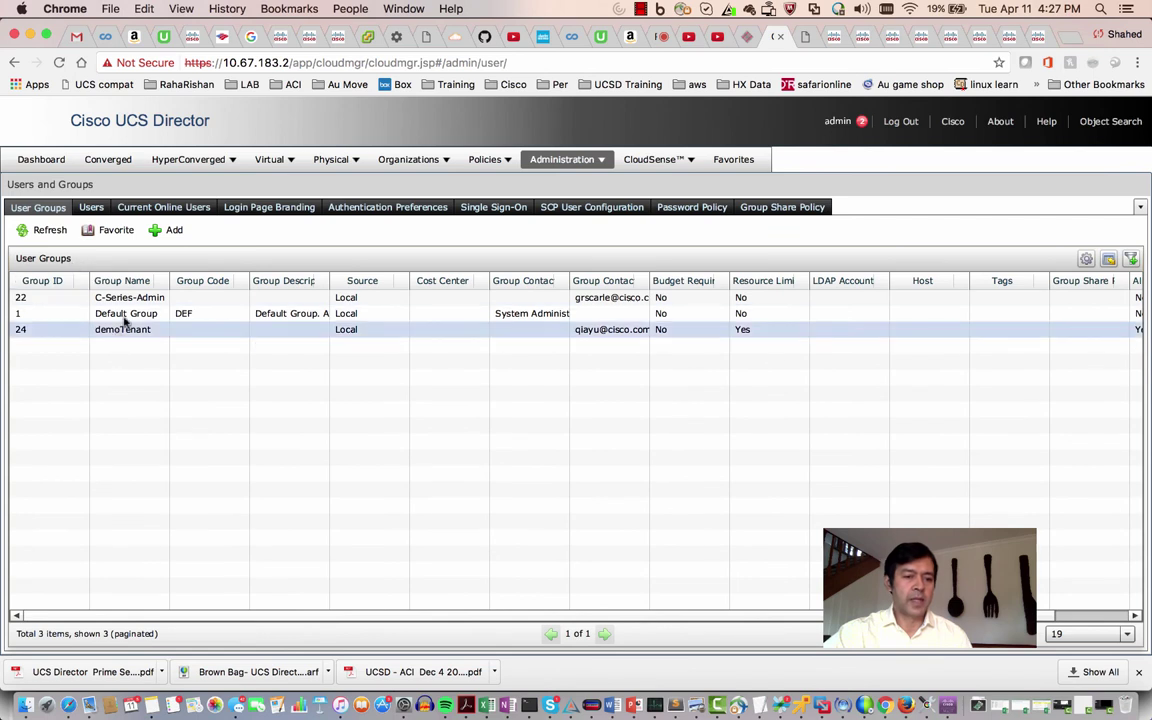
pyautogui.click(127, 314)
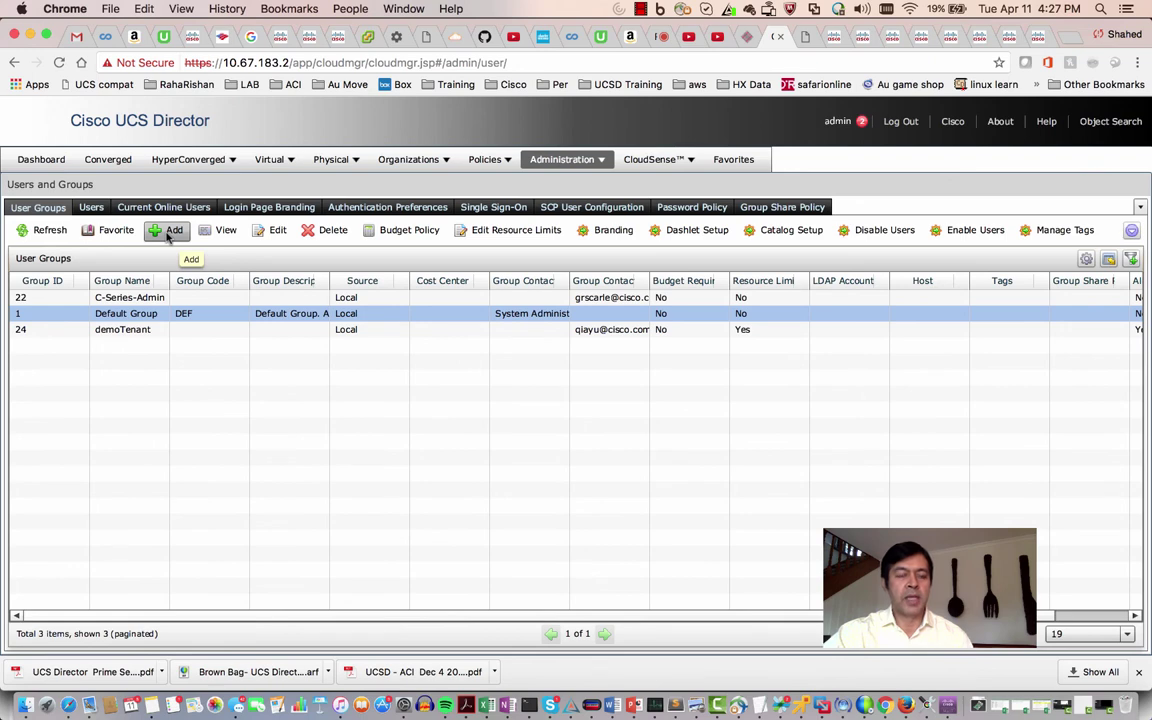
pyautogui.click(168, 236)
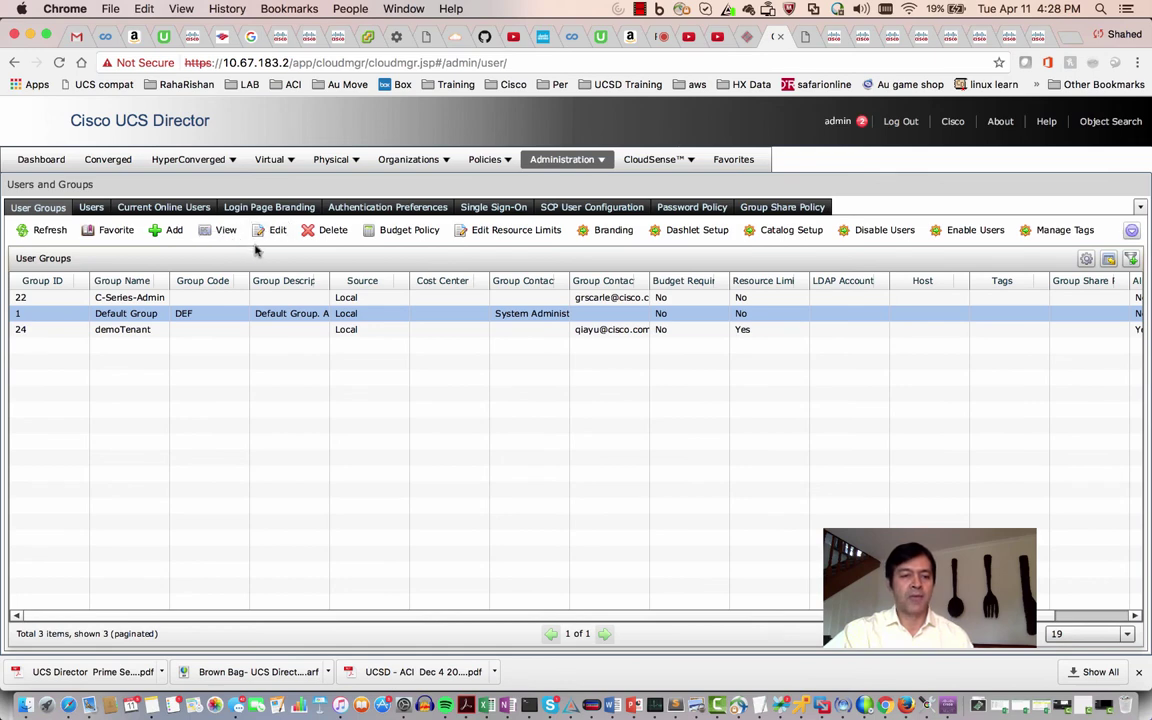
pyautogui.click(91, 207)
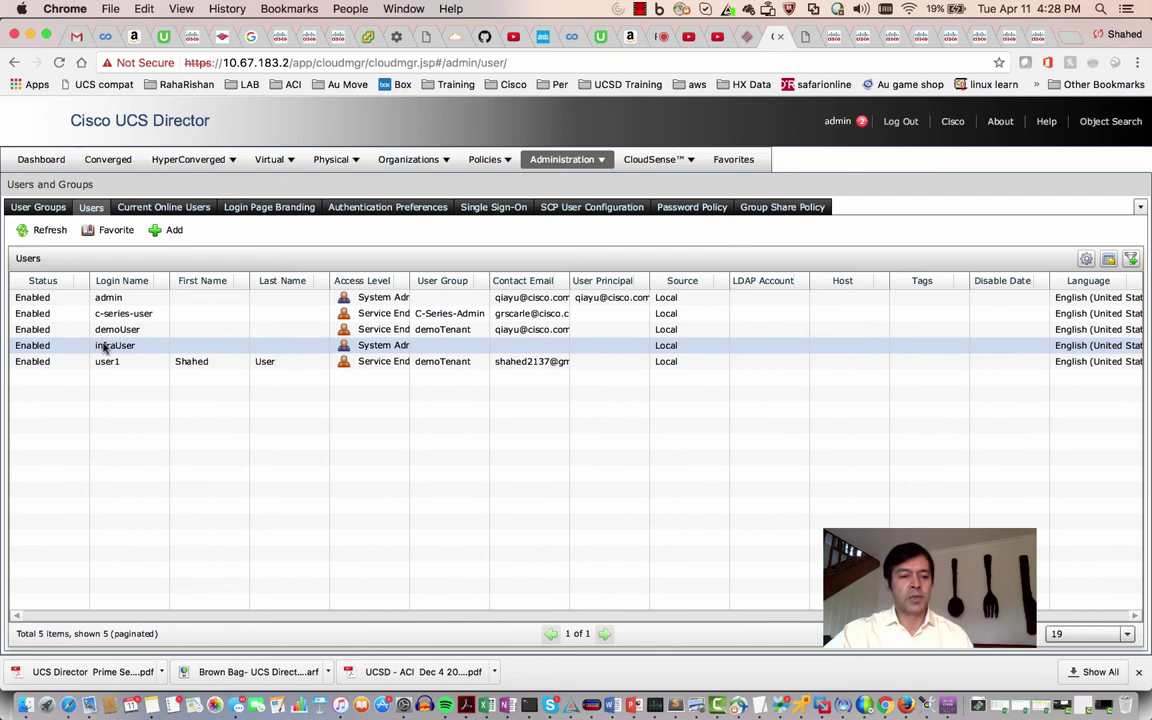
# Review the last user account, the authentication preferences, and the disabled Single Sign-On settings
pyautogui.click(108, 363)
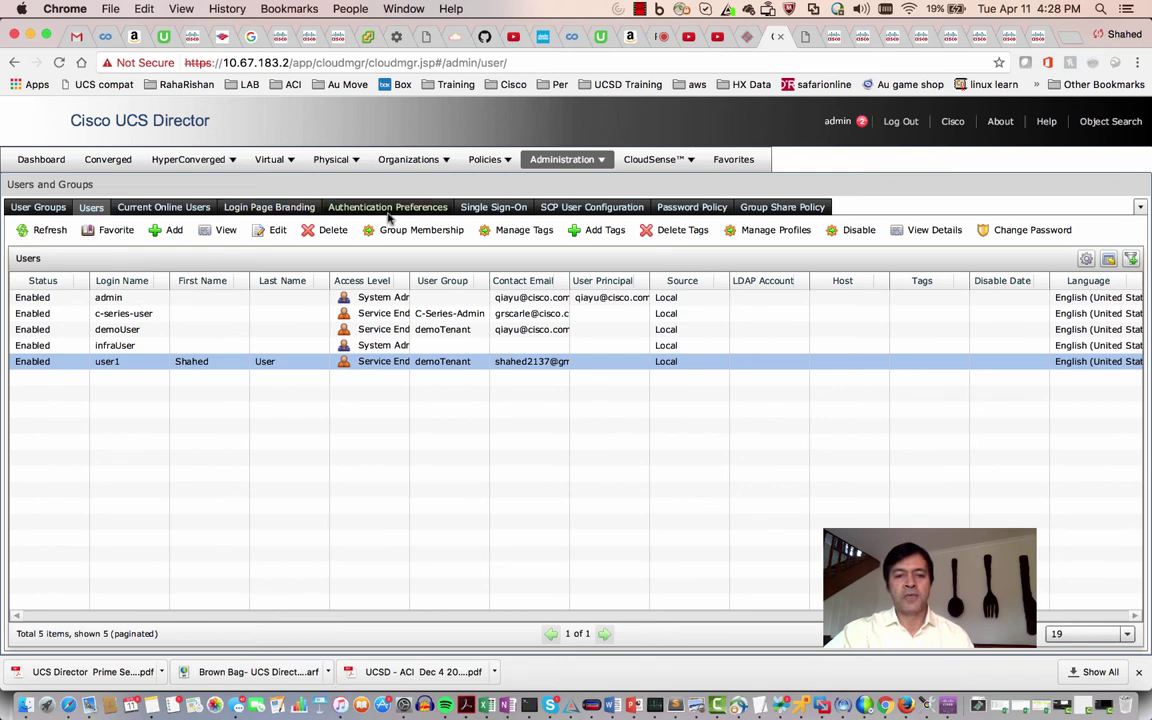
pyautogui.click(388, 209)
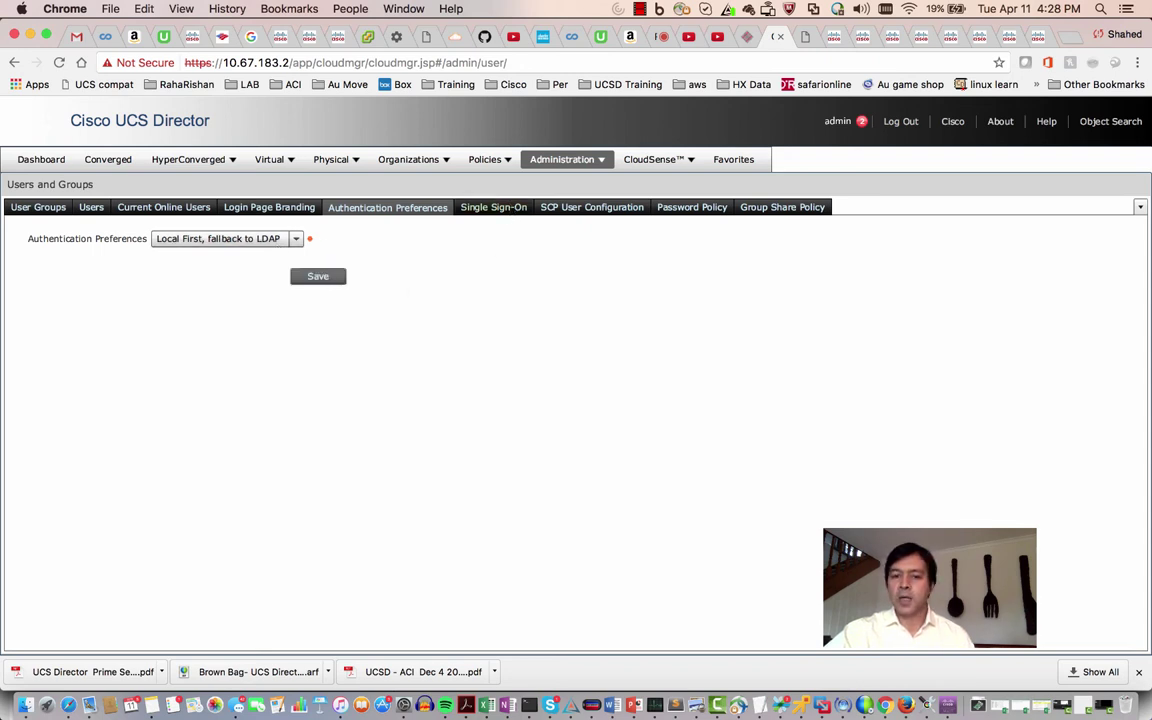
pyautogui.click(505, 207)
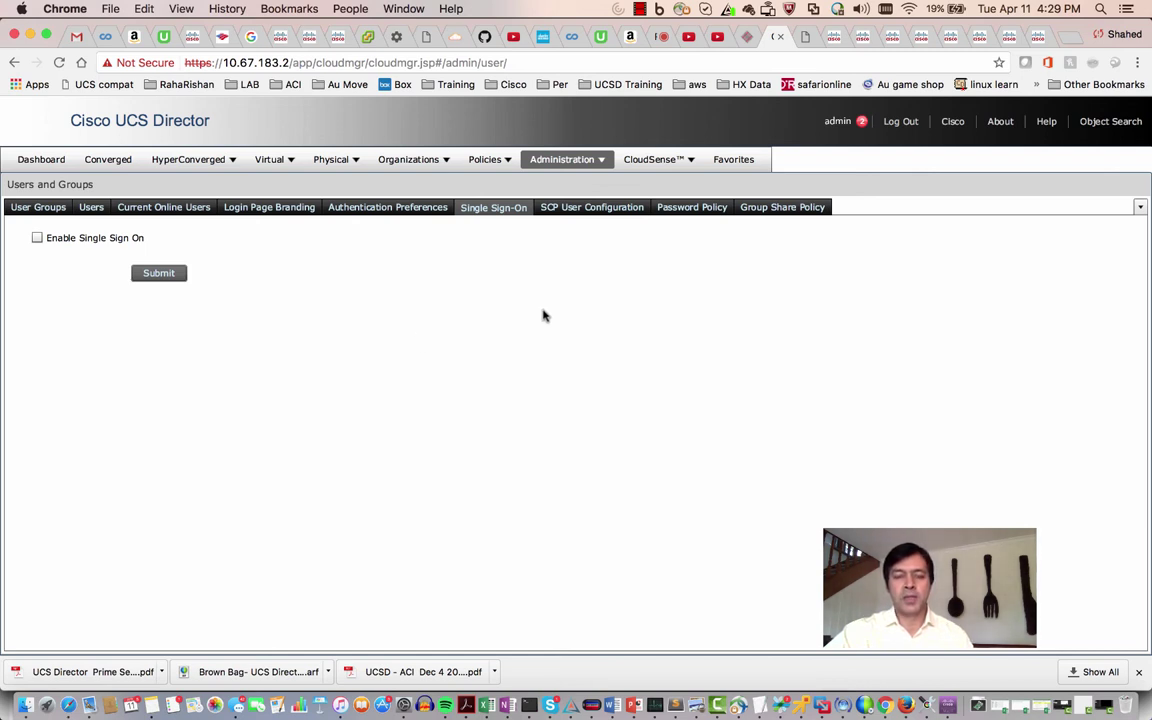
pyautogui.click(601, 163)
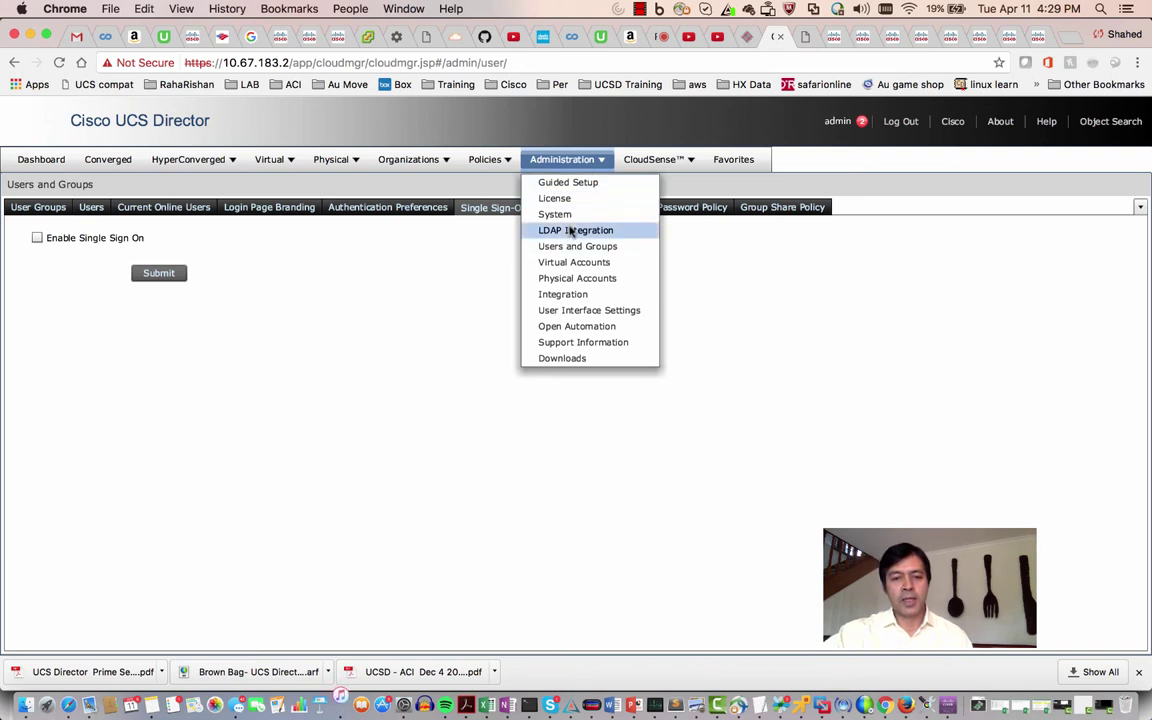
# Start a Microsoft Active Directory LDAP server entry with SSL on port 636 and hourly synchronization
pyautogui.click(570, 232)
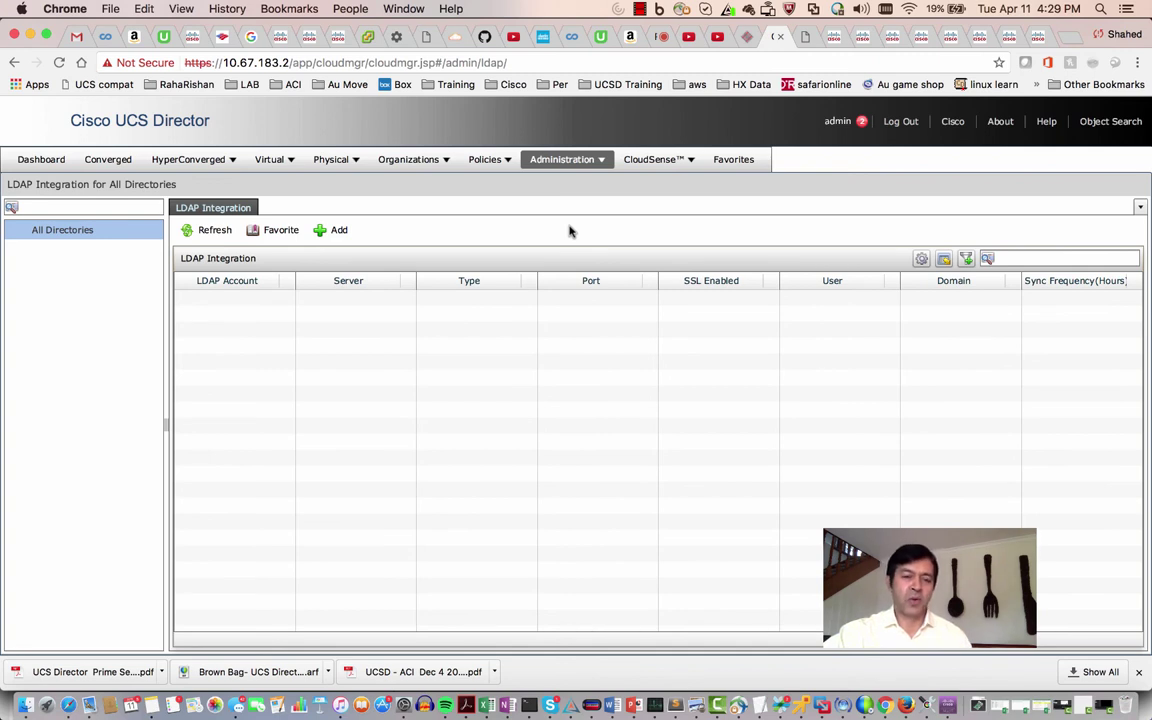
pyautogui.click(333, 230)
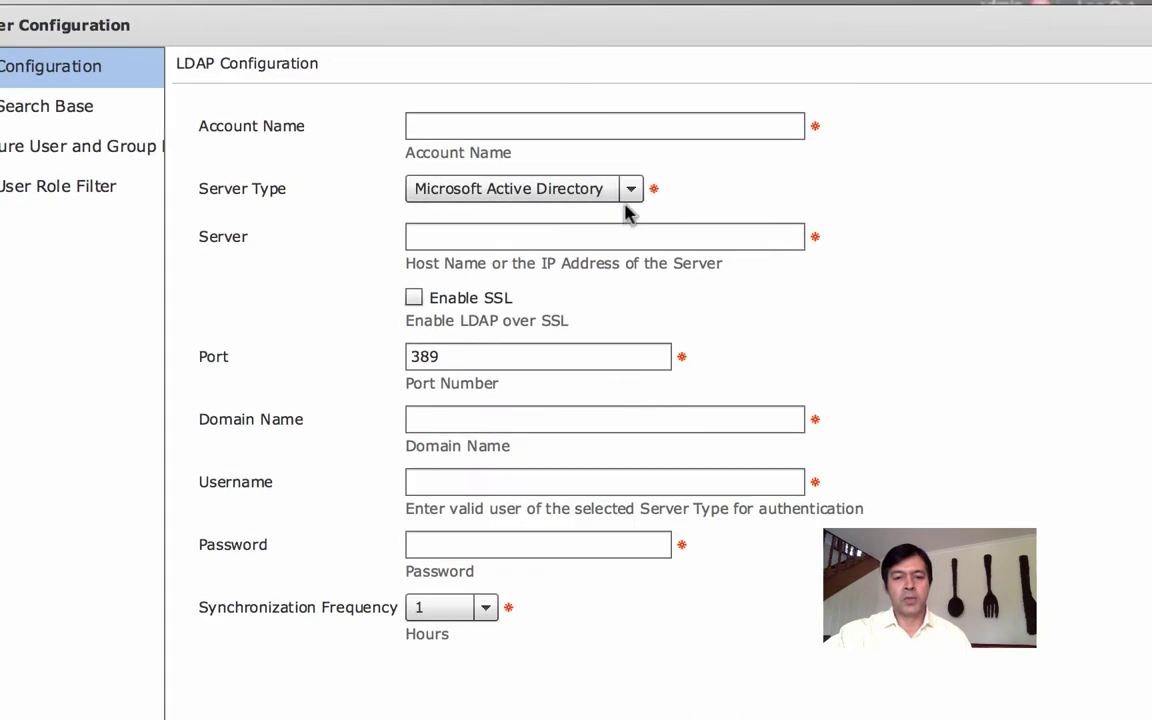
pyautogui.click(618, 220)
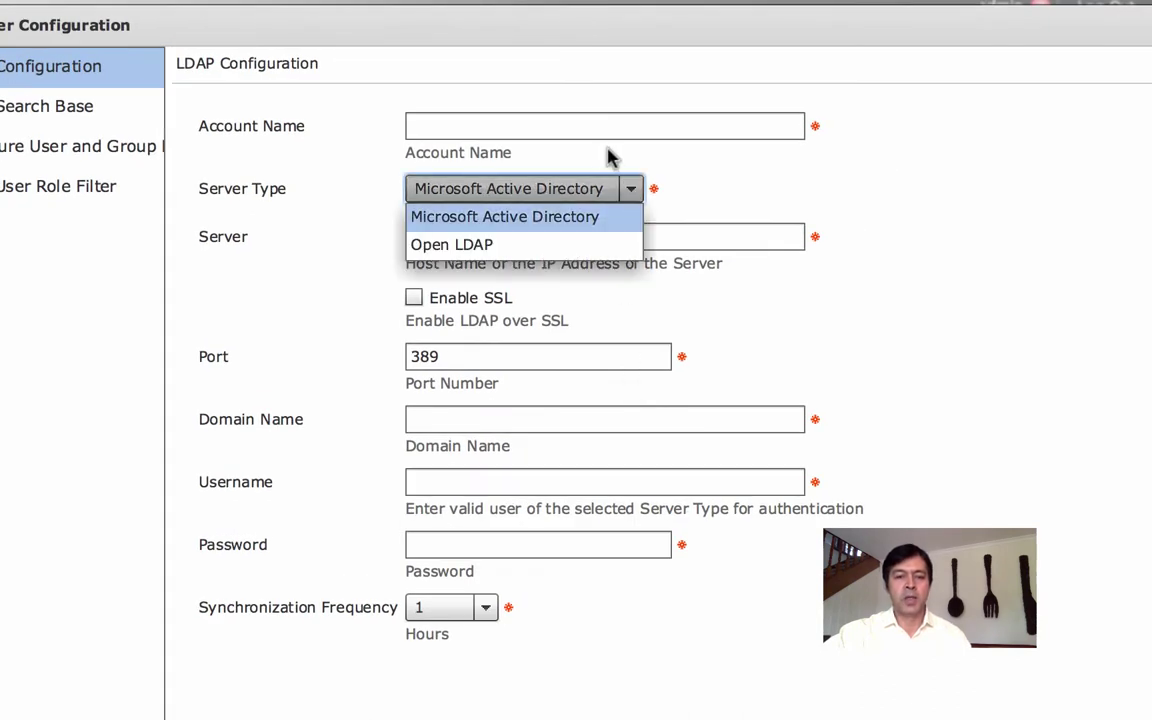
pyautogui.click(770, 177)
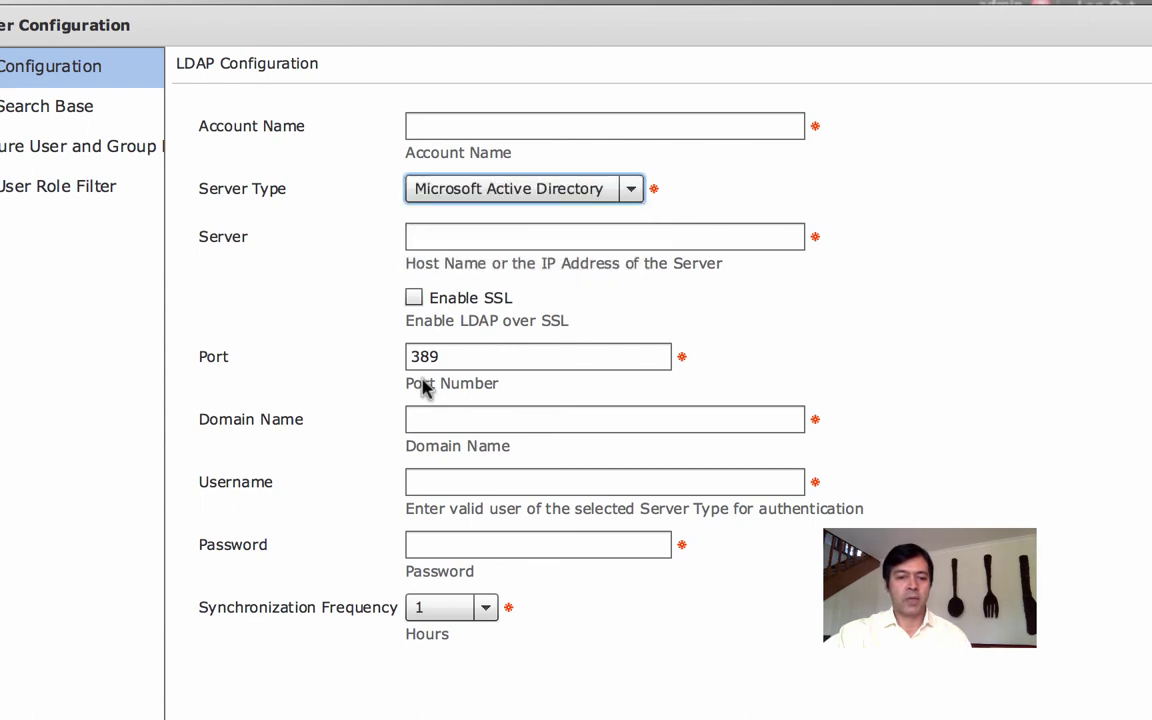
pyautogui.click(414, 298)
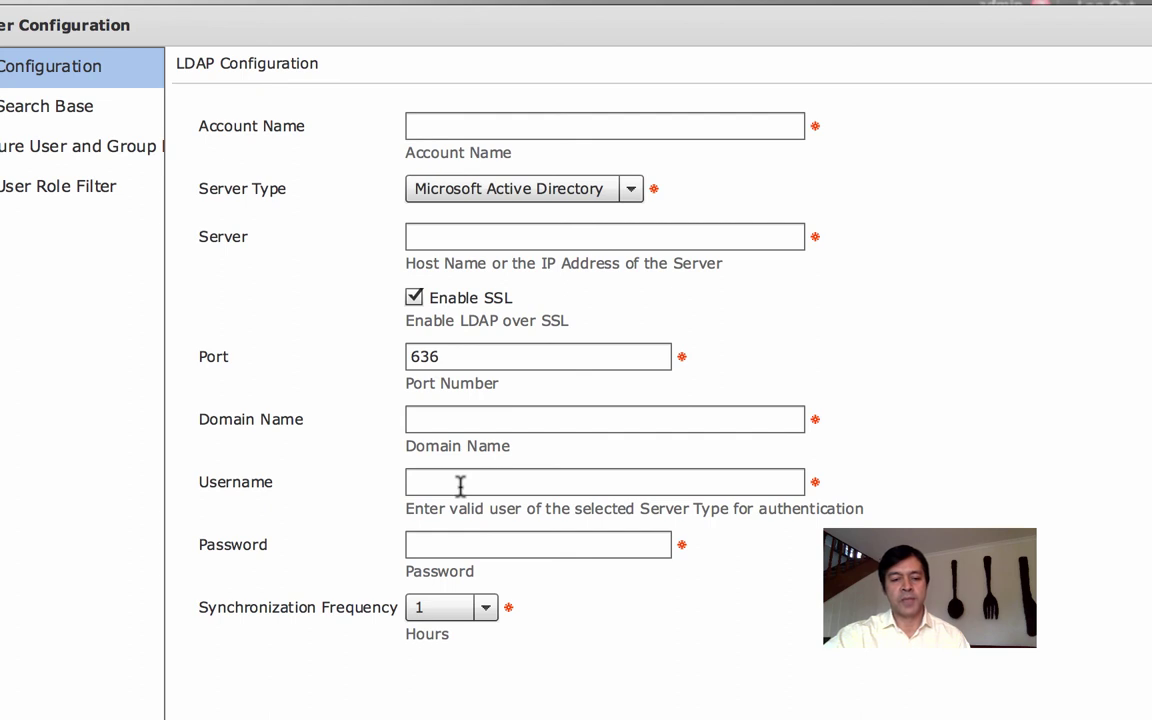
pyautogui.click(485, 609)
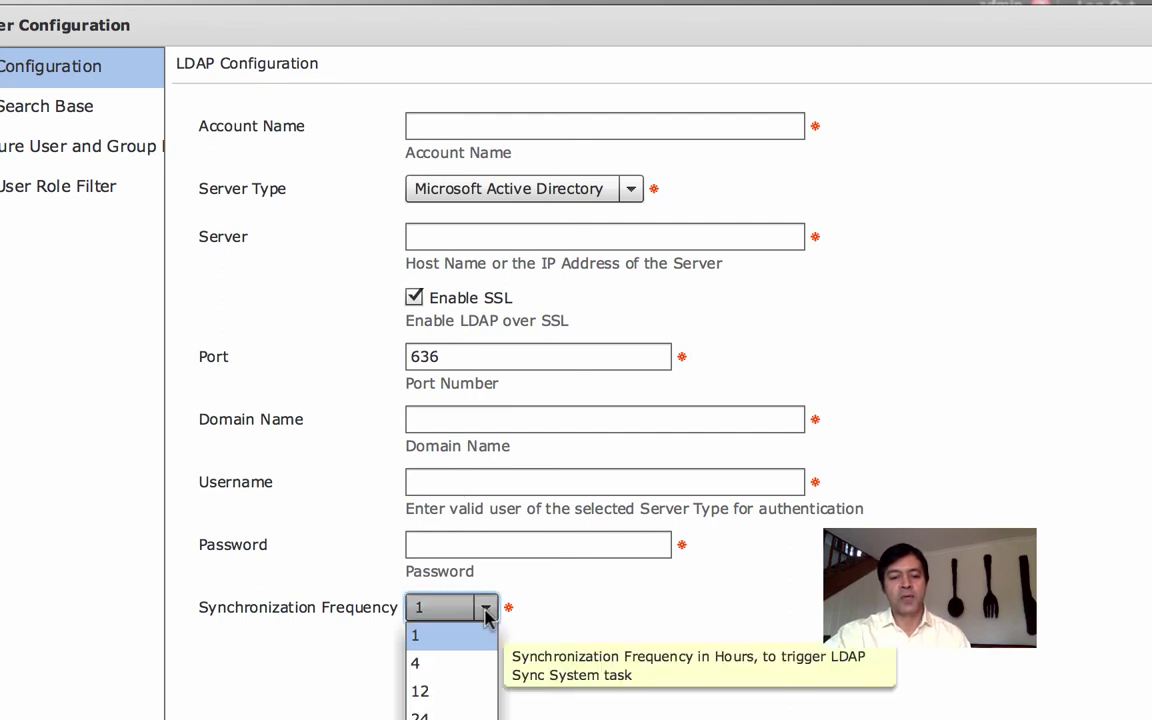
pyautogui.click(598, 611)
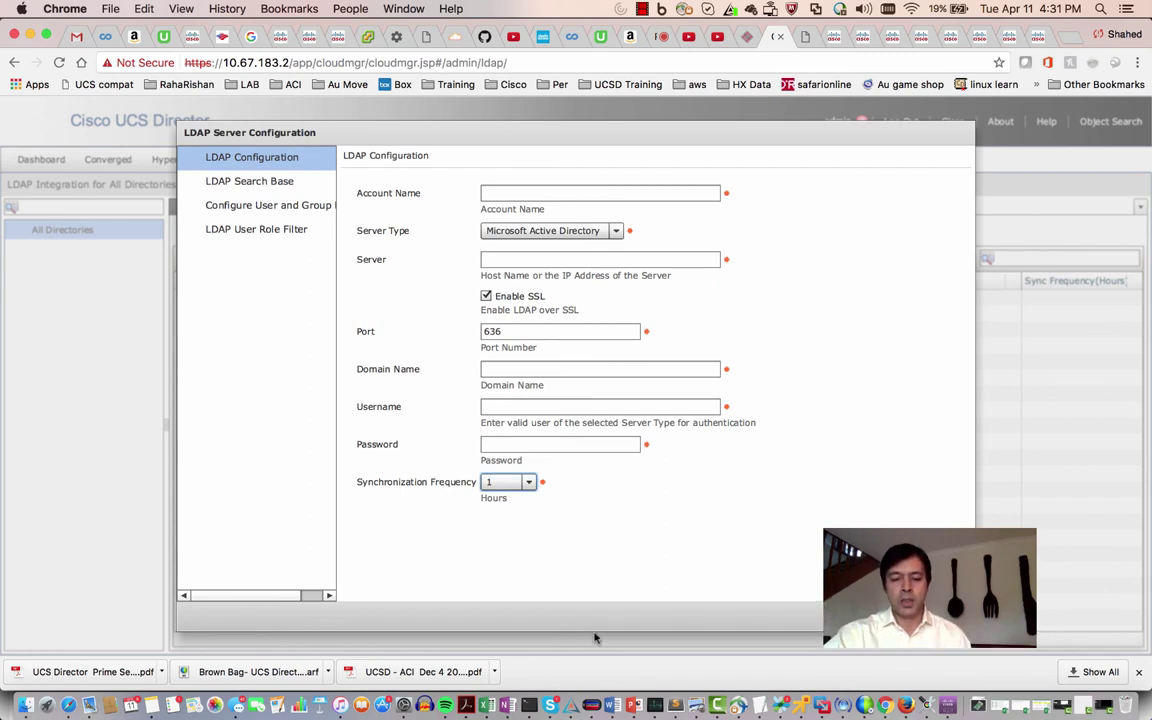
# Present the UCSD VI Mgmt & Policies deck full screen from slide 6, 'LDAP Integration'
pyautogui.click(634, 706)
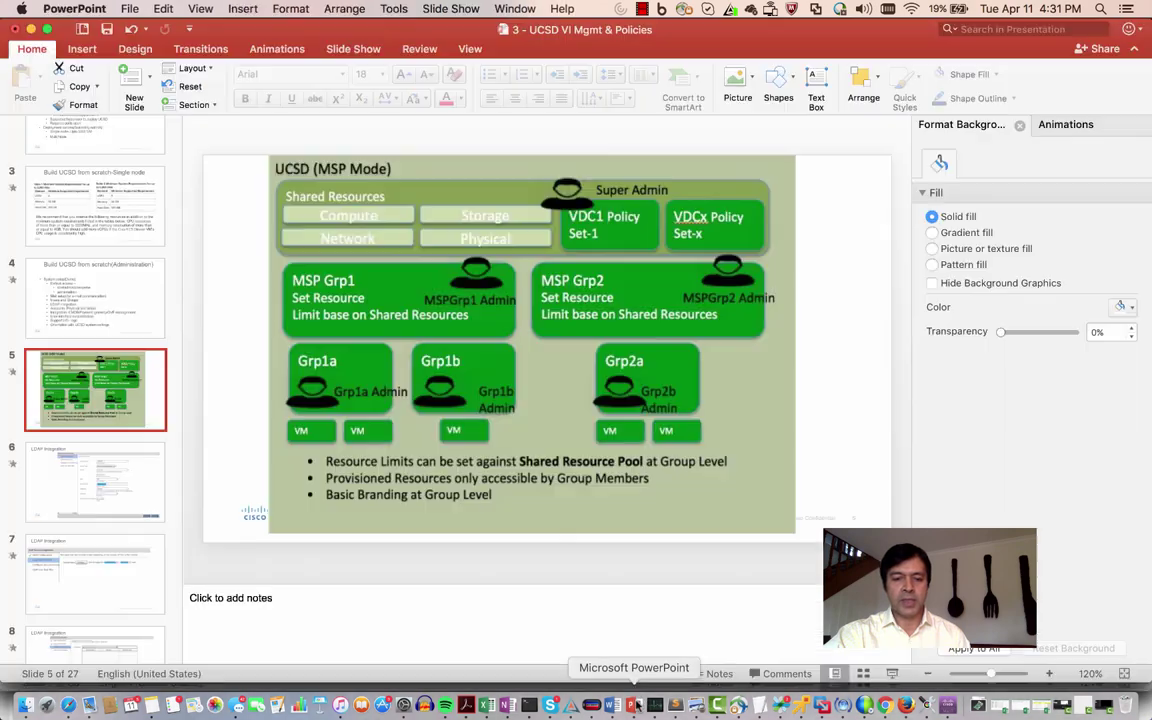
pyautogui.scroll(-2, 88, 536)
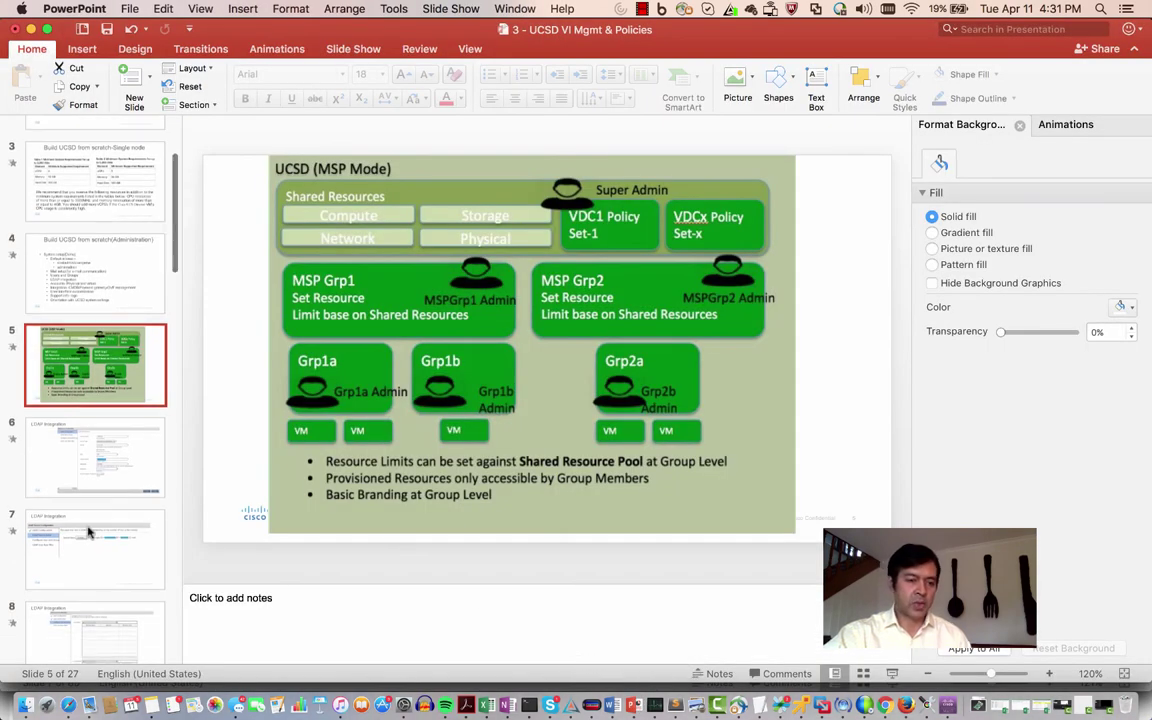
pyautogui.click(80, 480)
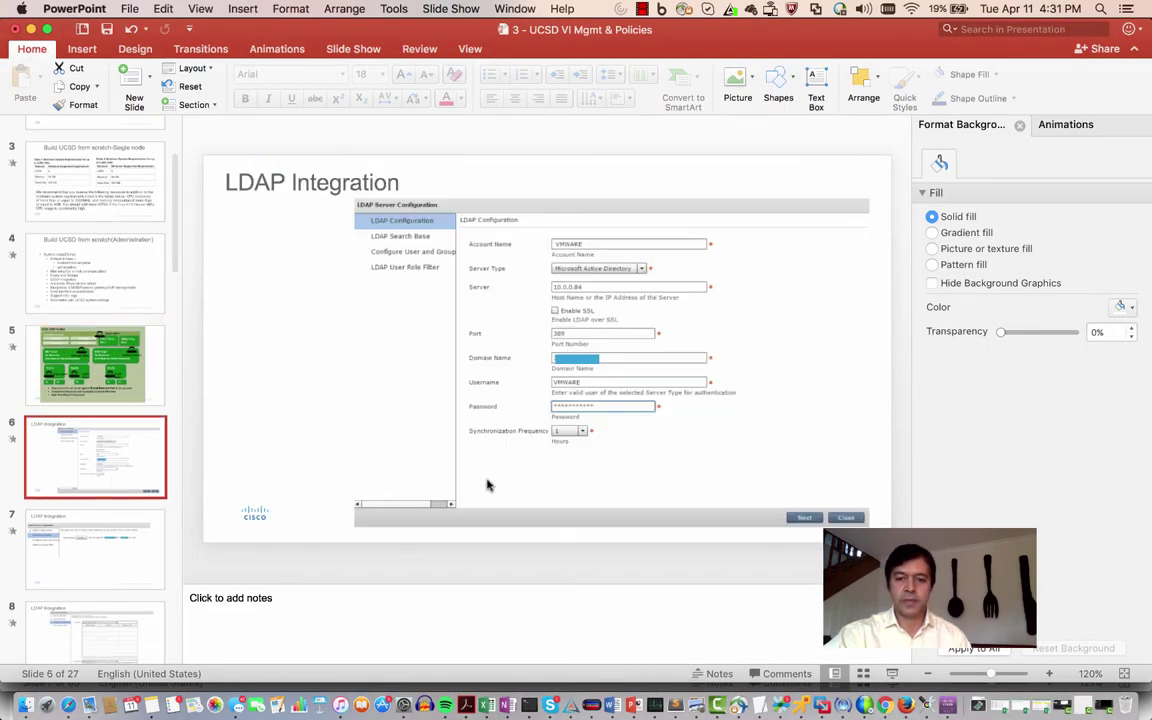
pyautogui.click(892, 673)
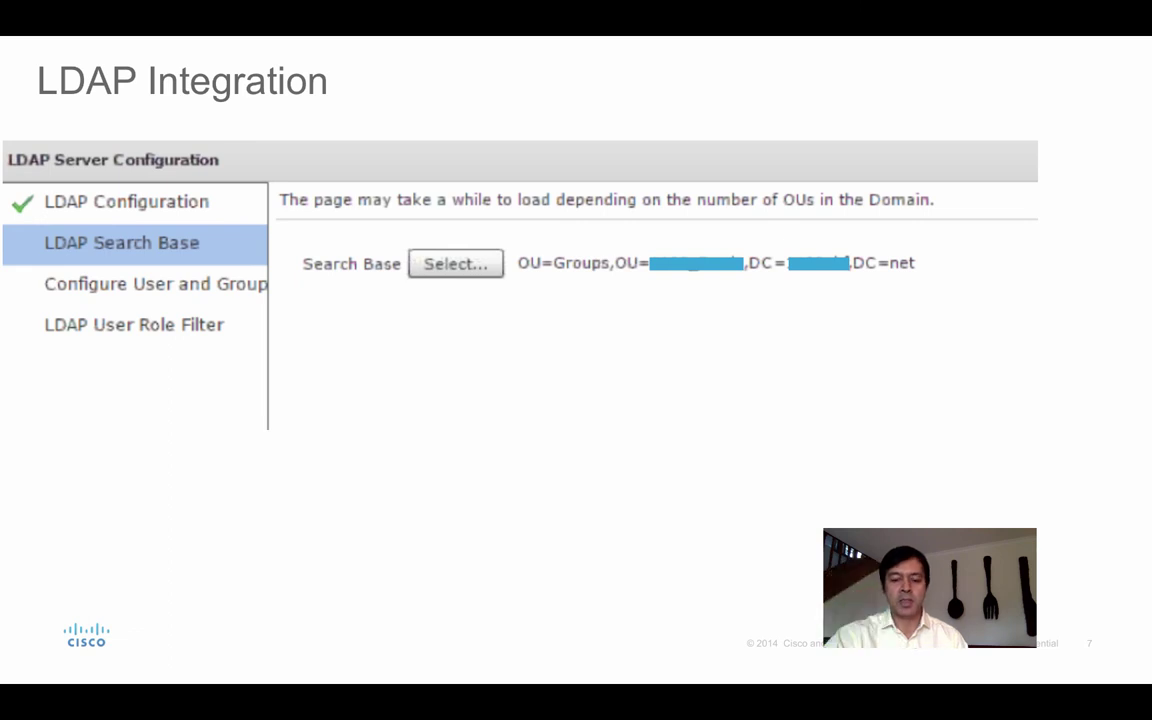
# Advance the slide show to slide 9, the Add Entry screenshot for NETOPSADMINS
pyautogui.press('Right')
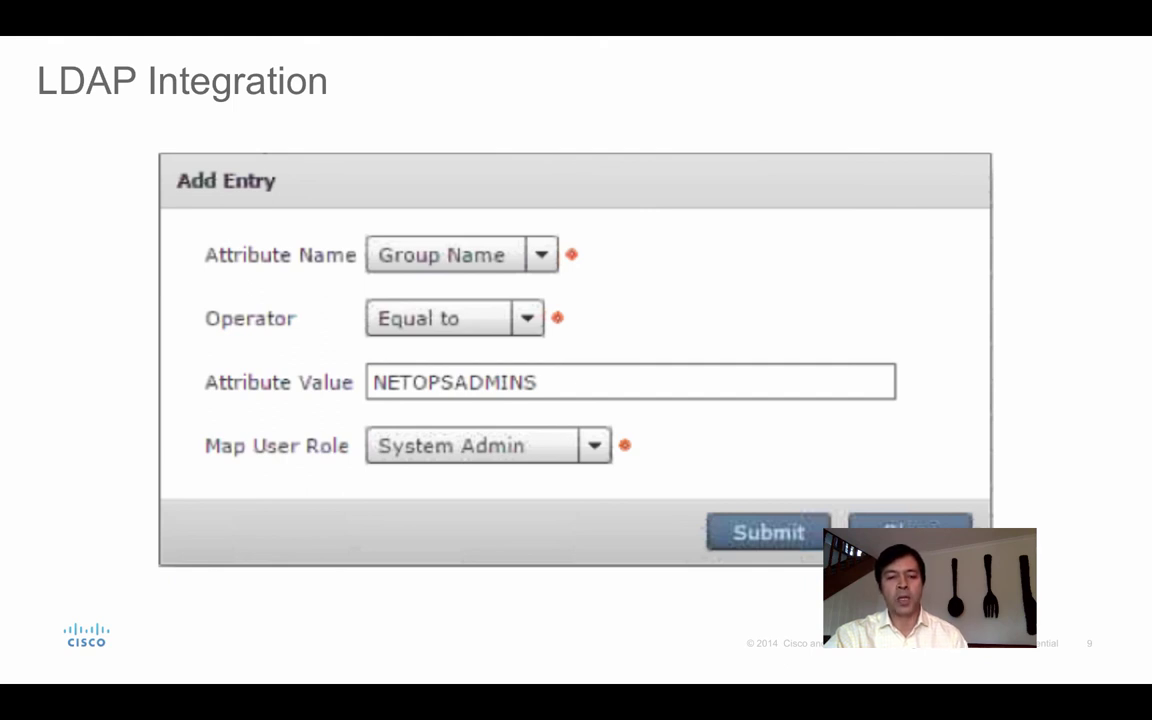
# Show the Adding resources slide, move the update prompt aside, exit, and select slide 9
pyautogui.press('Right')
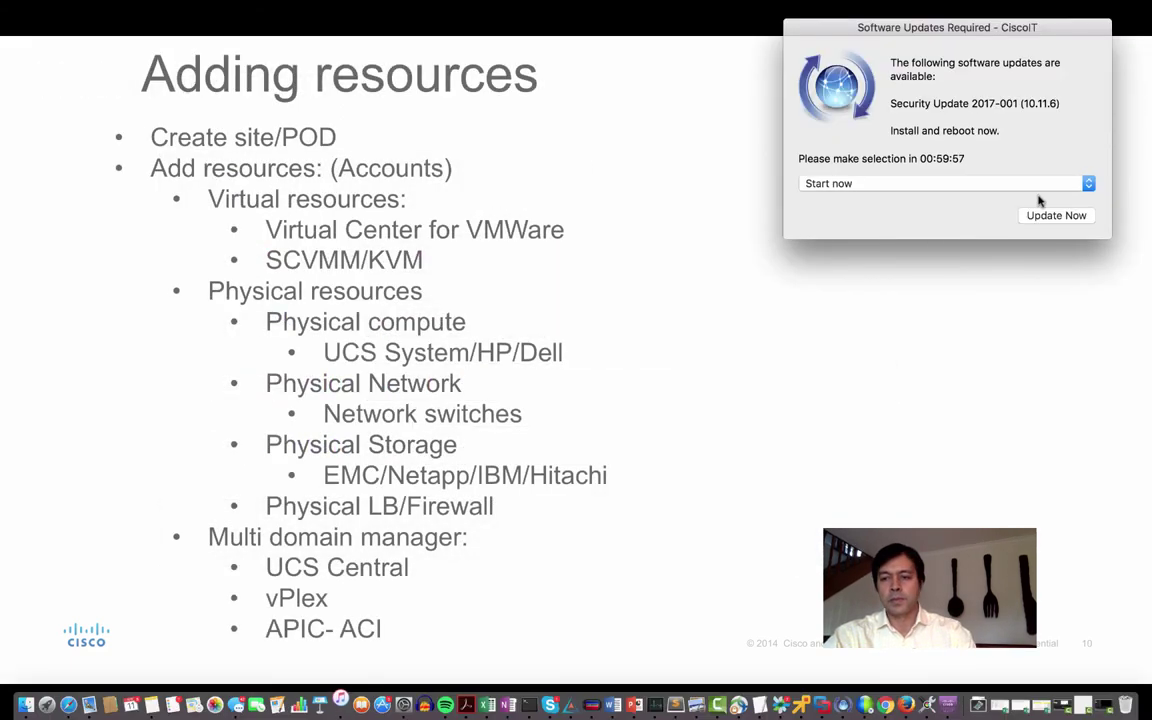
pyautogui.moveTo(937, 35); pyautogui.dragTo(1130, 268)
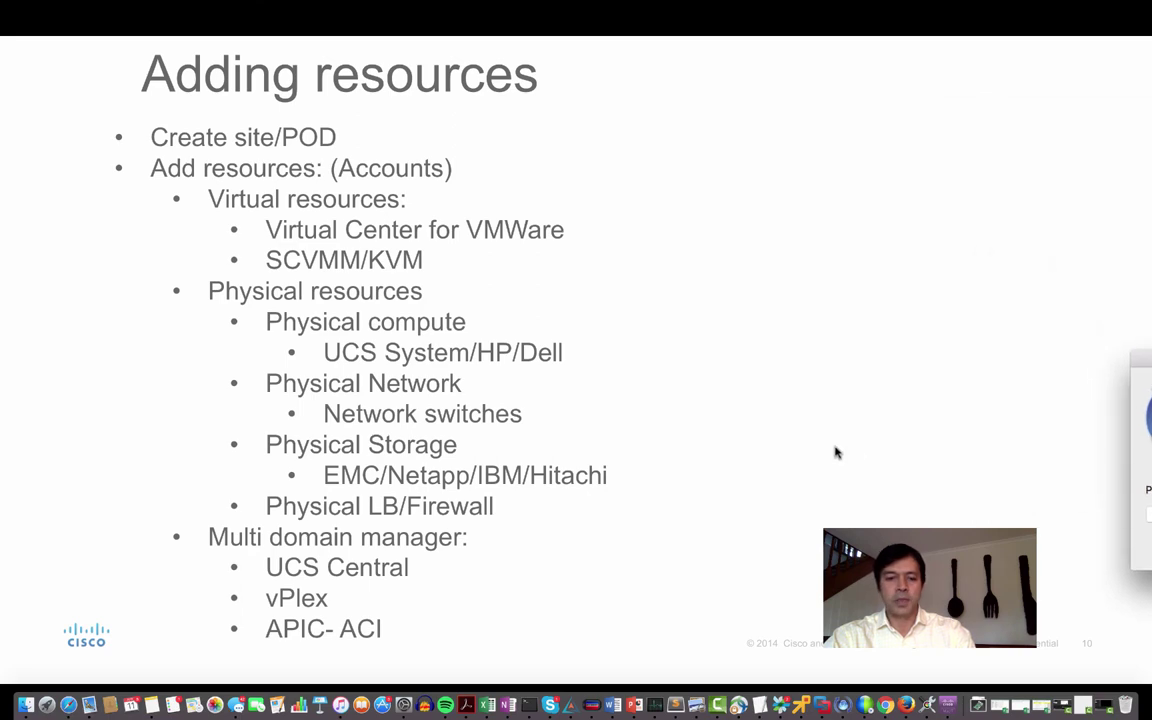
pyautogui.press('Escape')
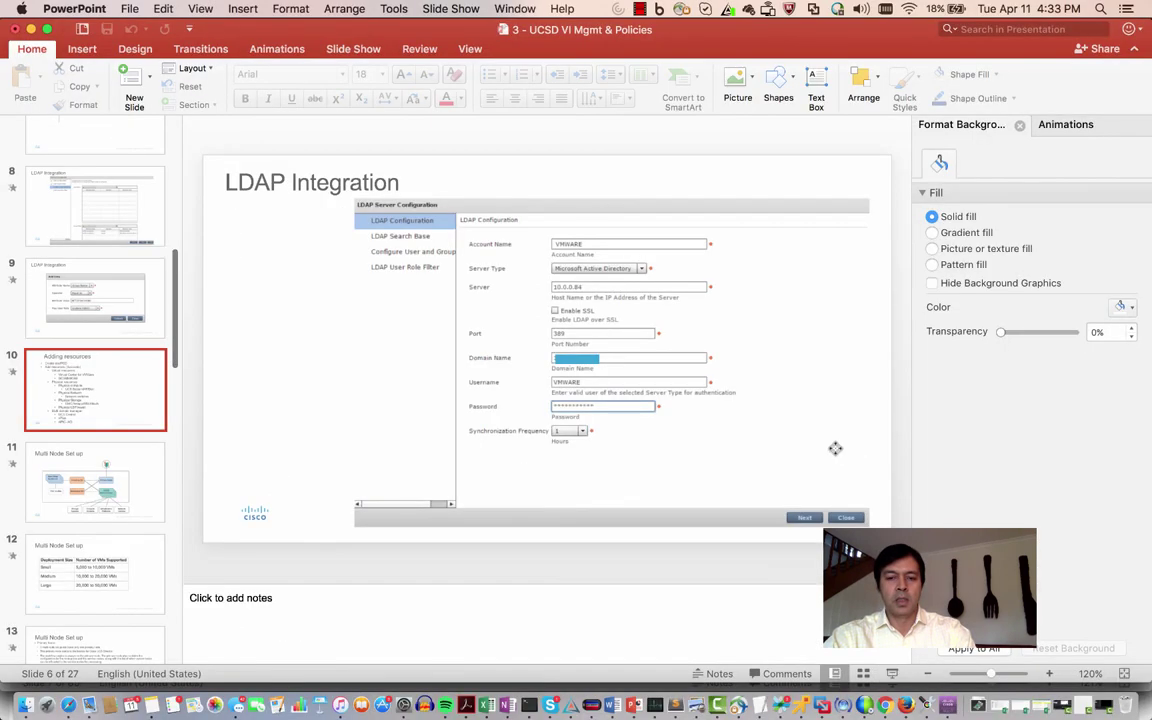
pyautogui.click(148, 305)
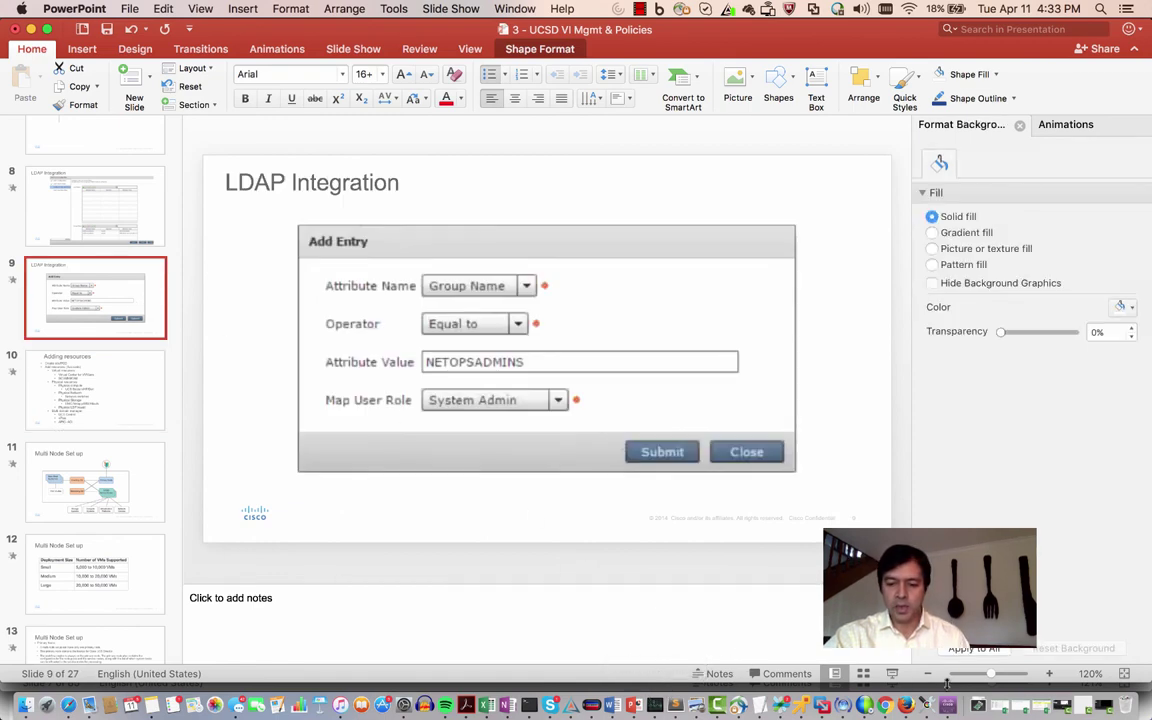
# Return to the UCS Director browser and close the blank LDAP Server Configuration form
pyautogui.click(885, 706)
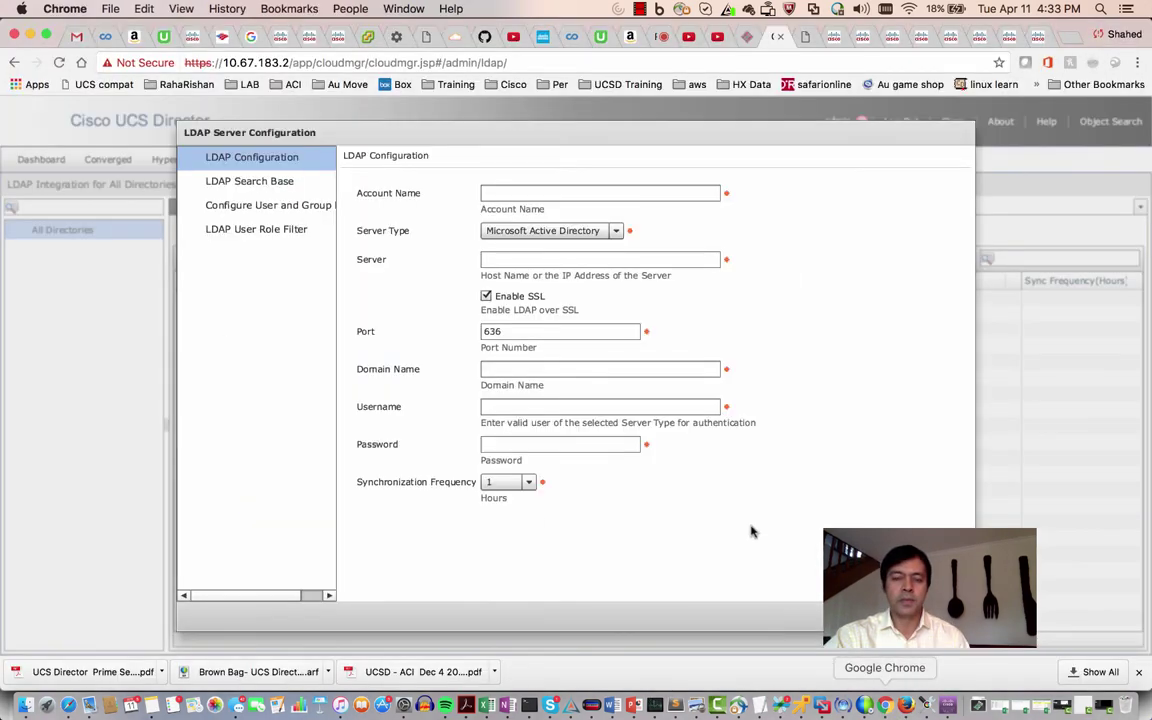
pyautogui.press('Escape')
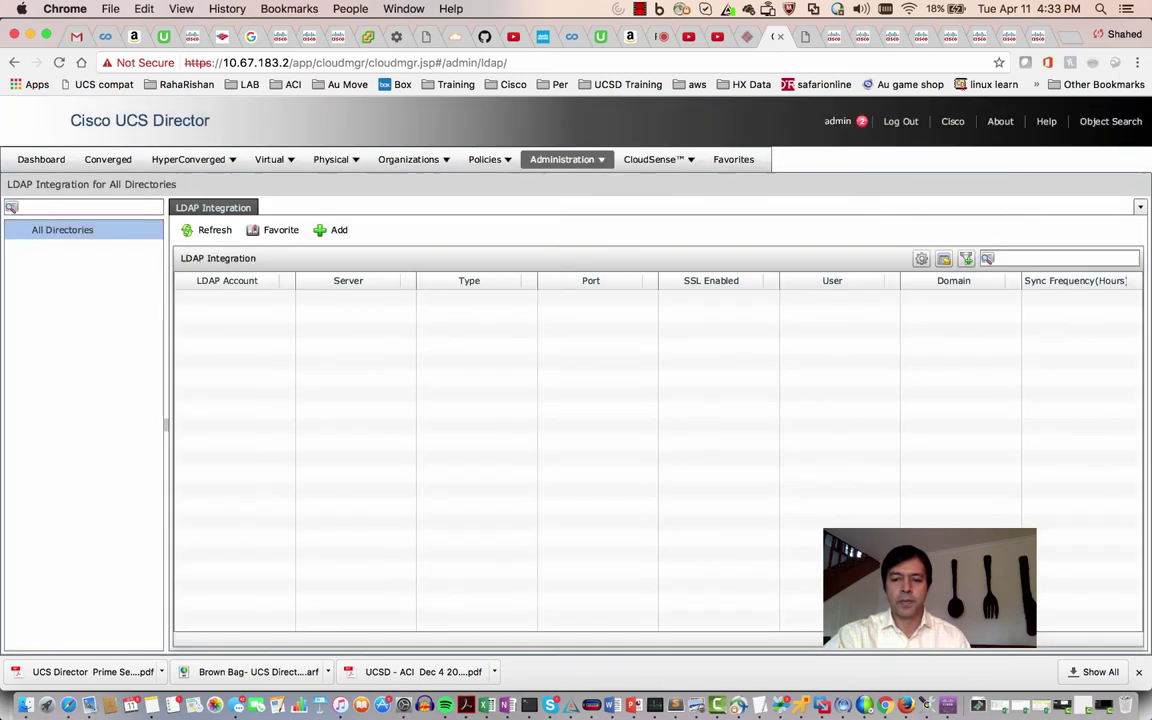
pyautogui.click(604, 161)
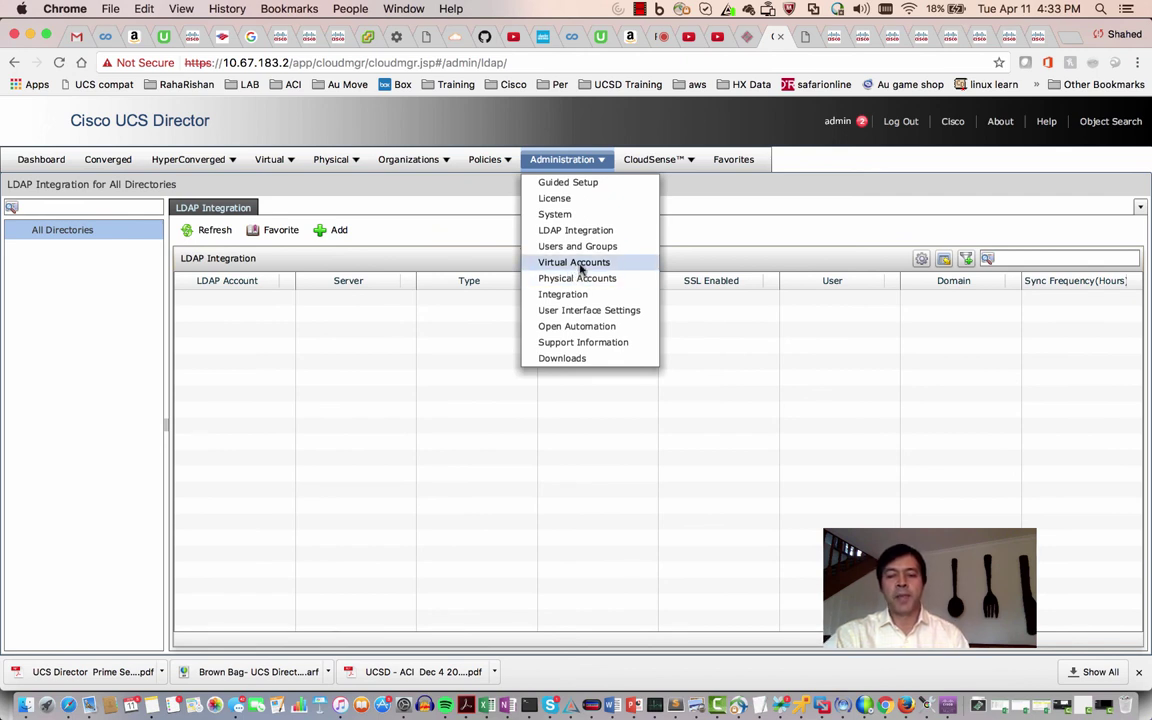
# Go from Virtual Accounts to Physical Accounts, where Site Management lists only Sydney
pyautogui.click(580, 264)
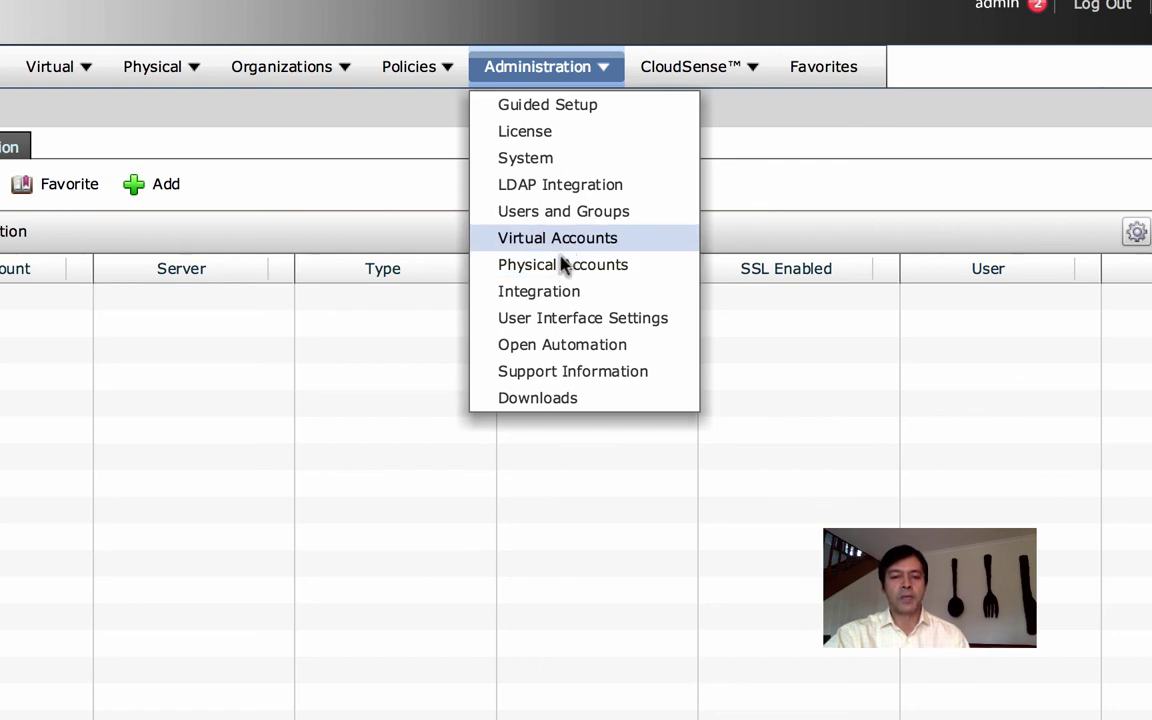
pyautogui.click(562, 264)
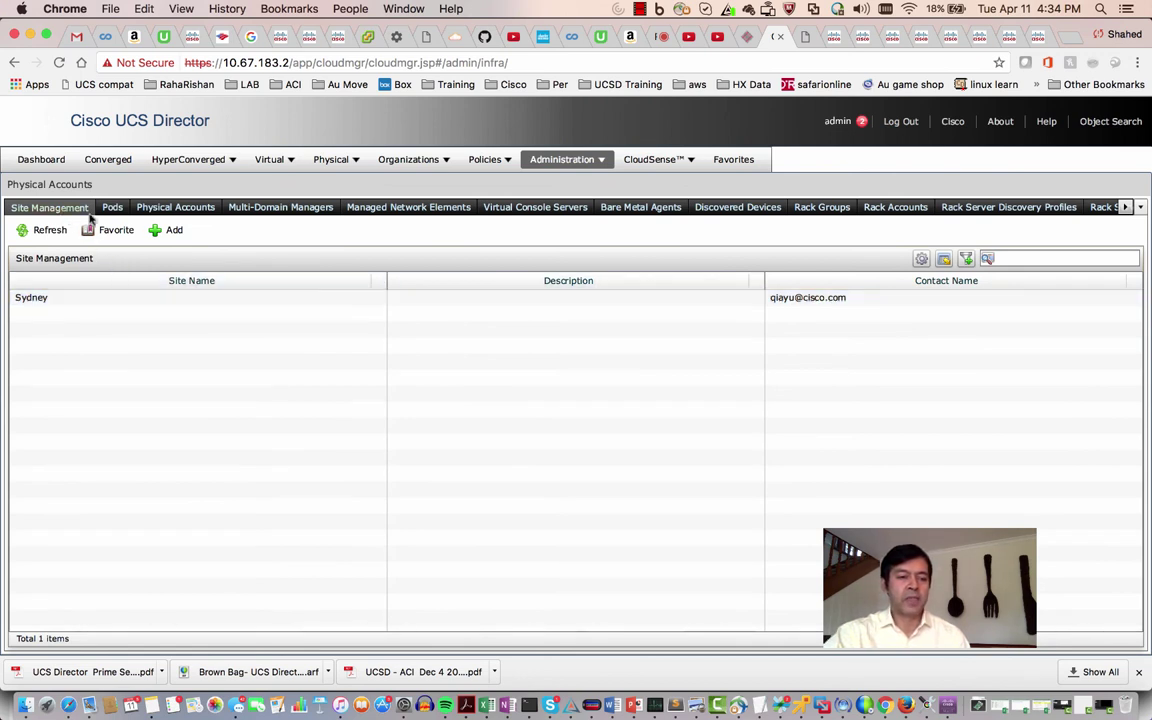
# Add site 'test' with the contact's name, confirm it, and select its row
pyautogui.click(165, 230)
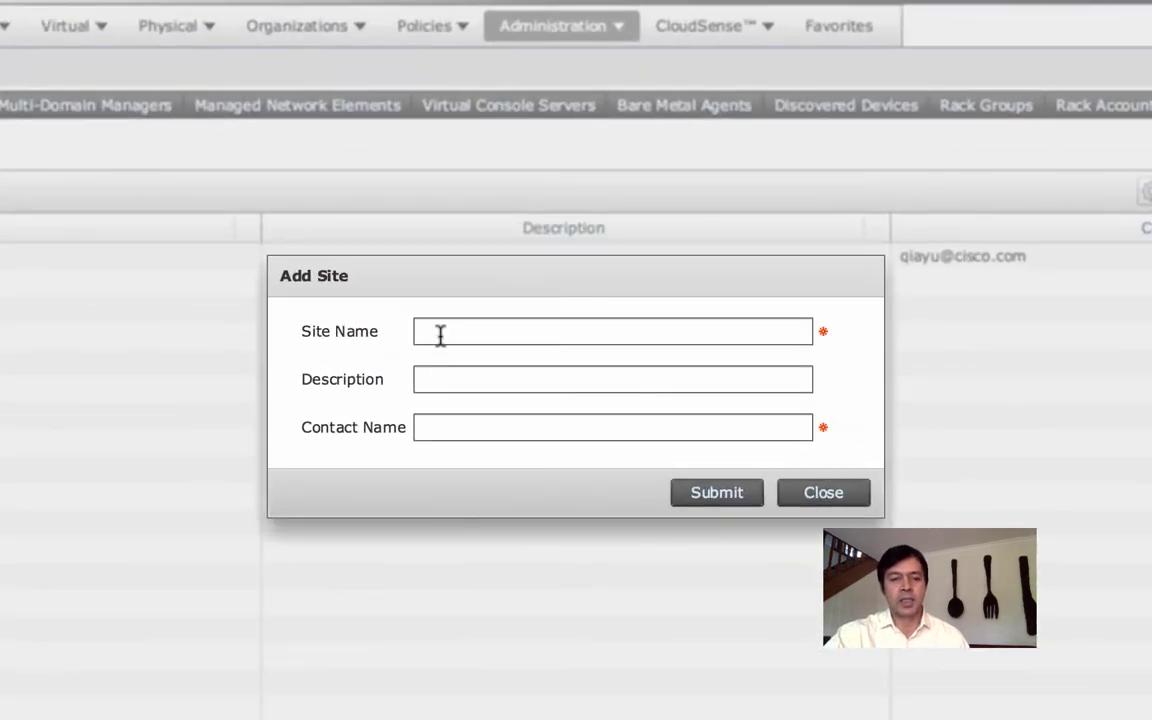
pyautogui.click(447, 337)
pyautogui.write('test')
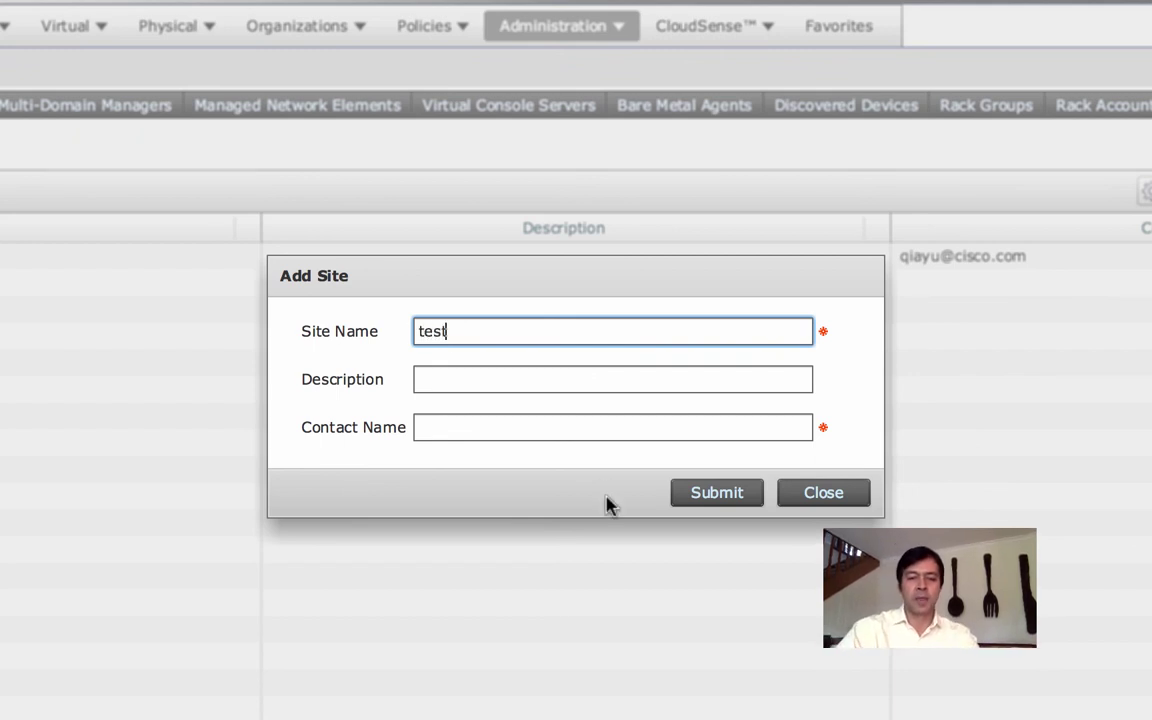
pyautogui.click(602, 429)
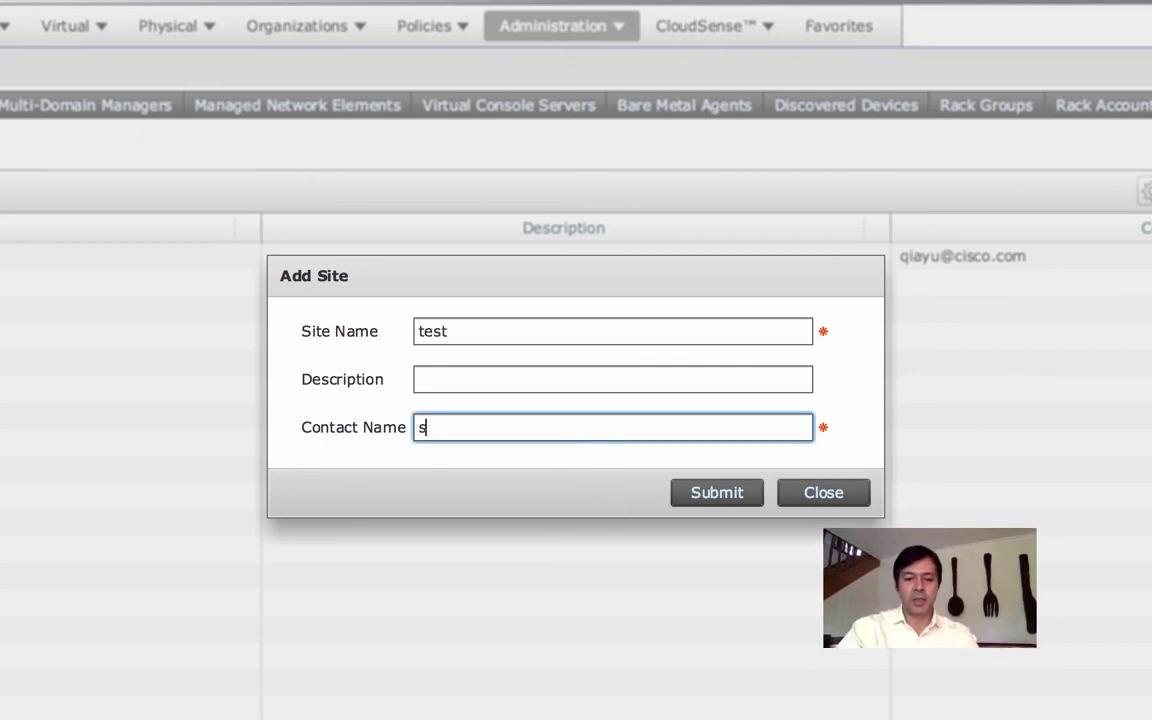
pyautogui.click(742, 492)
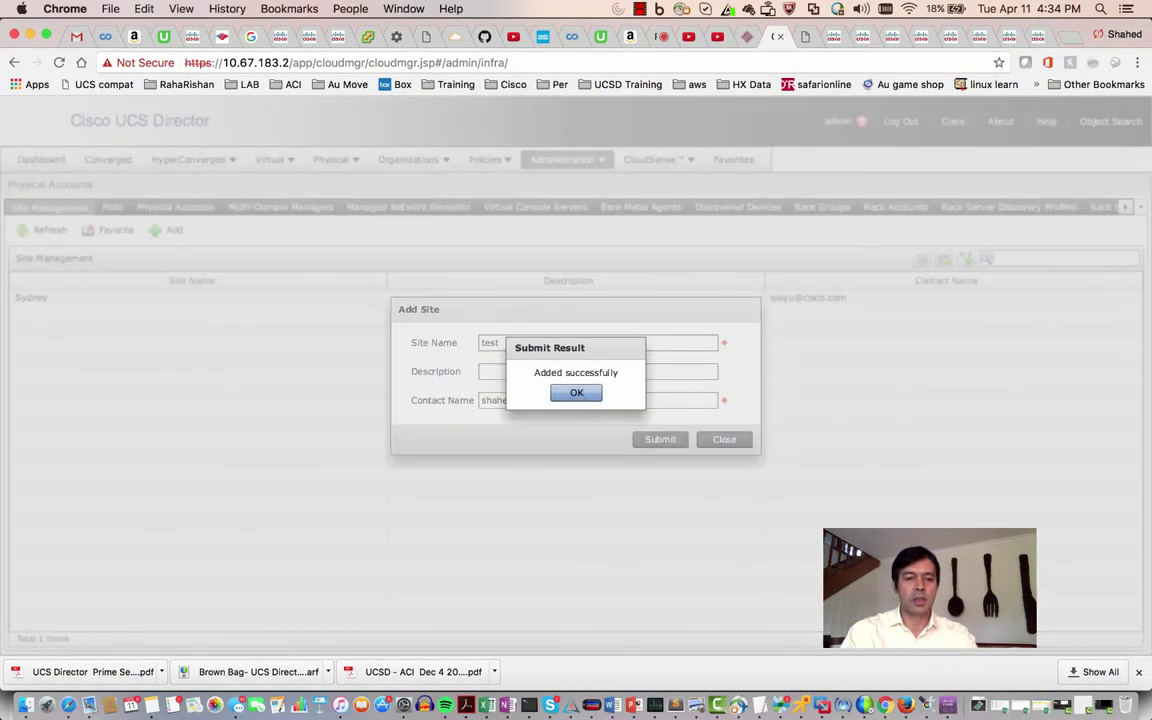
pyautogui.click(583, 398)
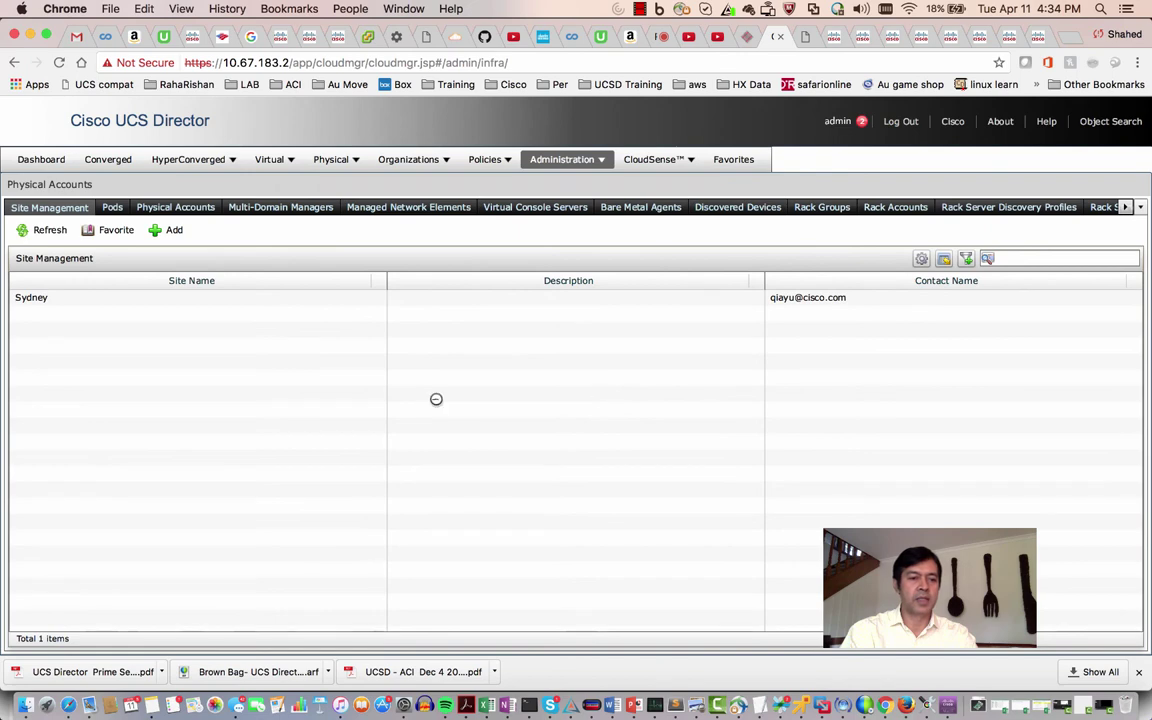
pyautogui.click(153, 315)
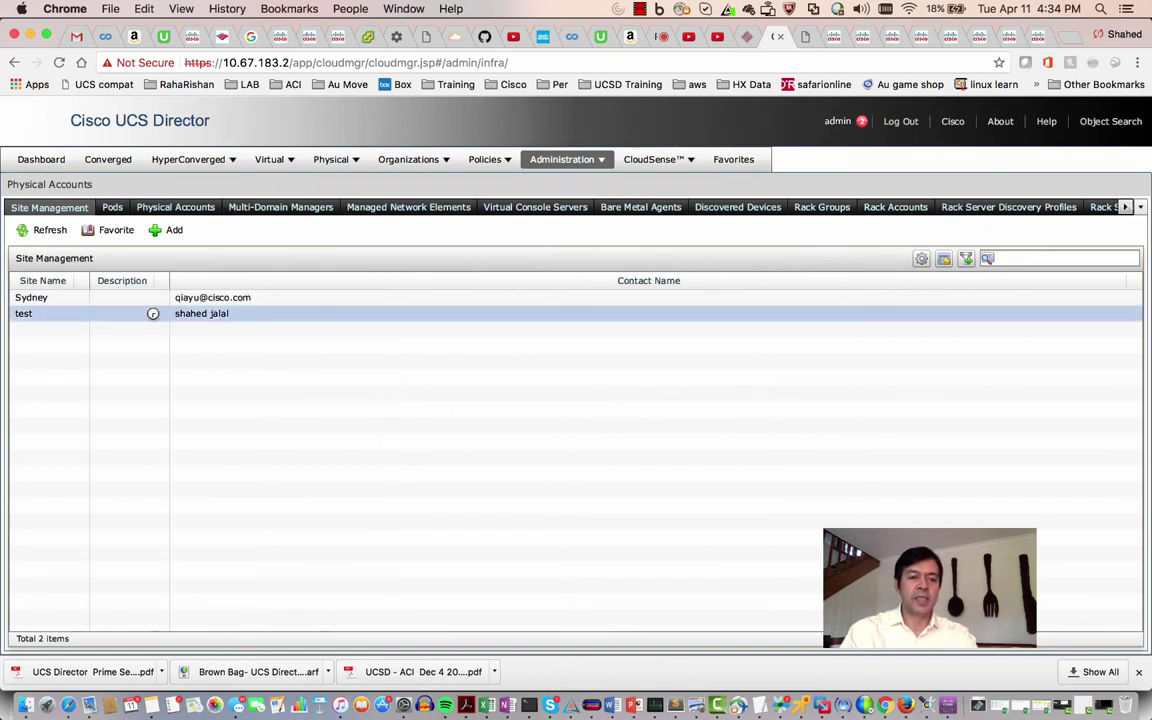
# On the Pods list, start a new pod named testpod
pyautogui.click(112, 207)
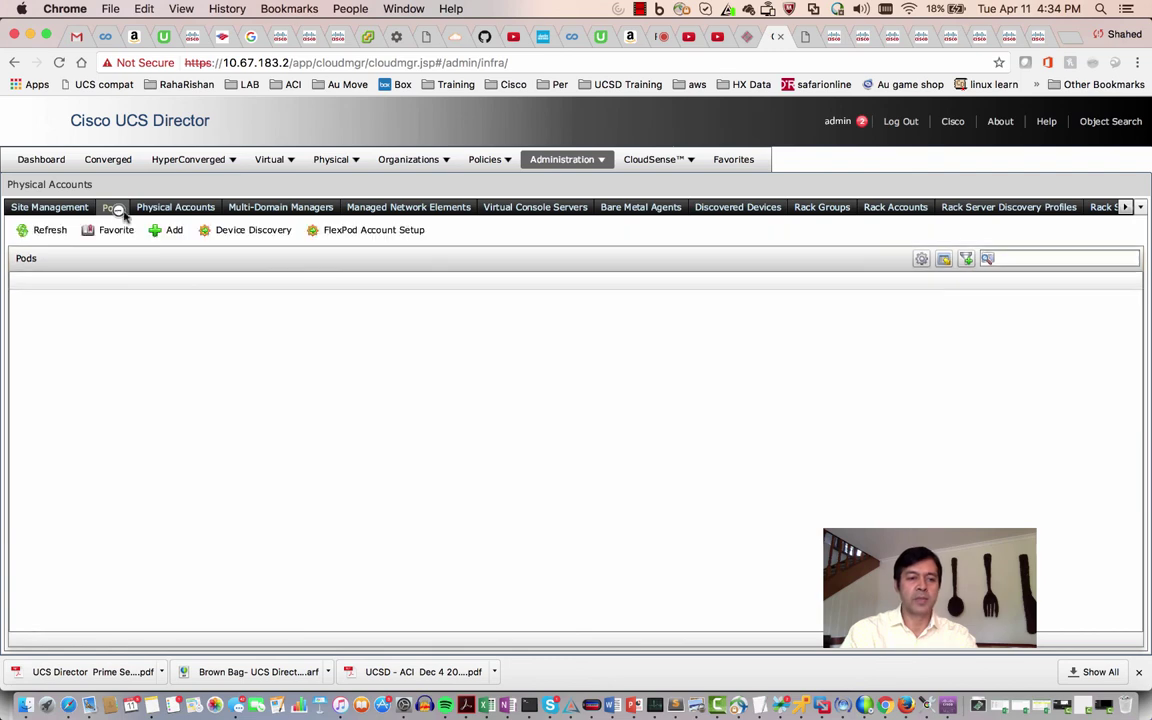
pyautogui.click(172, 231)
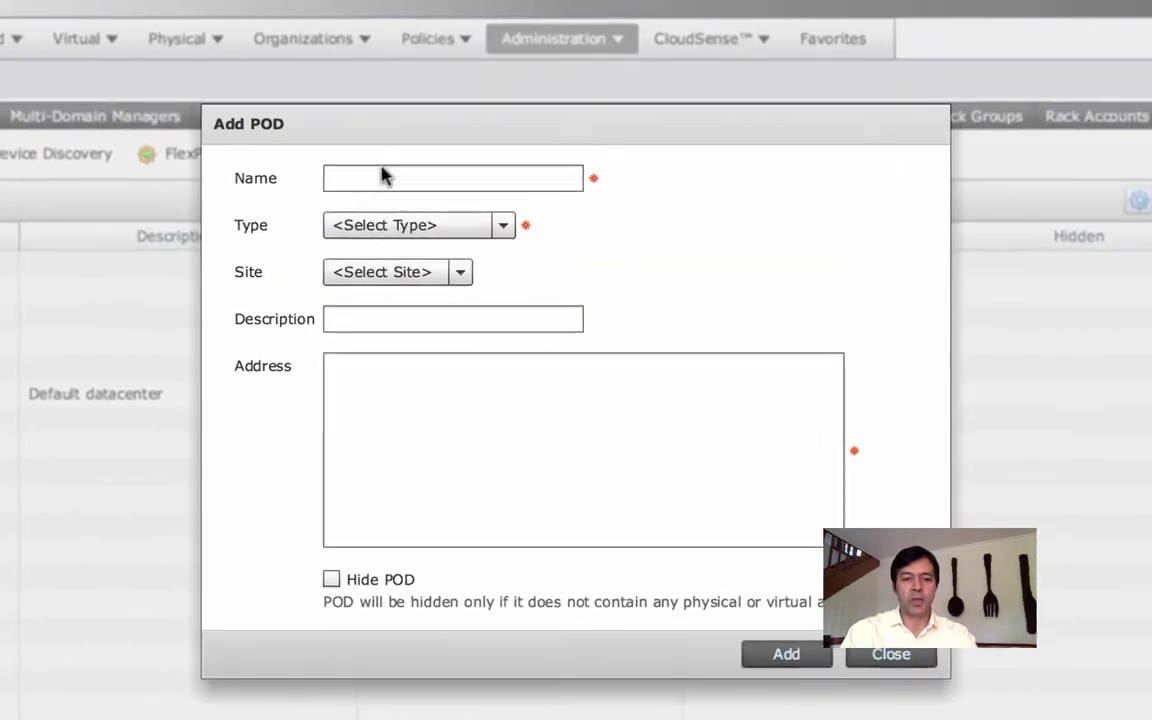
pyautogui.click(456, 243)
pyautogui.write('testpod')
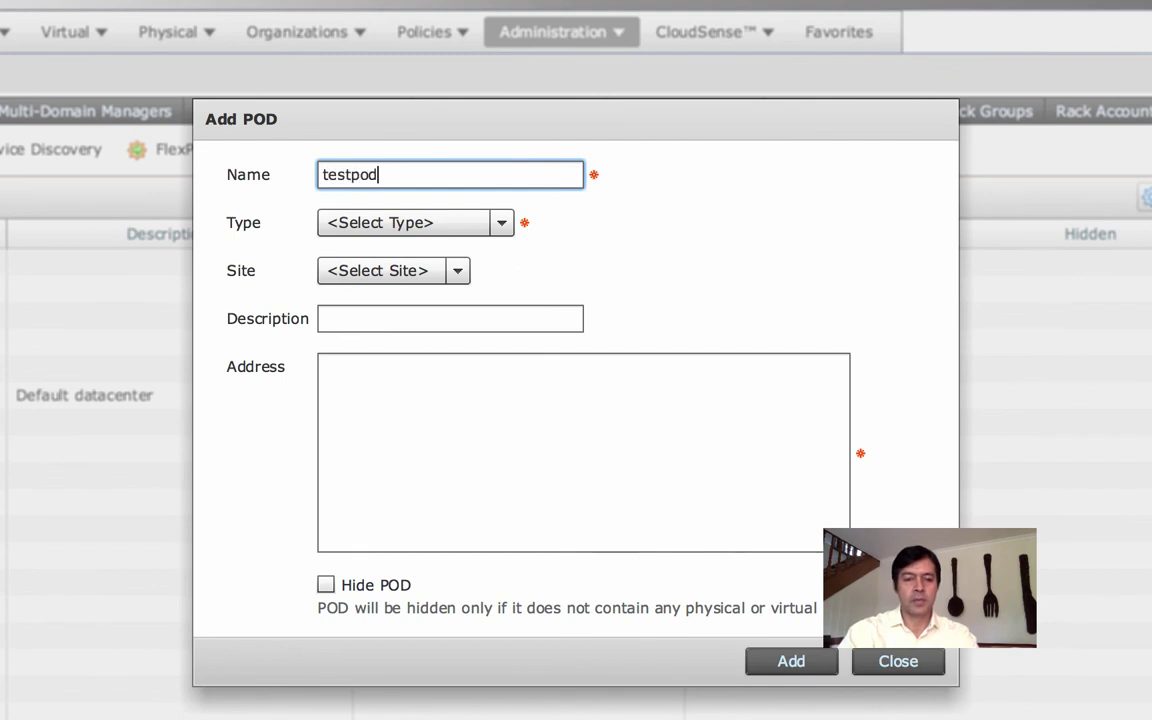
# Set the pod type to FlexPod, site test, address sss, and submit it
pyautogui.click(463, 233)
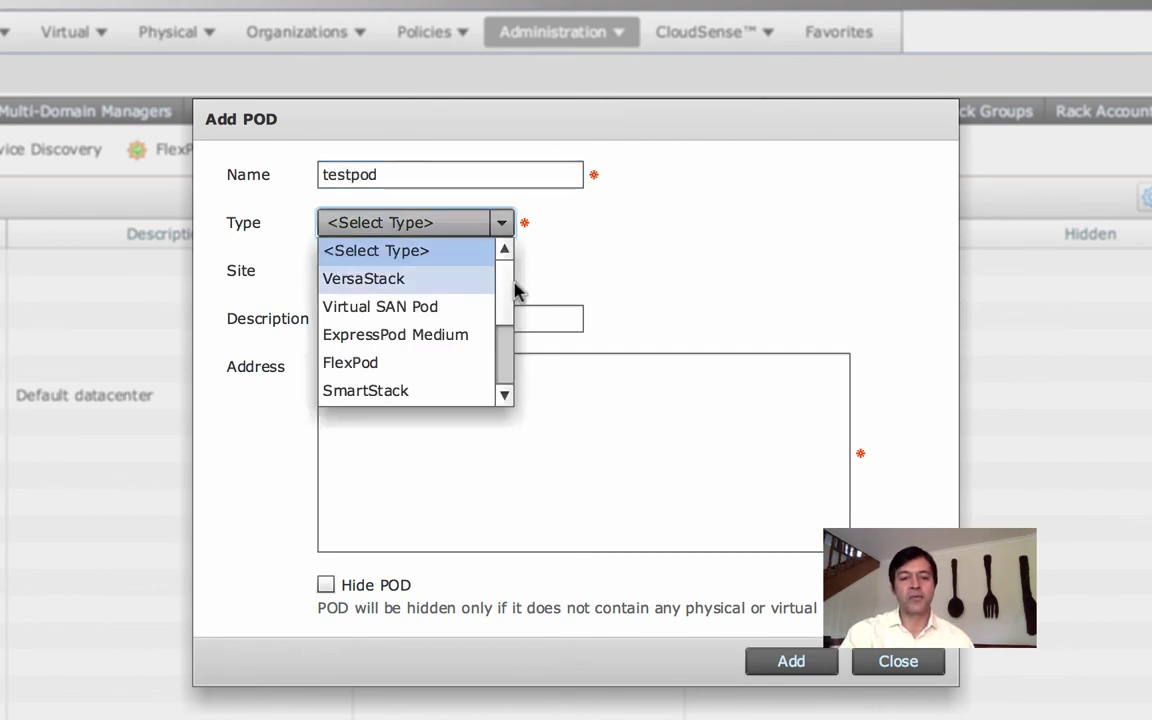
pyautogui.scroll(-2, 504, 335)
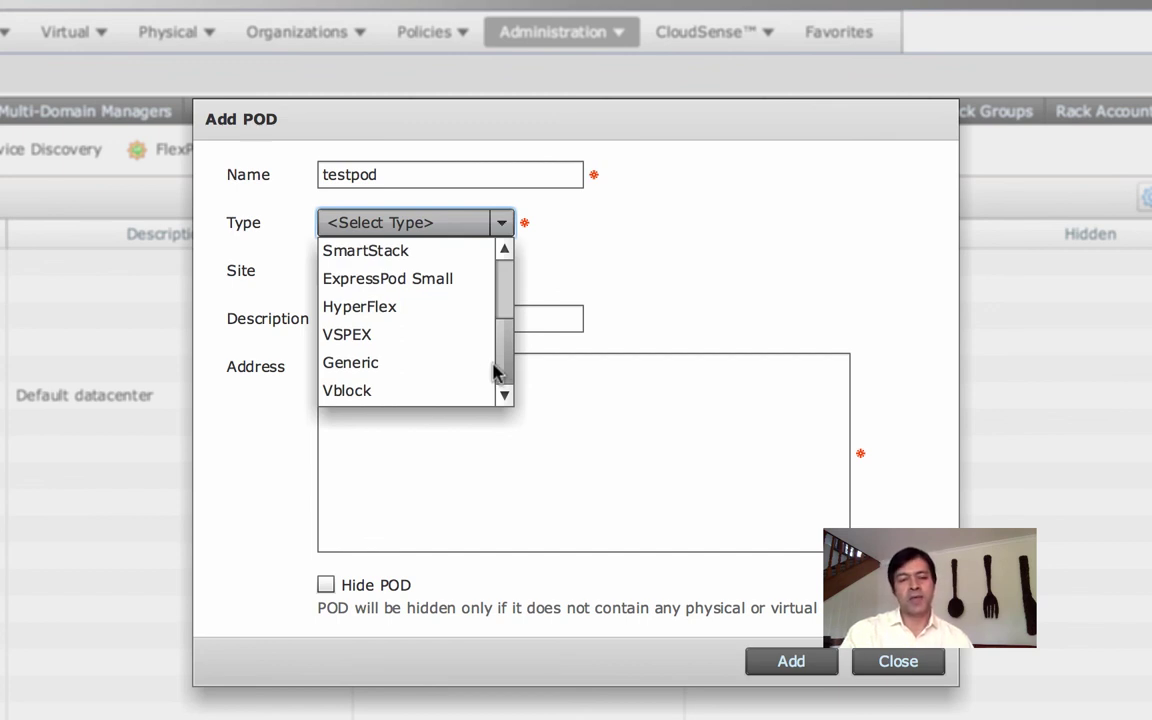
pyautogui.scroll(2, 506, 318)
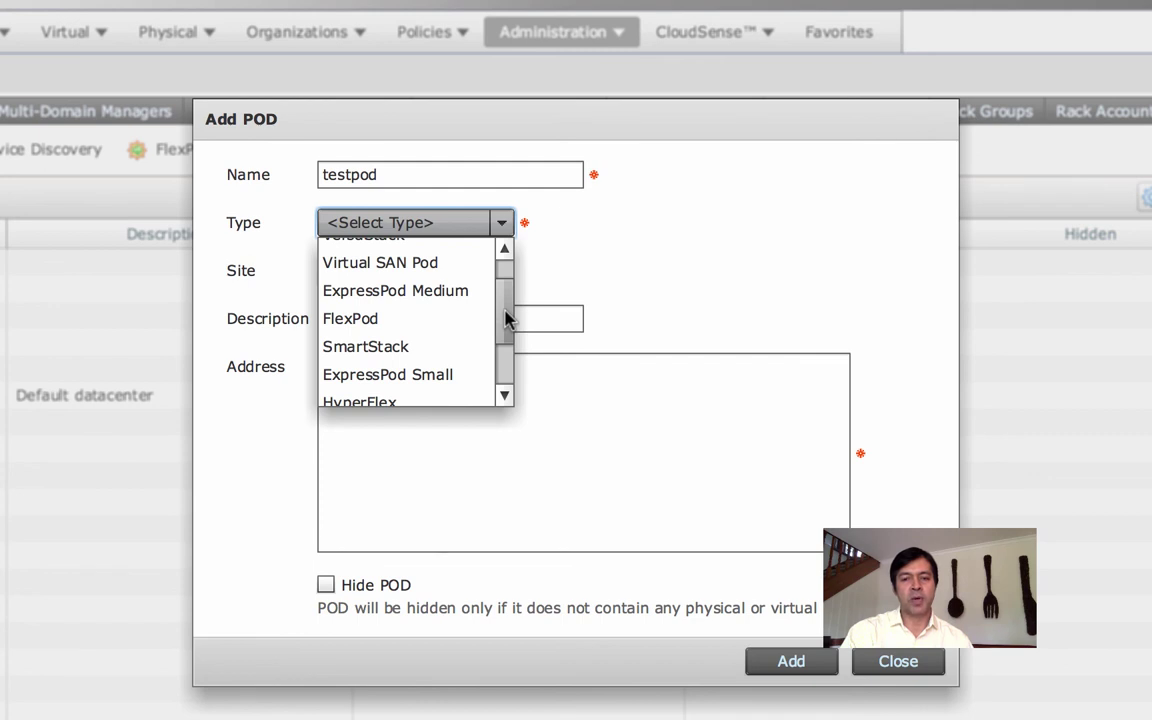
pyautogui.click(452, 318)
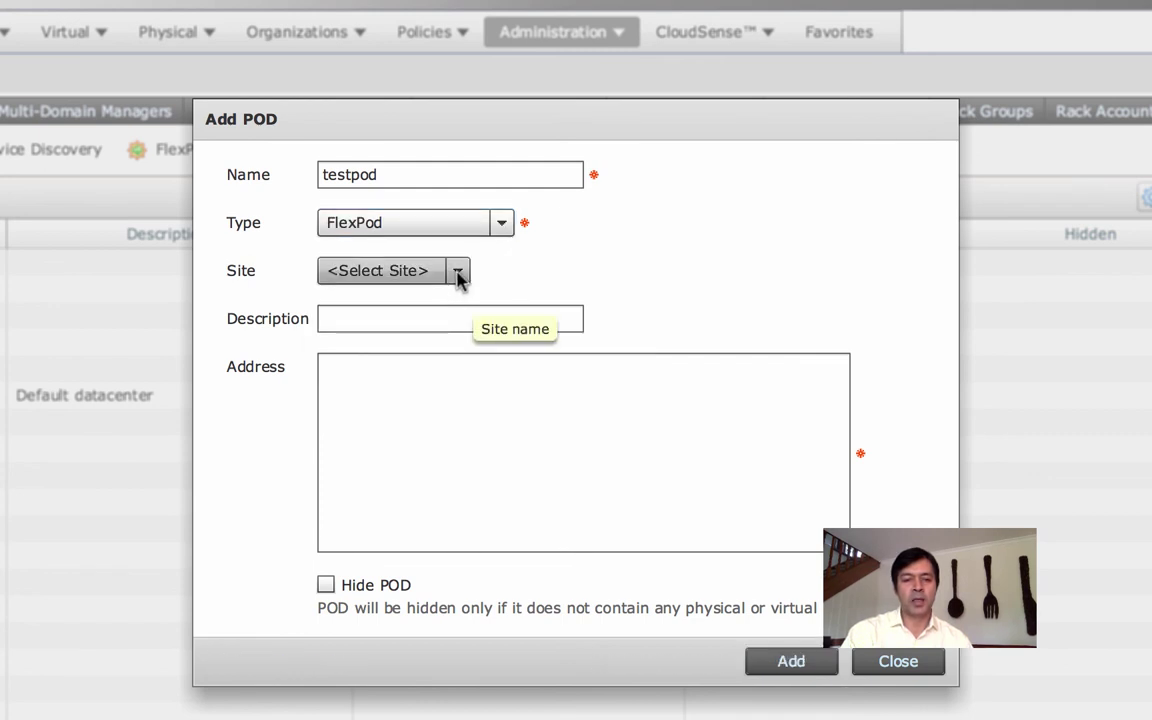
pyautogui.click(459, 276)
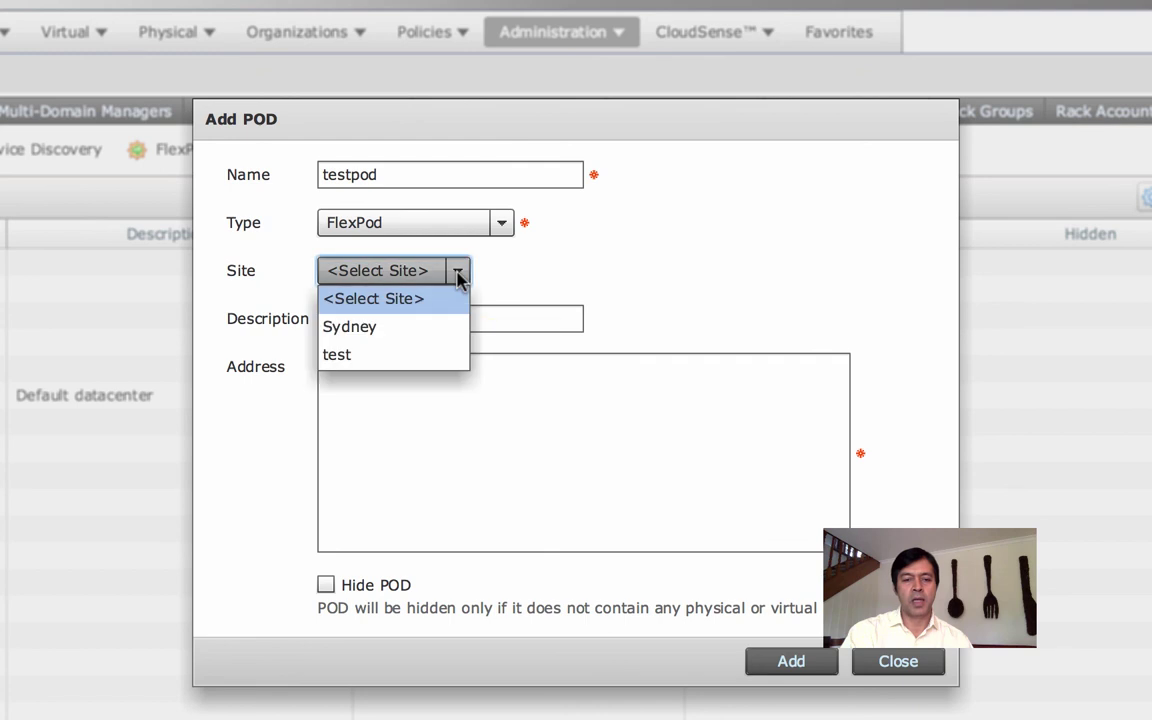
pyautogui.click(380, 354)
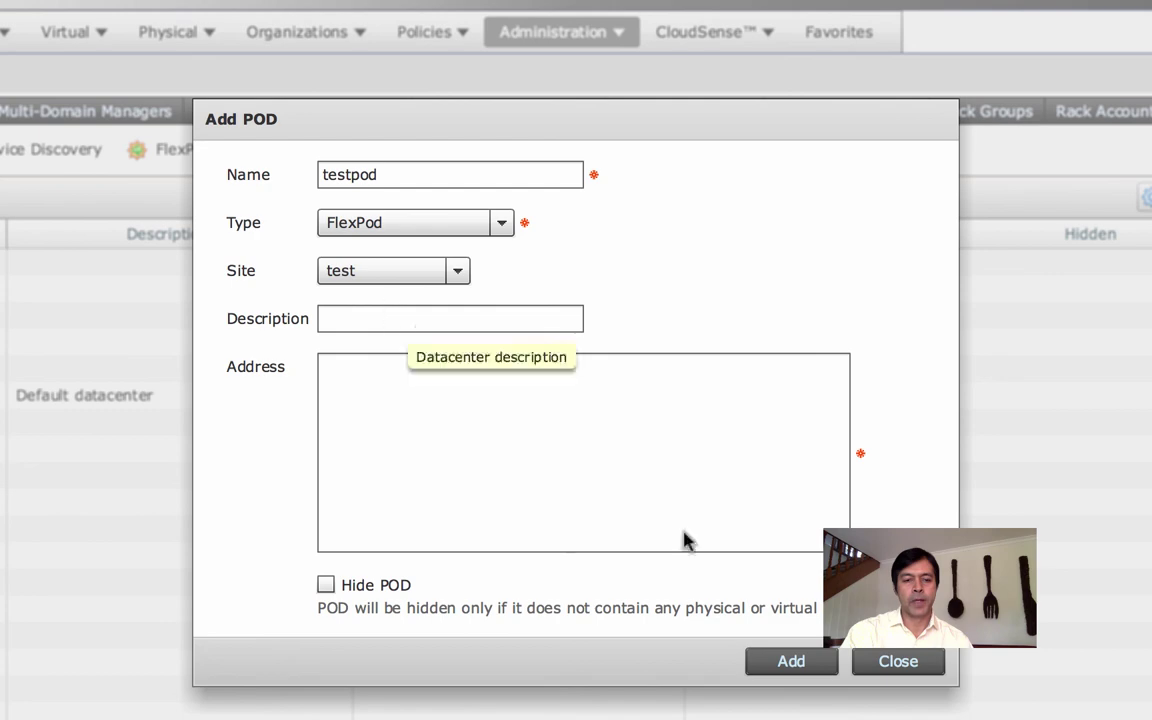
pyautogui.click(548, 416)
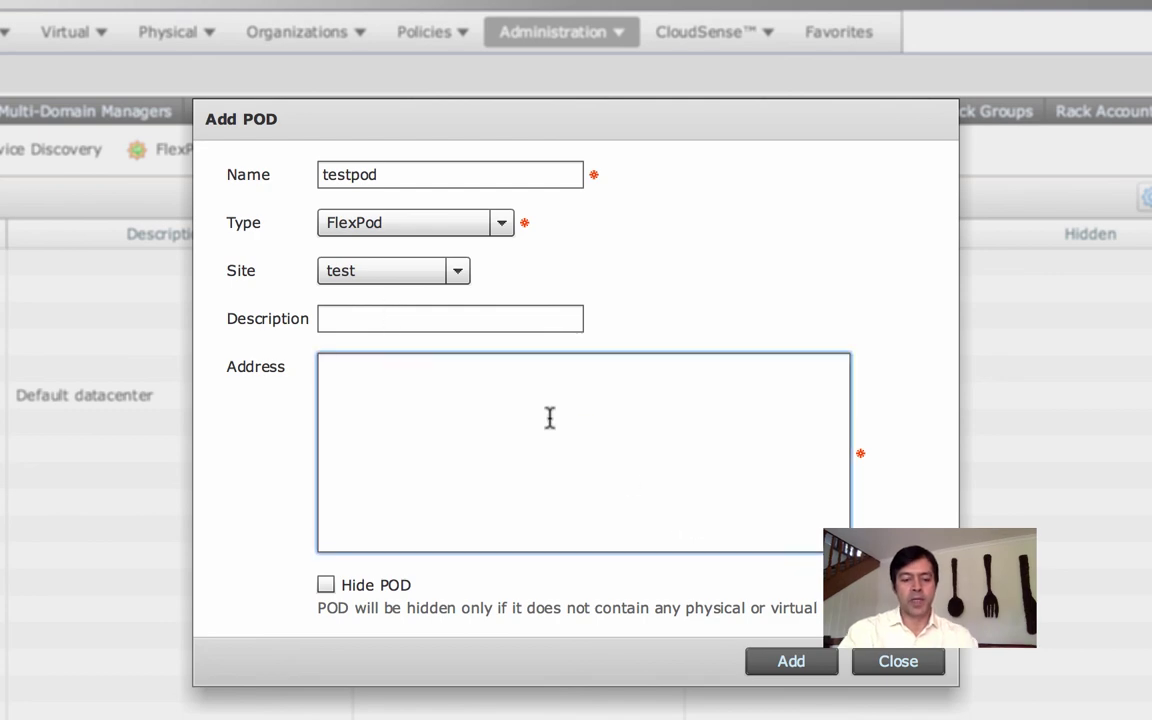
pyautogui.write('sss')
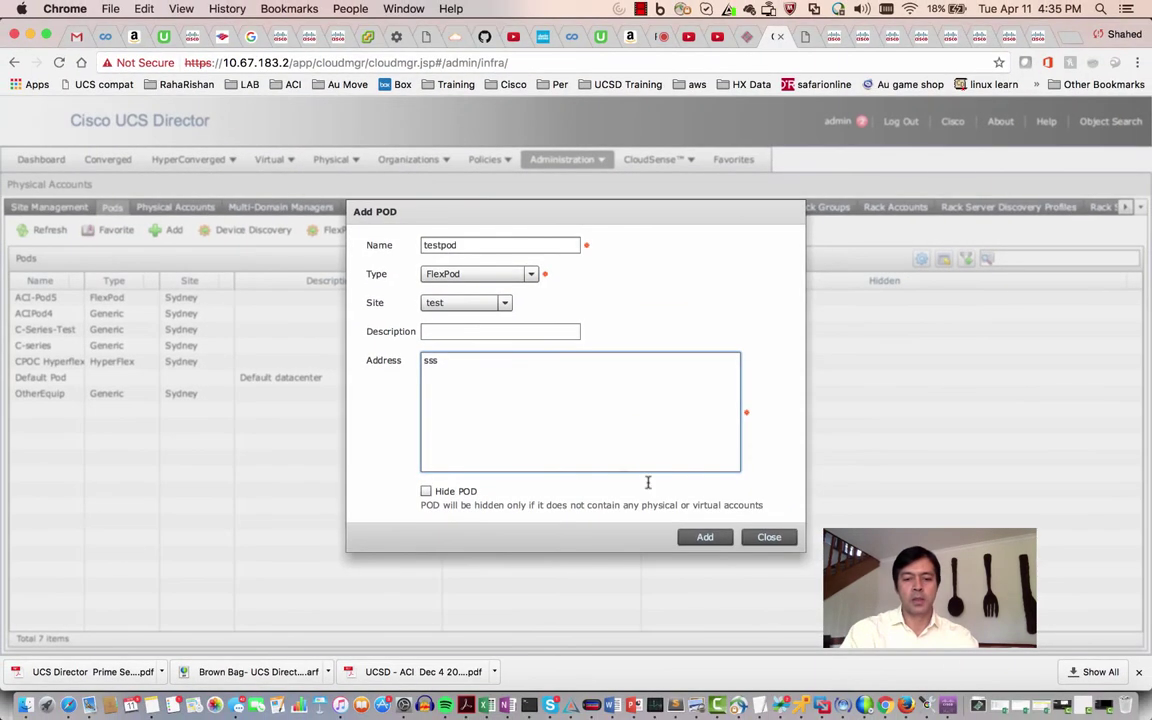
pyautogui.click(705, 538)
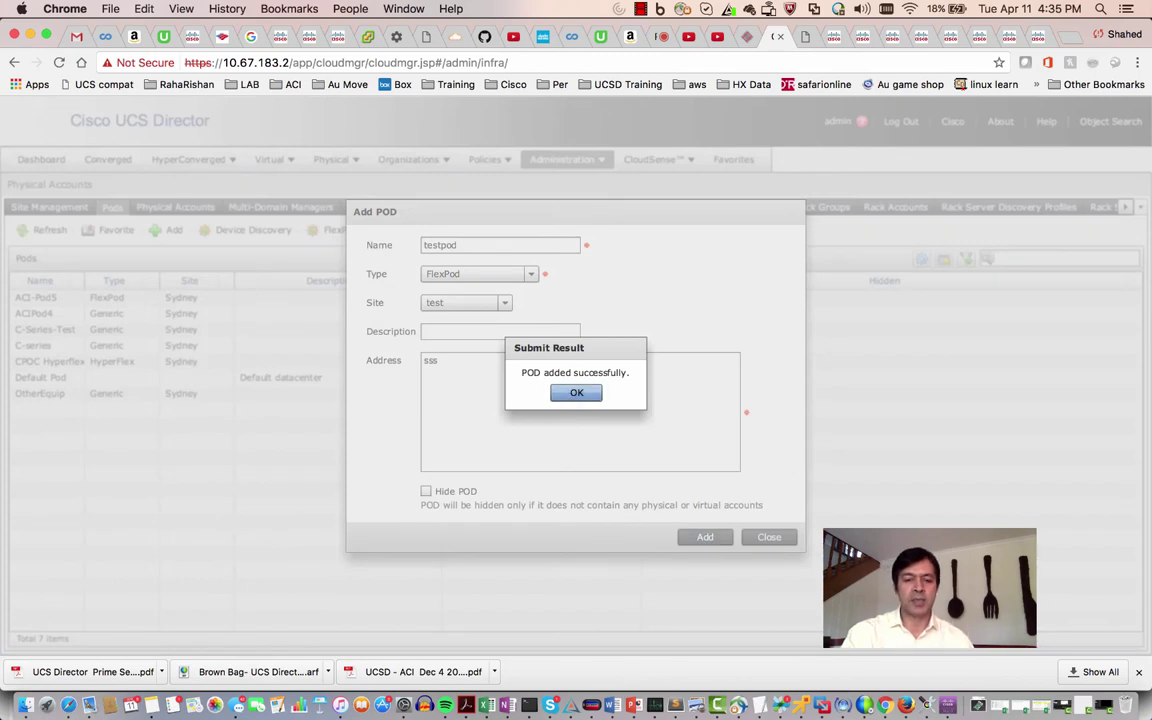
pyautogui.click(571, 396)
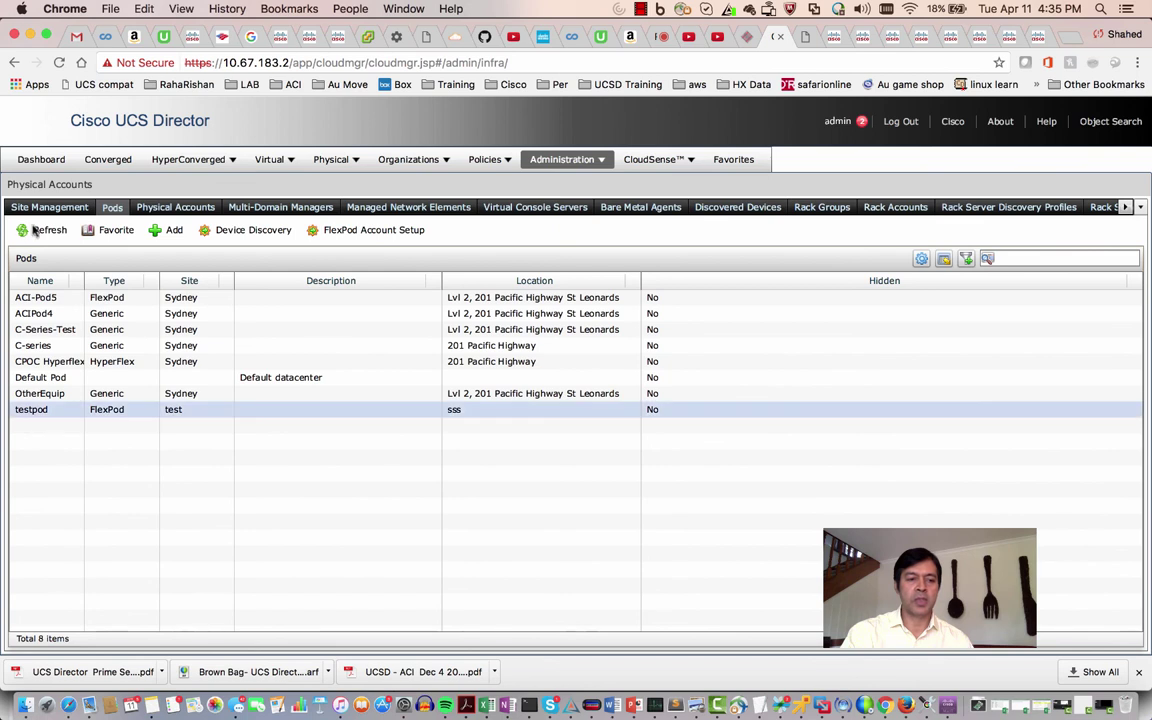
# In the Converged view, select site test and open testpod's components
pyautogui.click(107, 160)
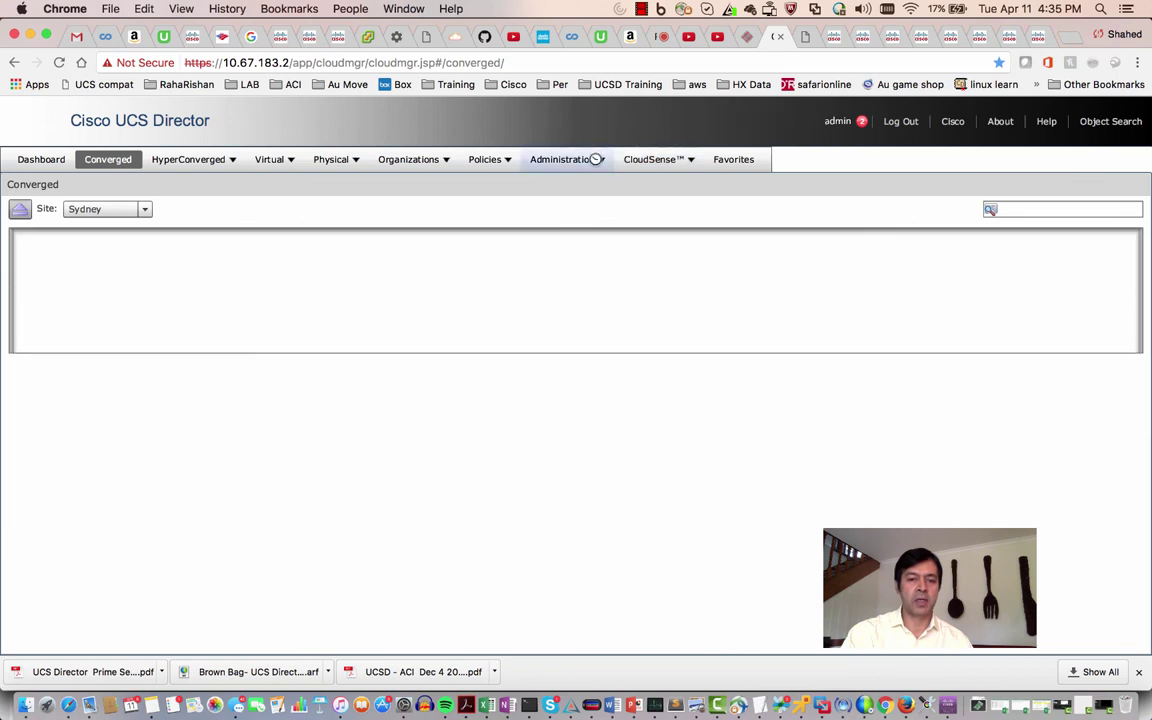
pyautogui.click(597, 160)
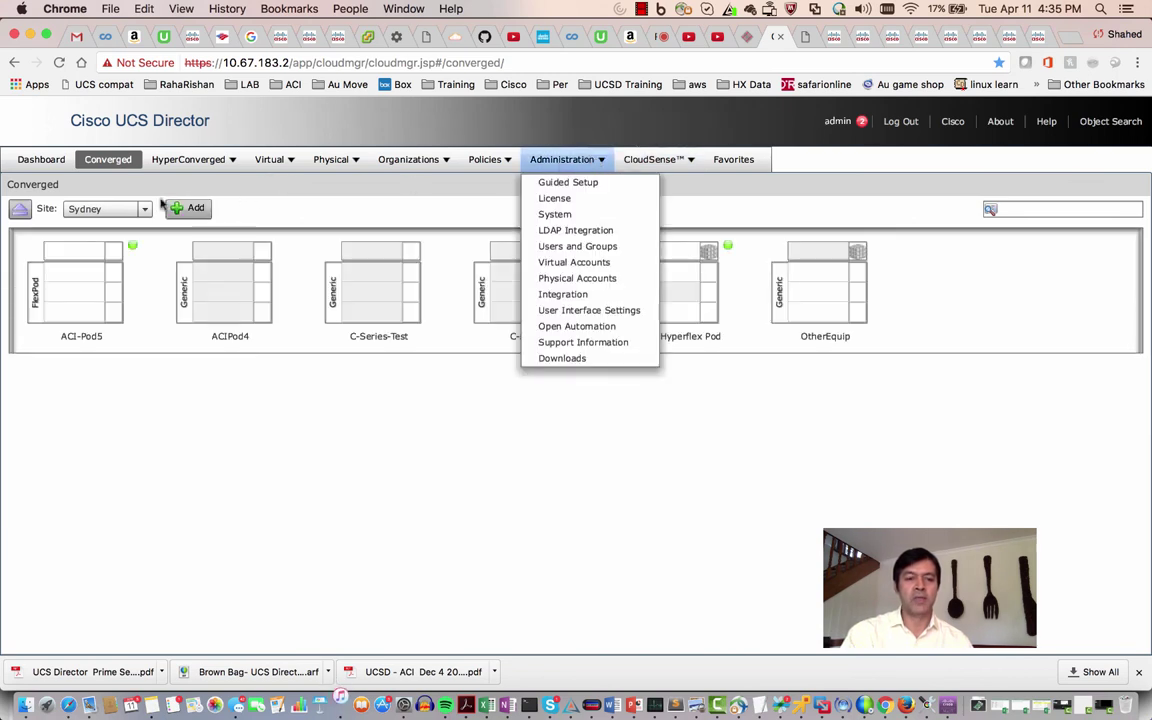
pyautogui.click(110, 209)
pyautogui.click(75, 242)
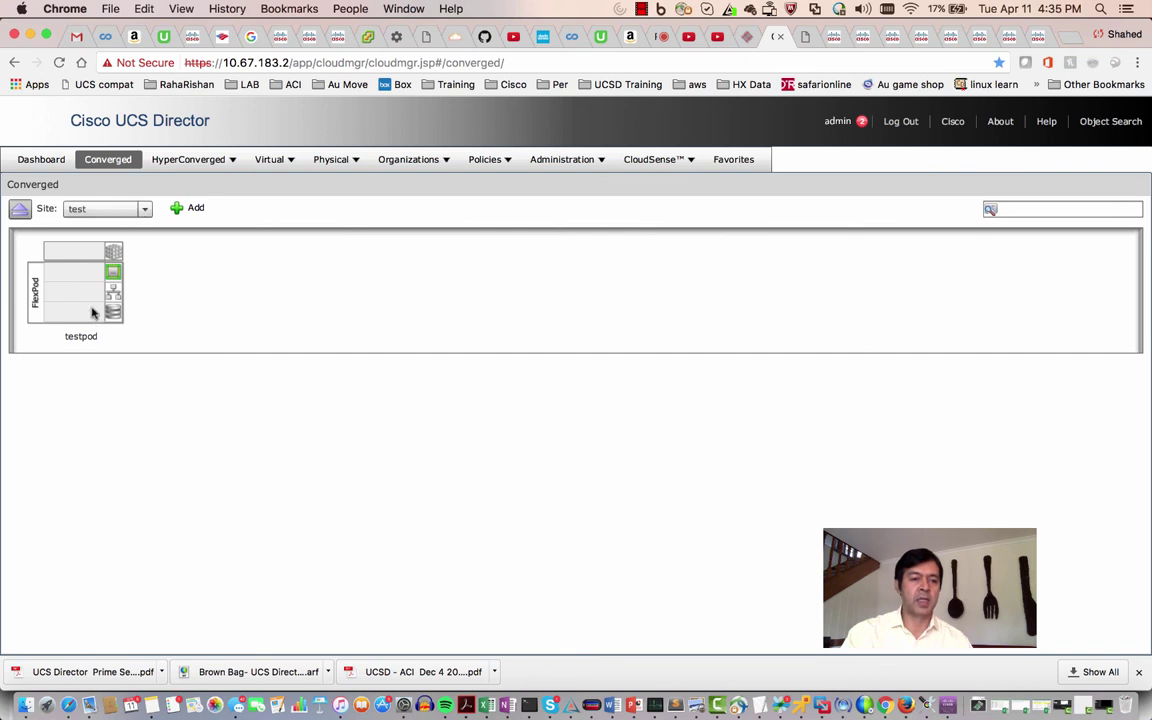
pyautogui.click(92, 313)
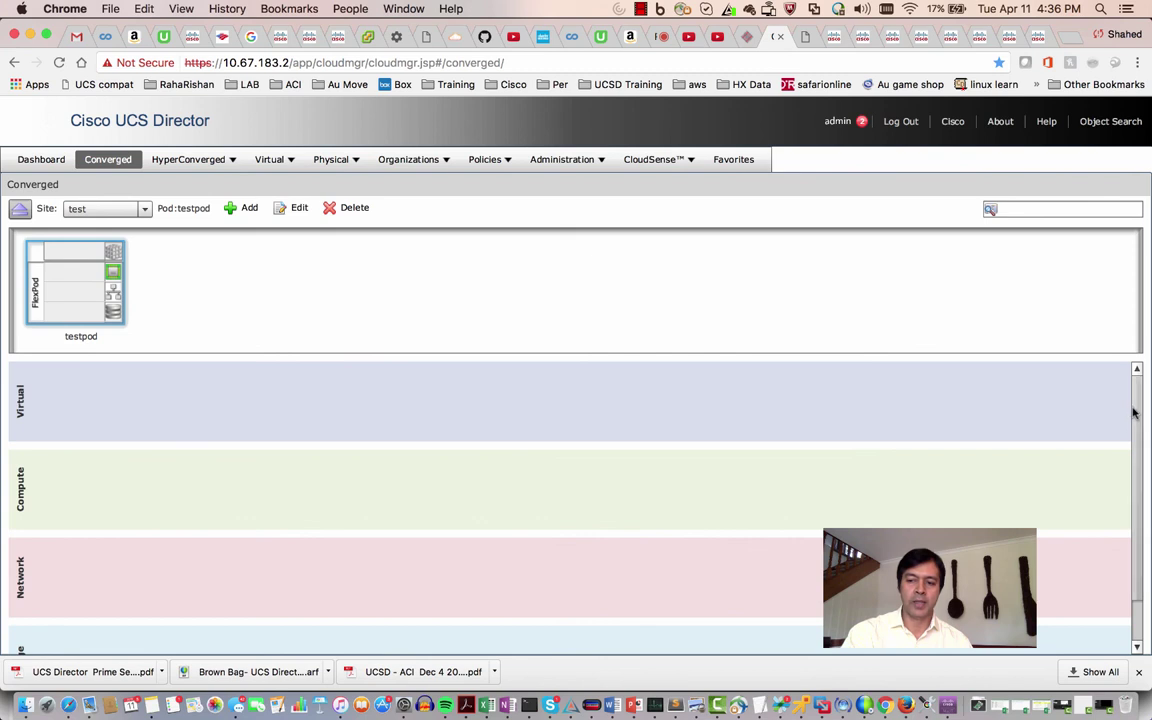
pyautogui.scroll(-2, 1131, 445)
pyautogui.scroll(2, 1132, 400)
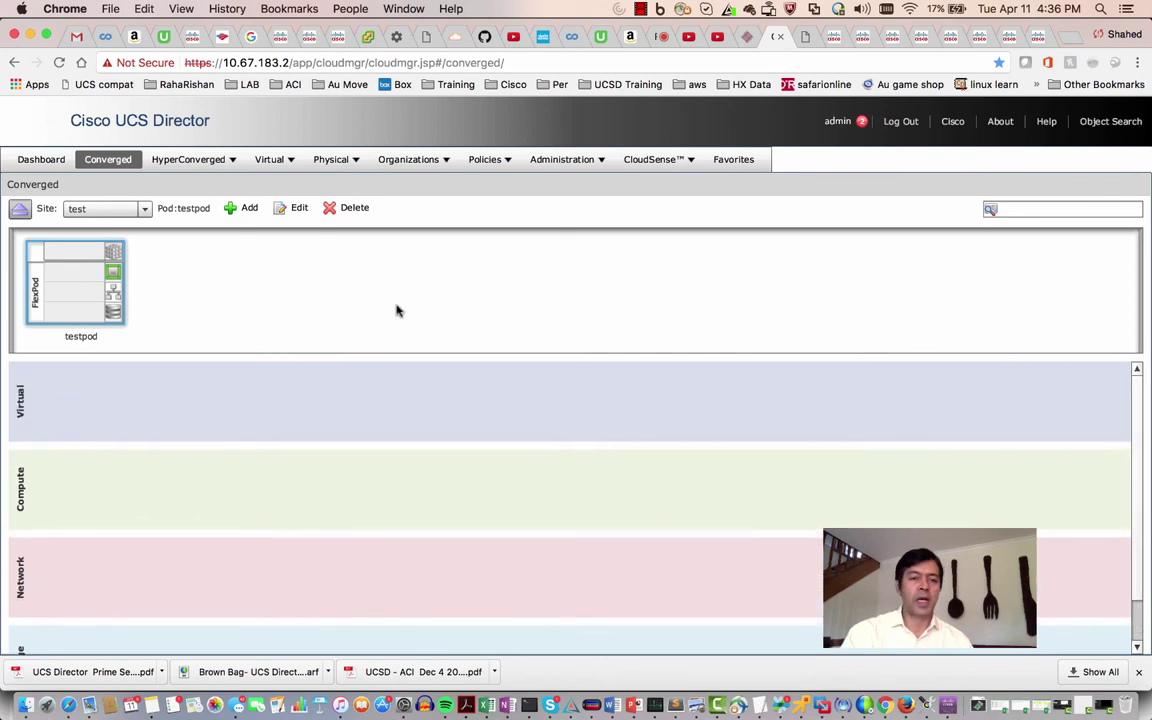
# Browse the Policies and Administration menus, then switch the site to Sydney
pyautogui.click(508, 162)
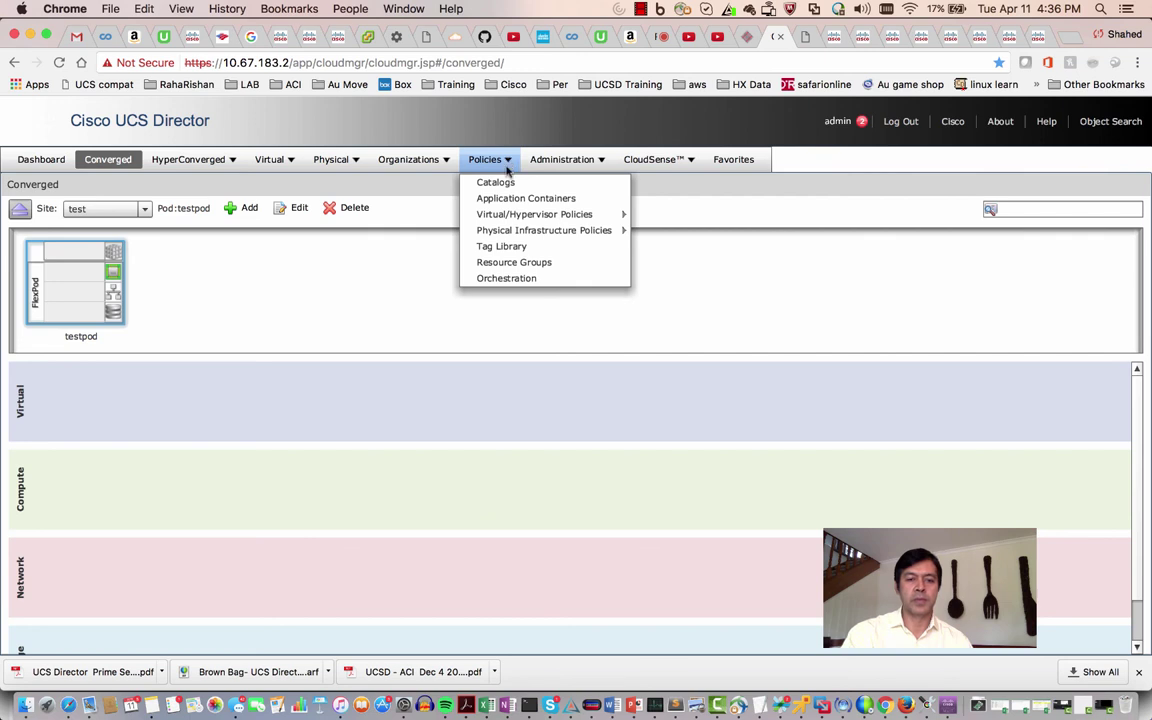
pyautogui.click(556, 160)
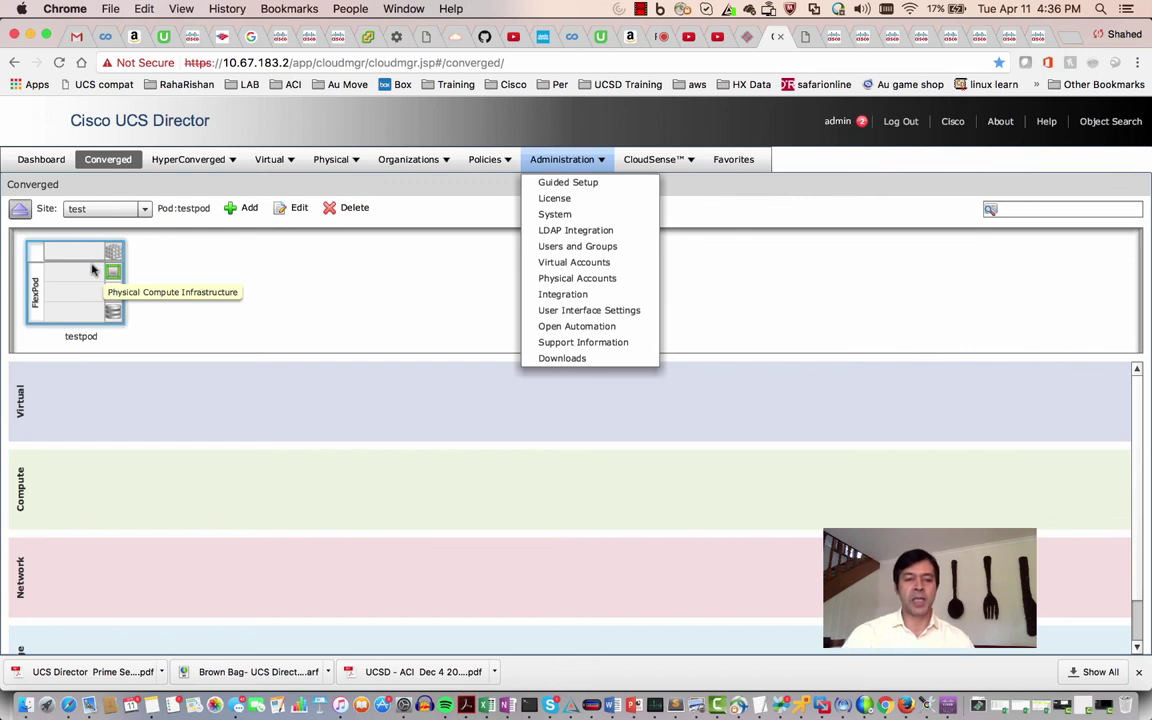
pyautogui.click(144, 208)
pyautogui.click(113, 224)
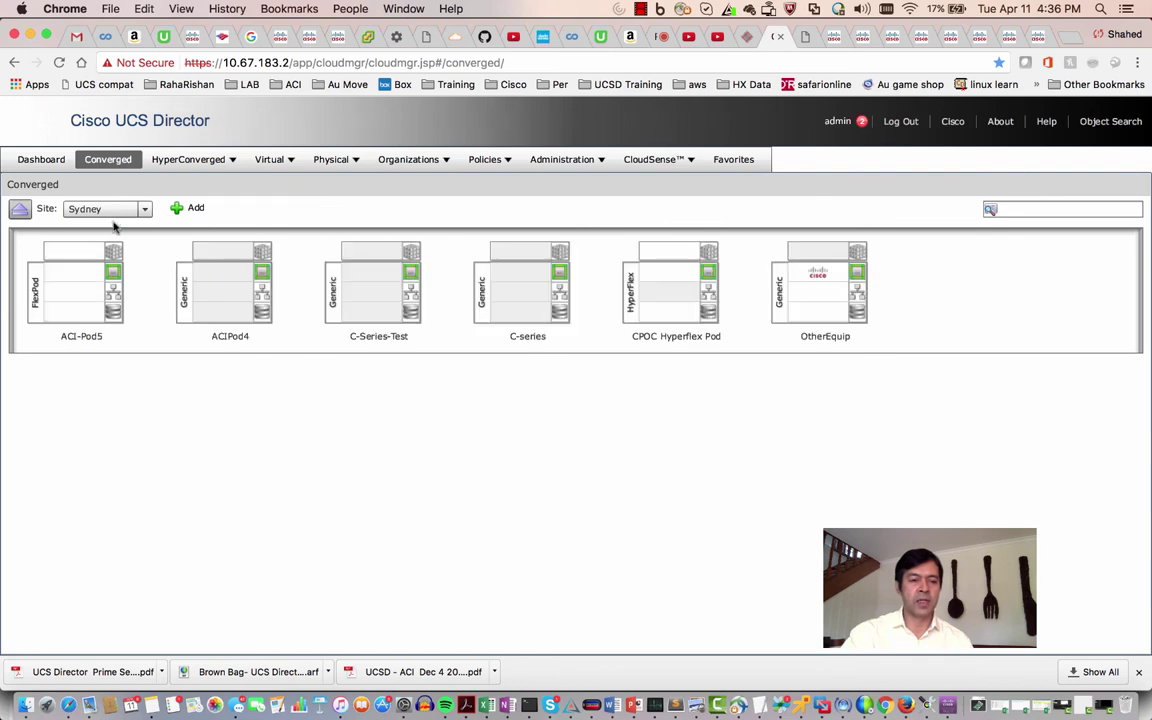
# Open ACI-Pod5 in the Converged view and show the vcapp2 VMware account's Summary charts
pyautogui.click(86, 305)
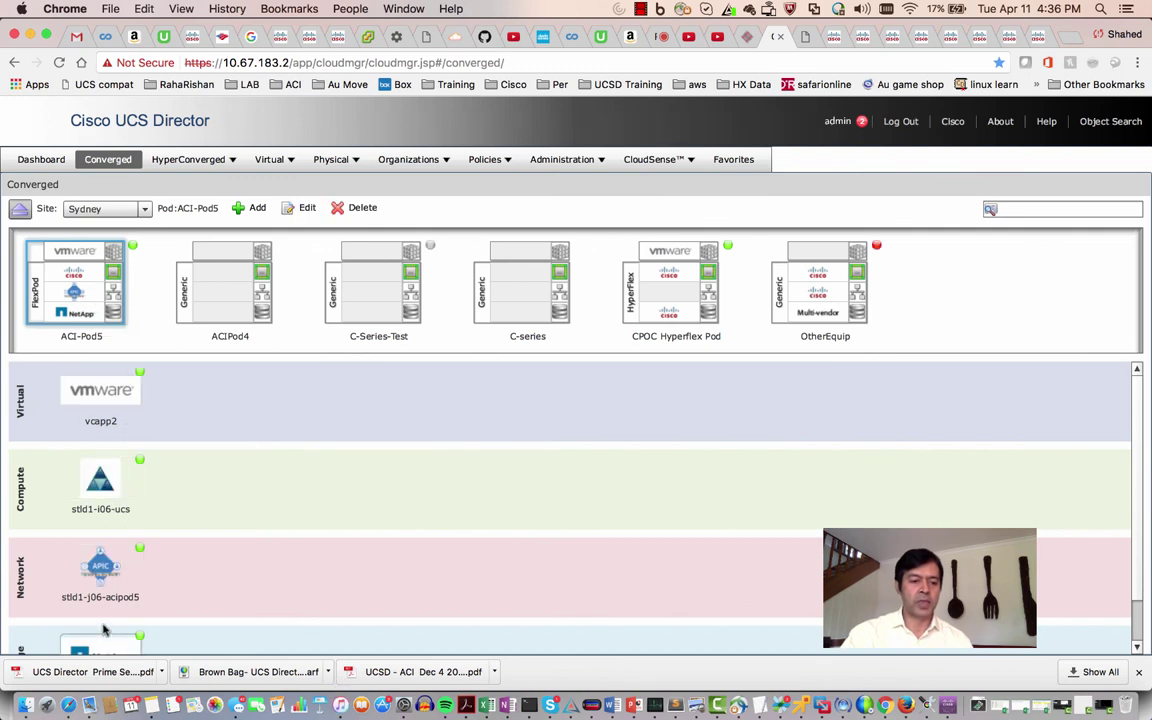
pyautogui.click(121, 400)
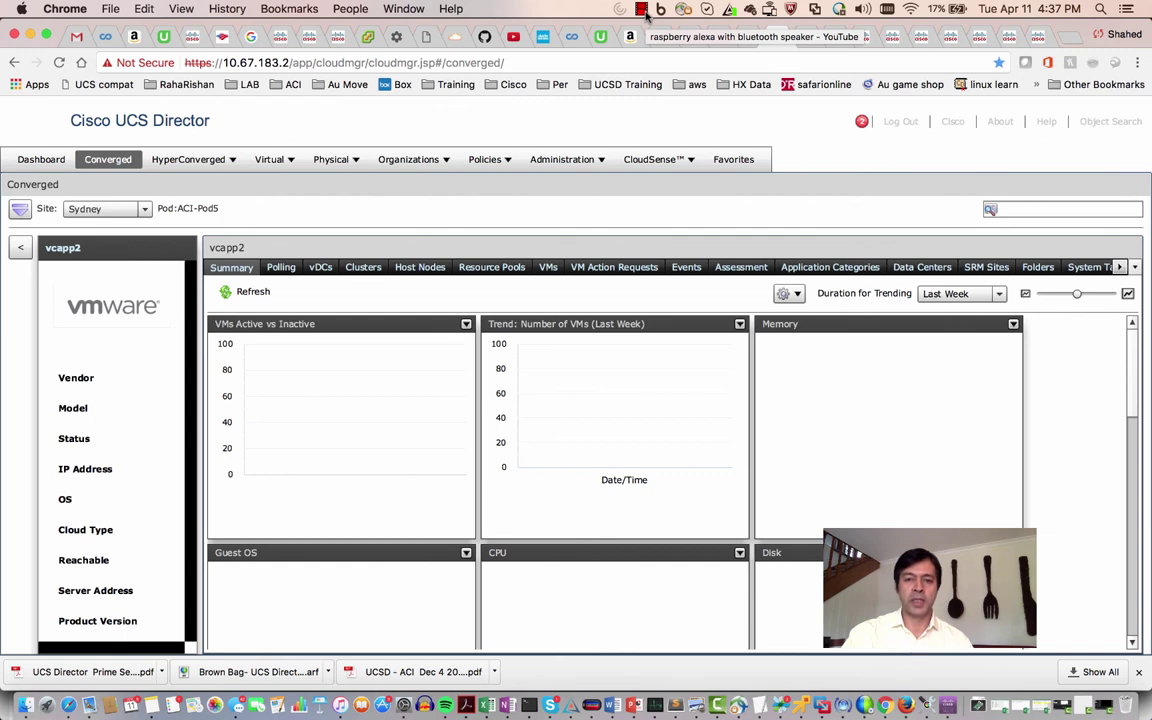
pyautogui.click(644, 11)
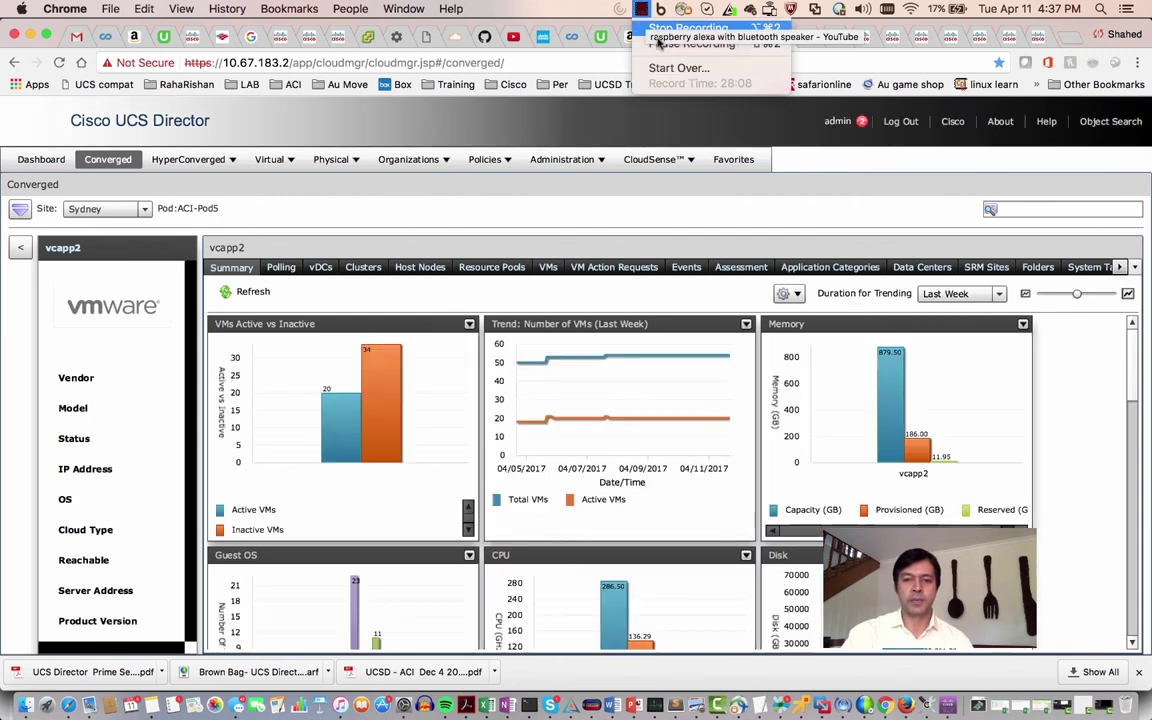